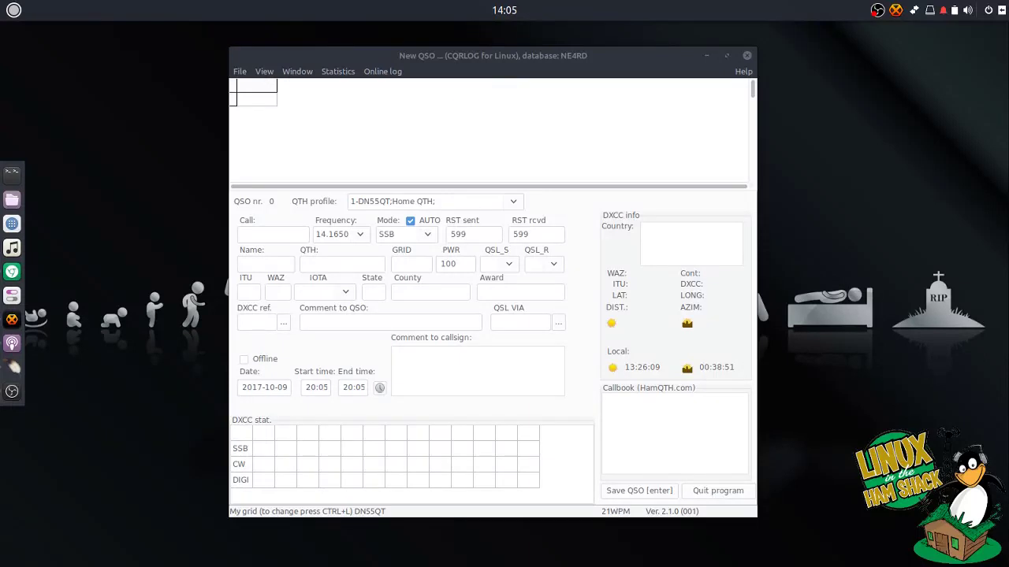
Run screenfetch in an enlarged terminal window to view the system information, and minimize the terminal
left_click_drag(496, 58, 486, 63)
left_click(11, 173)
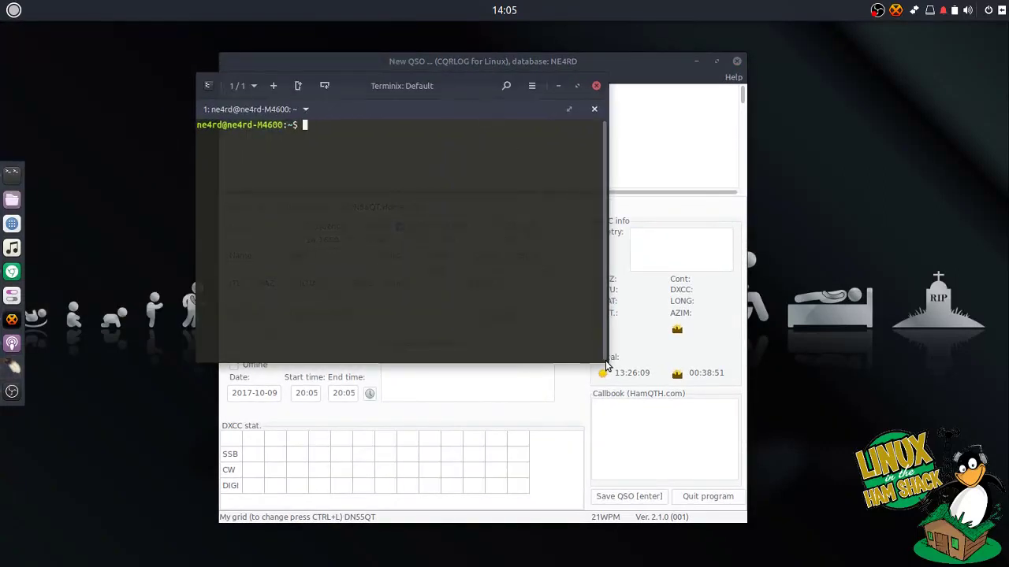
left_click_drag(605, 365, 739, 463)
type("screen")
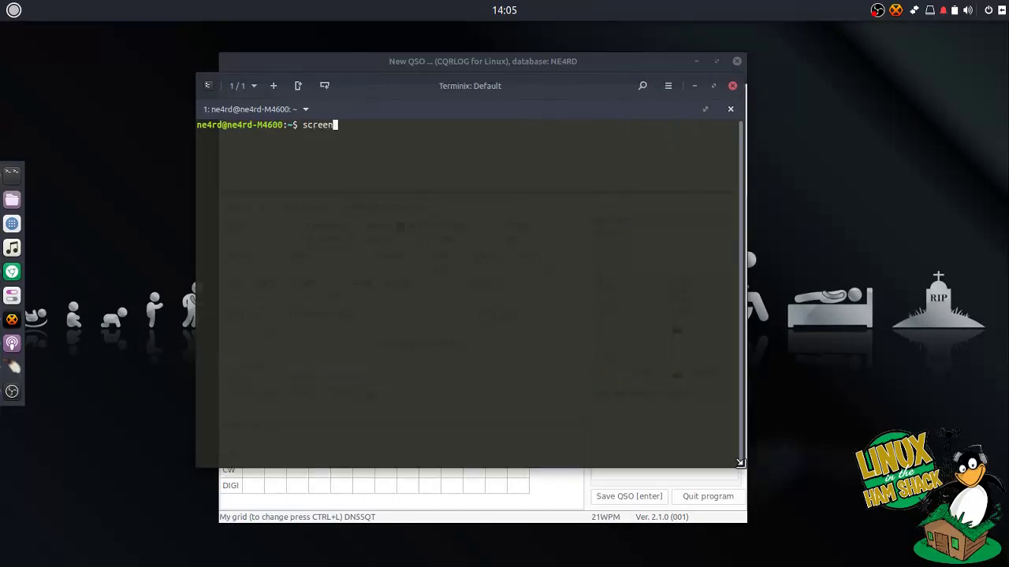
type("fetch")
key("Return")
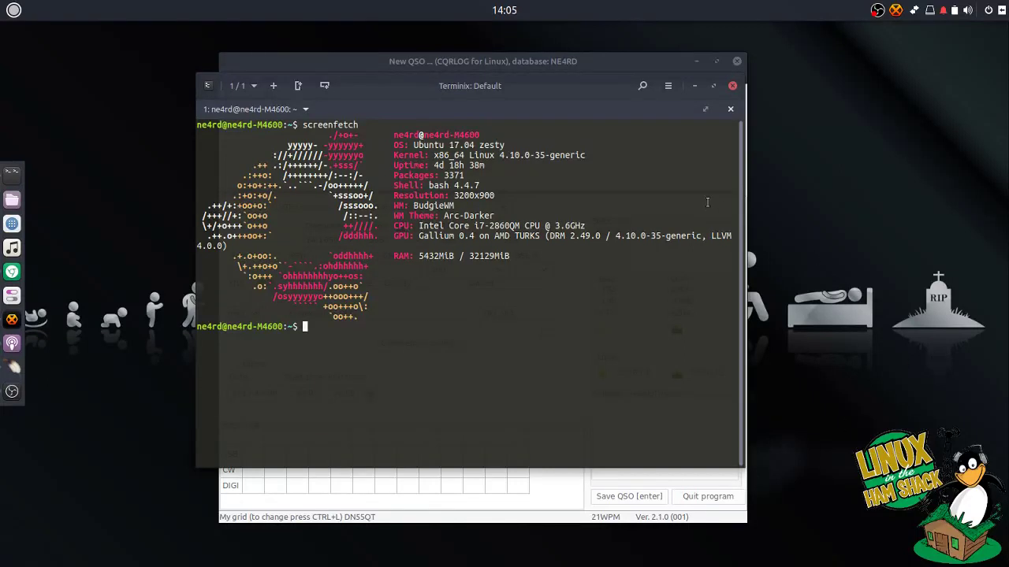
left_click(694, 85)
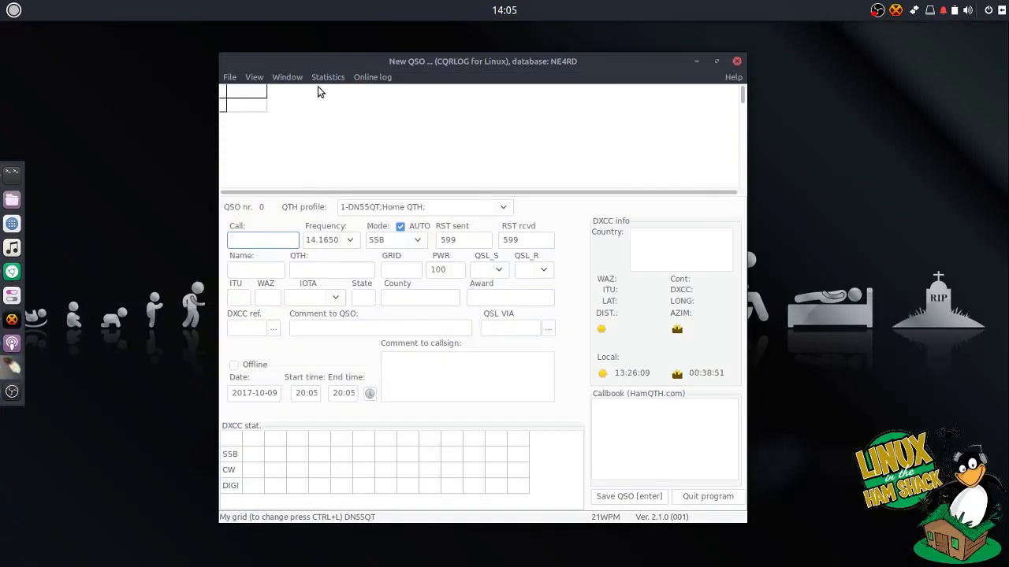
Show the QSO list and position its window over the New QSO window
left_click_drag(309, 57, 314, 54)
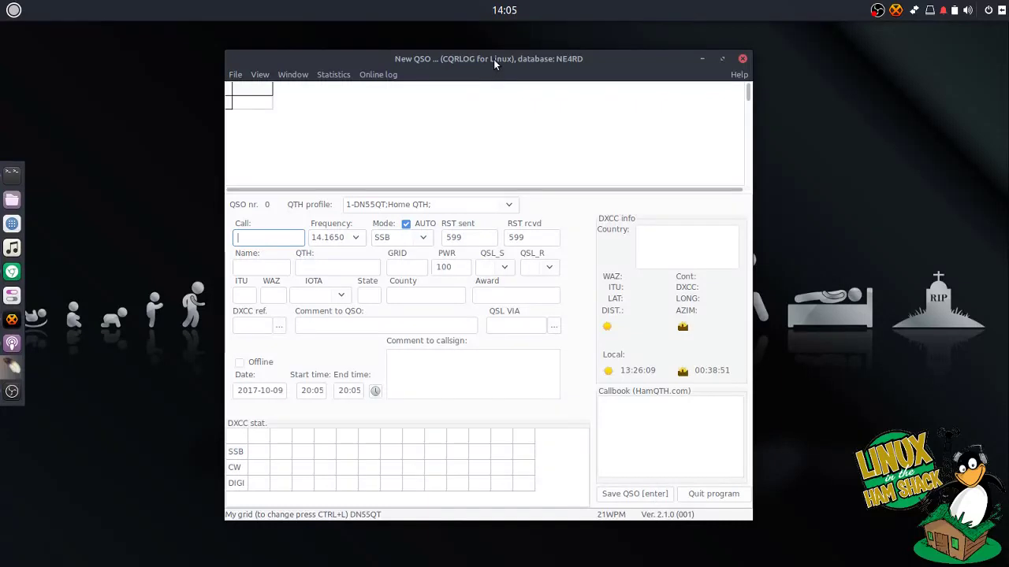
left_click_drag(493, 59, 491, 64)
left_click(229, 79)
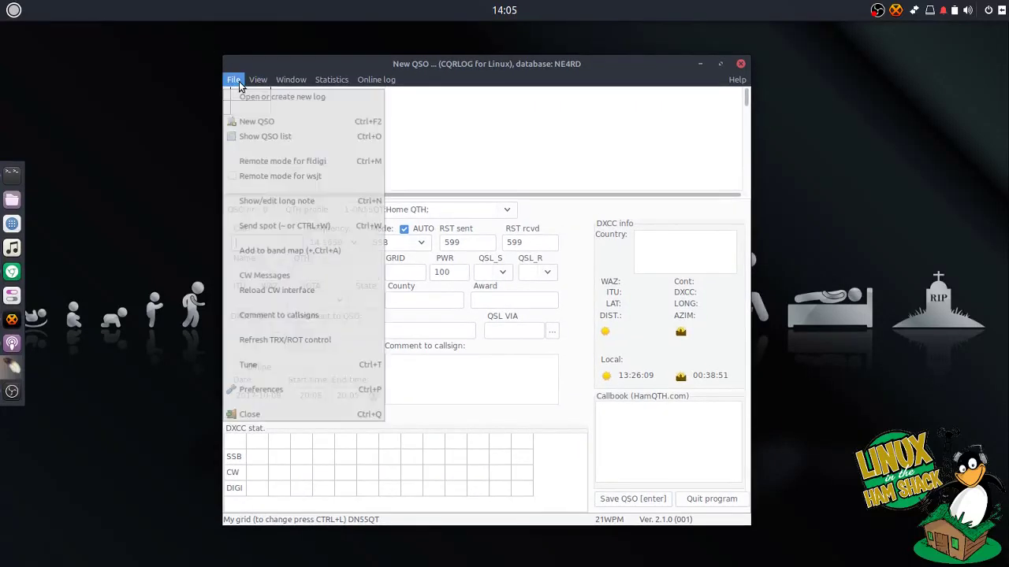
left_click(245, 141)
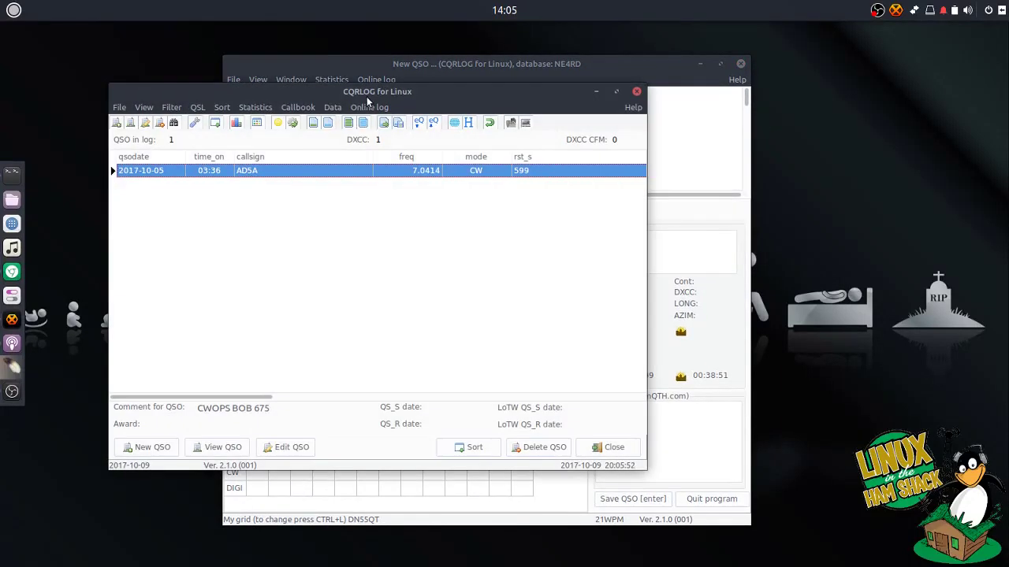
left_click_drag(365, 97, 459, 113)
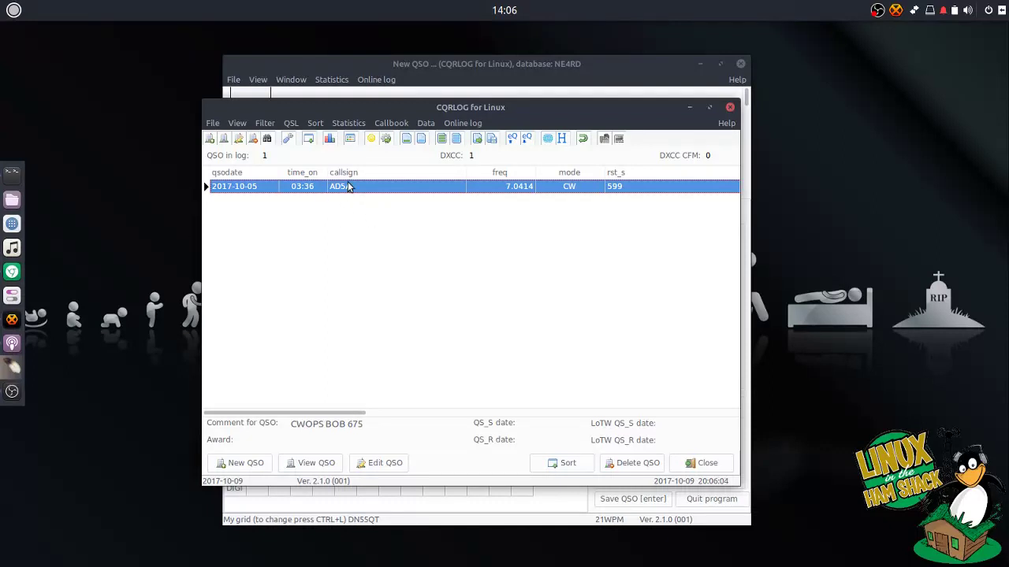
Start an ADIF import and open NE4RD_STANDARD.adi from the Downloads folder
left_click(213, 126)
mouse_move(223, 323)
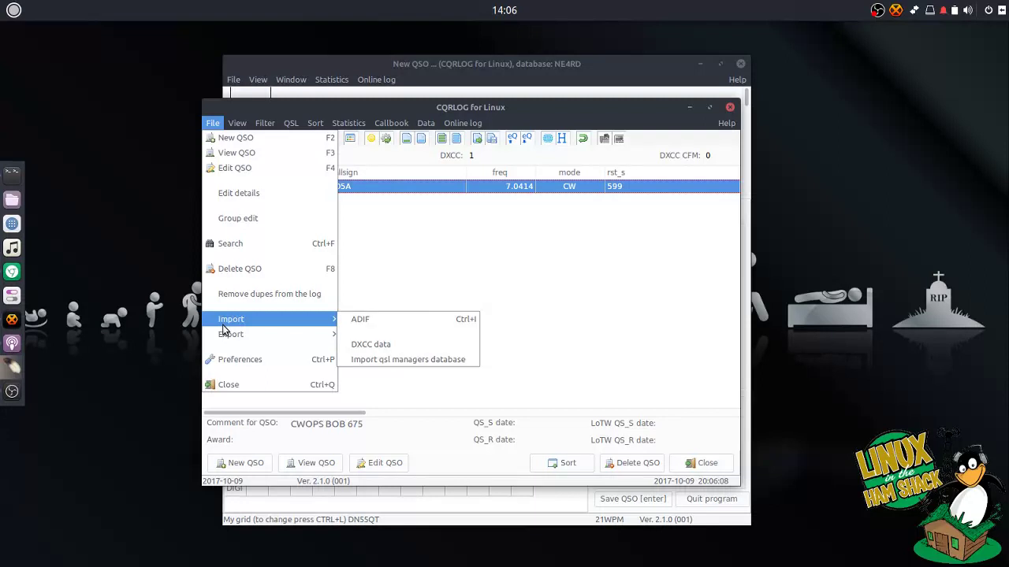
left_click(378, 323)
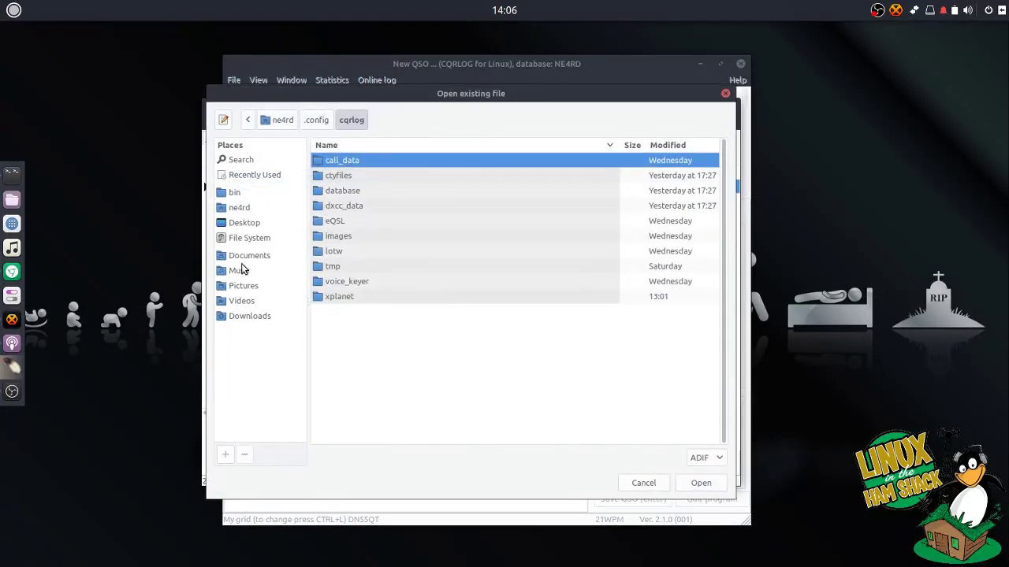
left_click(250, 316)
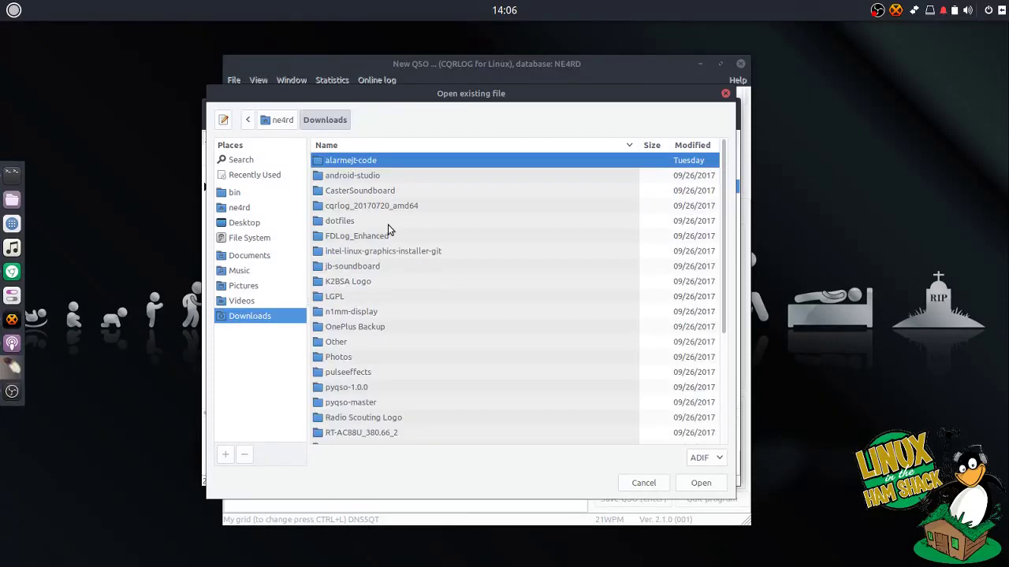
scroll(394, 221, "down", 5)
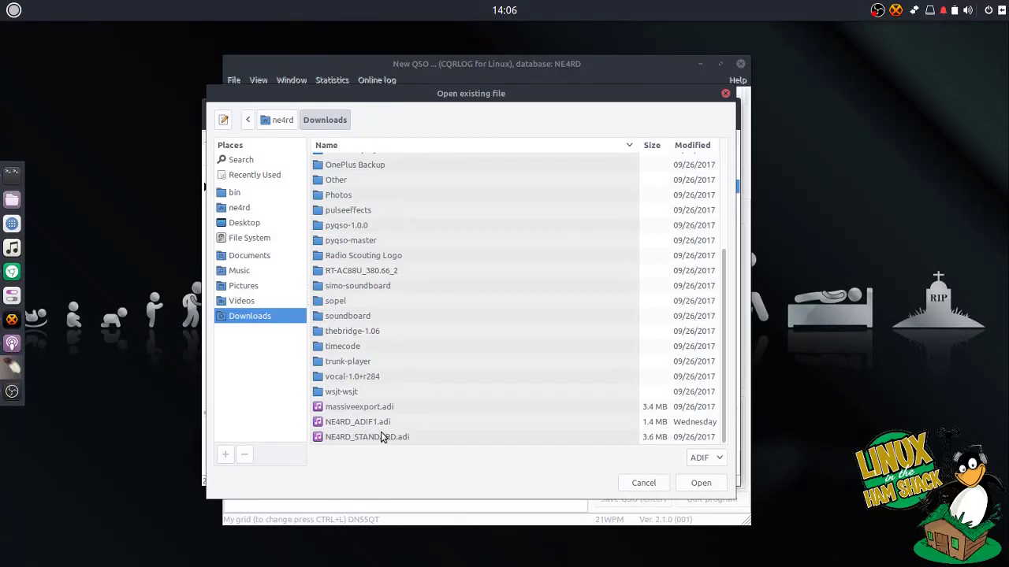
left_click(437, 424)
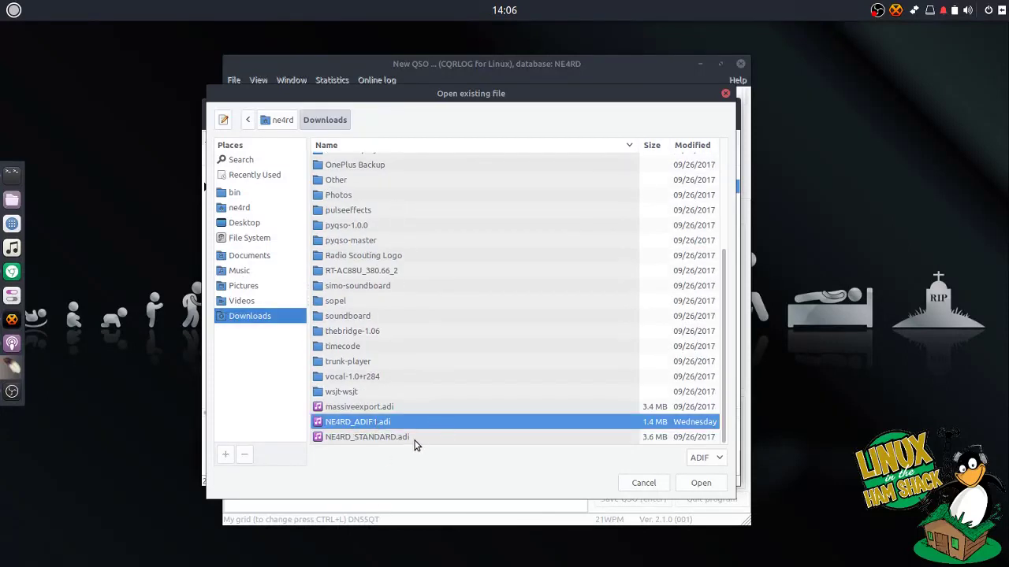
left_click(408, 438)
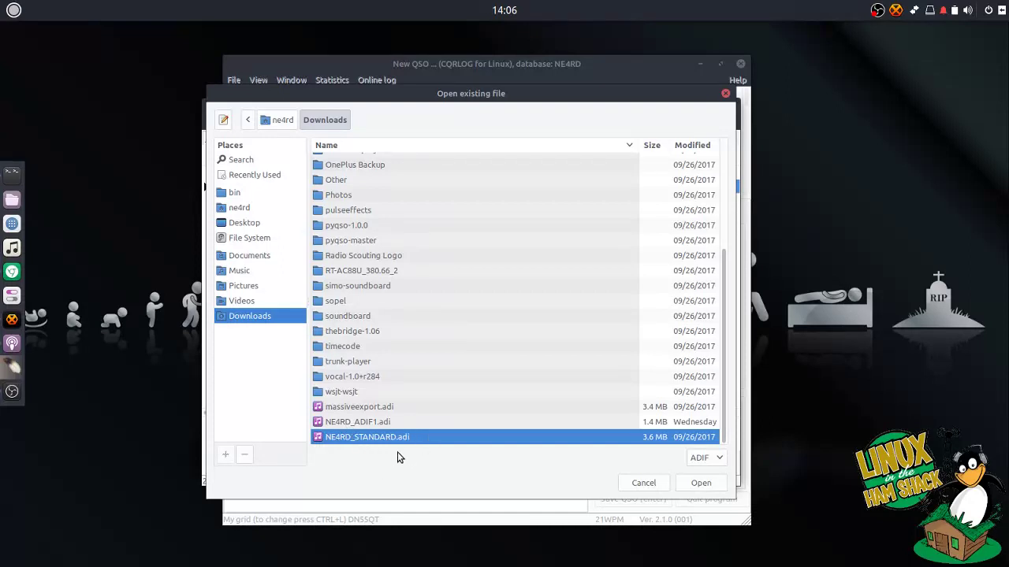
left_click(696, 483)
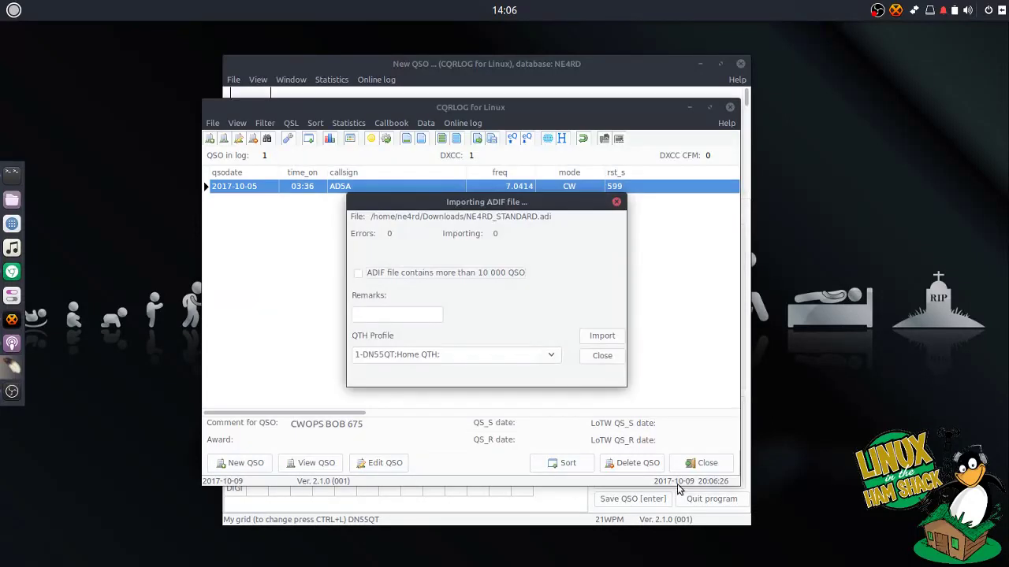
Import the ADIF file with empty remarks and the home QTH profile, and close the import dialog
left_click(393, 315)
left_click_drag(445, 206, 438, 199)
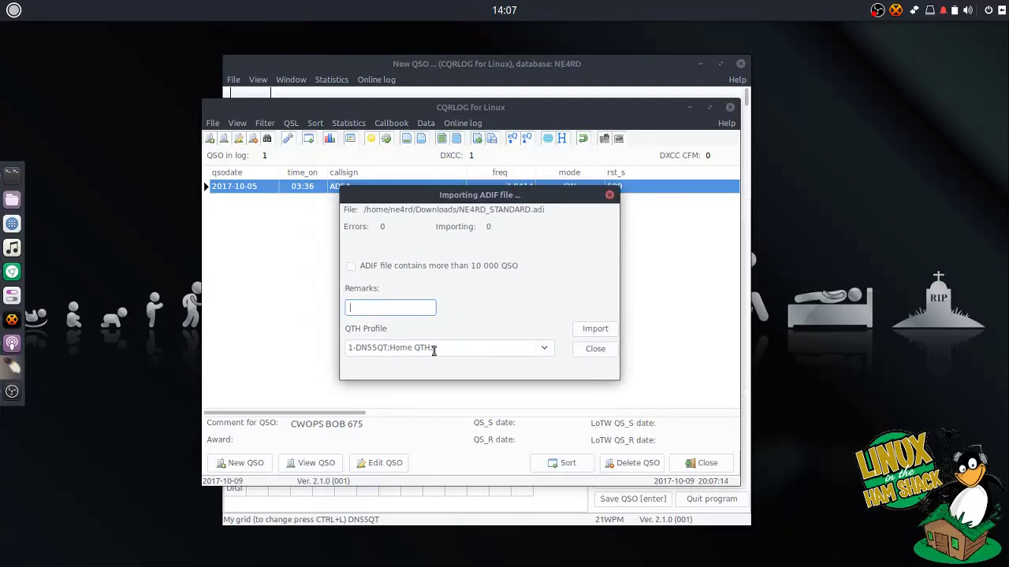
left_click(584, 336)
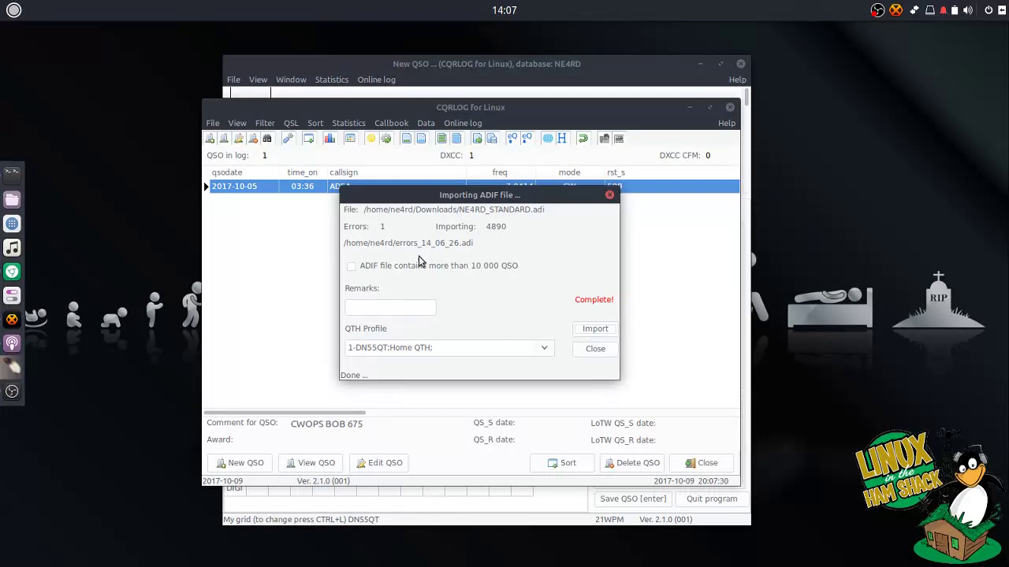
left_click(591, 351)
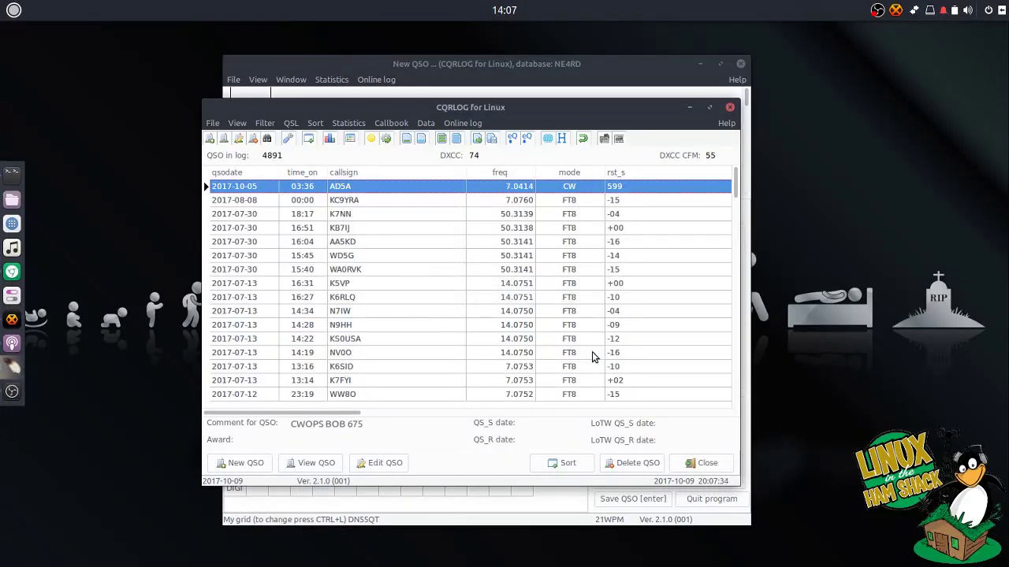
Browse up and down through the imported QSO entries in the log list
key("Down")
key("Down")
key("Down")
key("Down")
key("Down")
key("Down")
key("Down")
key("Down")
key("Down")
key("Down")
key("Down")
key("Down")
key("Down")
key("Down")
key("Down")
key("Down")
key("Down")
key("Down")
key("Down")
key("Down")
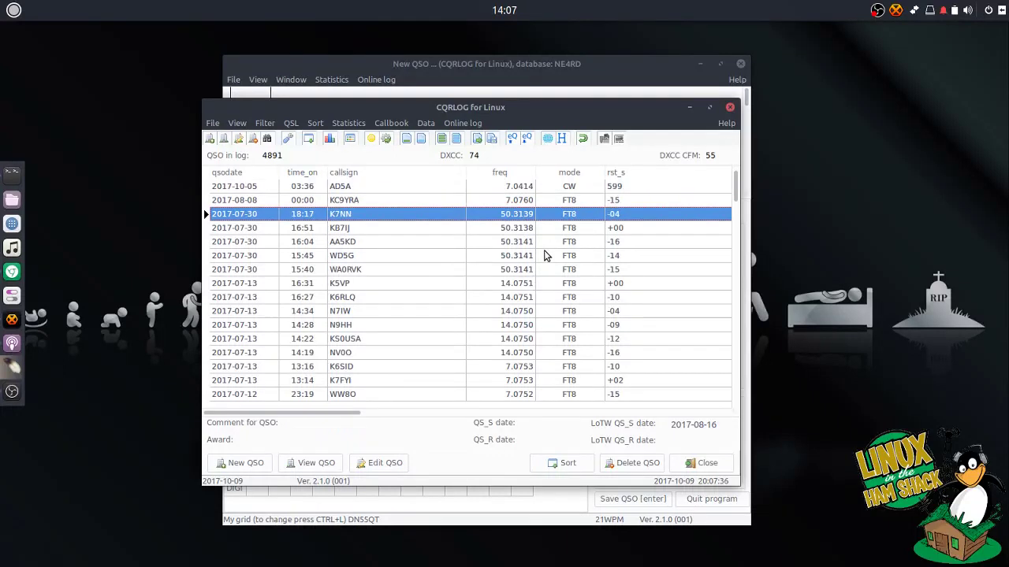
key("Up")
key("Up")
key("Up")
key("Up")
key("Up")
key("Up")
key("Up")
key("Up")
key("Up")
key("Up")
key("Up")
key("Up")
key("Up")
key("Up")
key("Up")
key("Up")
key("Up")
key("Up")
key("Up")
key("Up")
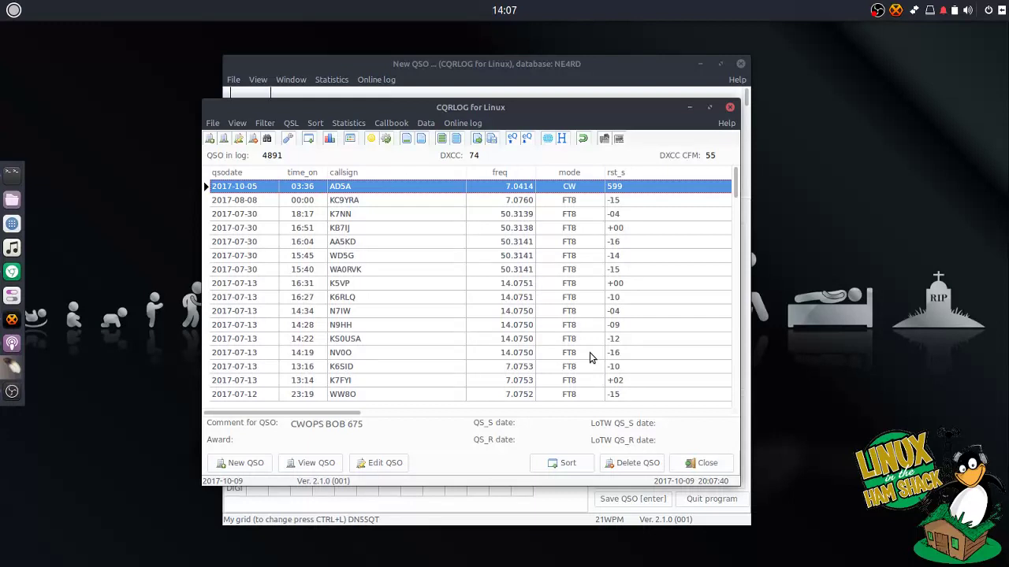
key("Down")
key("Down")
key("Down")
key("Down")
key("Down")
key("Down")
key("Down")
key("Down")
key("Down")
key("Down")
key("Down")
key("Down")
key("Down")
key("Down")
key("Down")
key("Down")
key("Down")
key("Down")
key("Down")
key("Down")
key("Down")
key("Down")
key("Down")
key("Down")
key("Down")
key("Down")
key("Down")
key("Down")
key("Down")
key("Down")
key("Down")
key("Down")
key("Down")
key("Down")
key("Down")
key("Down")
key("Down")
key("Down")
key("Down")
key("Down")
key("Up")
key("Up")
key("Up")
key("Up")
key("Up")
key("Up")
key("Up")
key("Up")
key("Up")
key("Up")
key("Up")
key("Up")
key("Up")
key("Up")
key("Up")
key("Up")
key("Up")
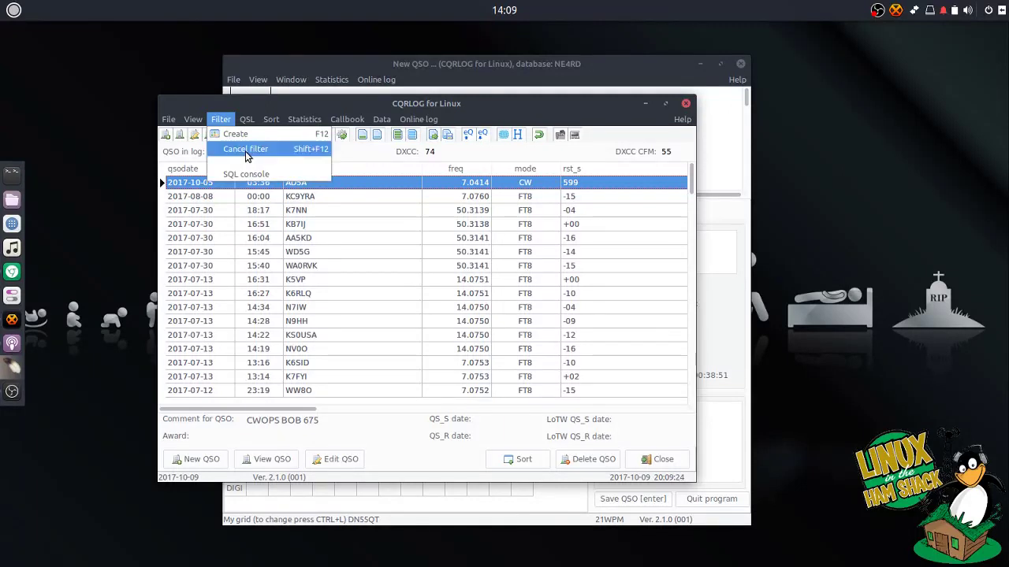
Run the query "select * from view_cqrlog_main_by_qsodate LIMIT 500 OFFSET 0" in a widened and repositioned SQL console
left_click(244, 180)
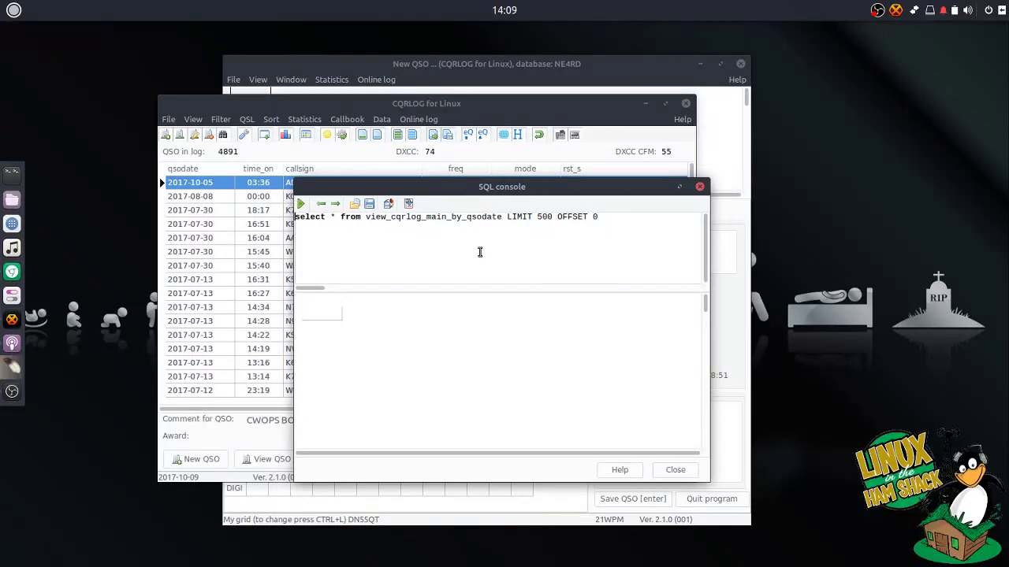
left_click_drag(708, 480, 810, 505)
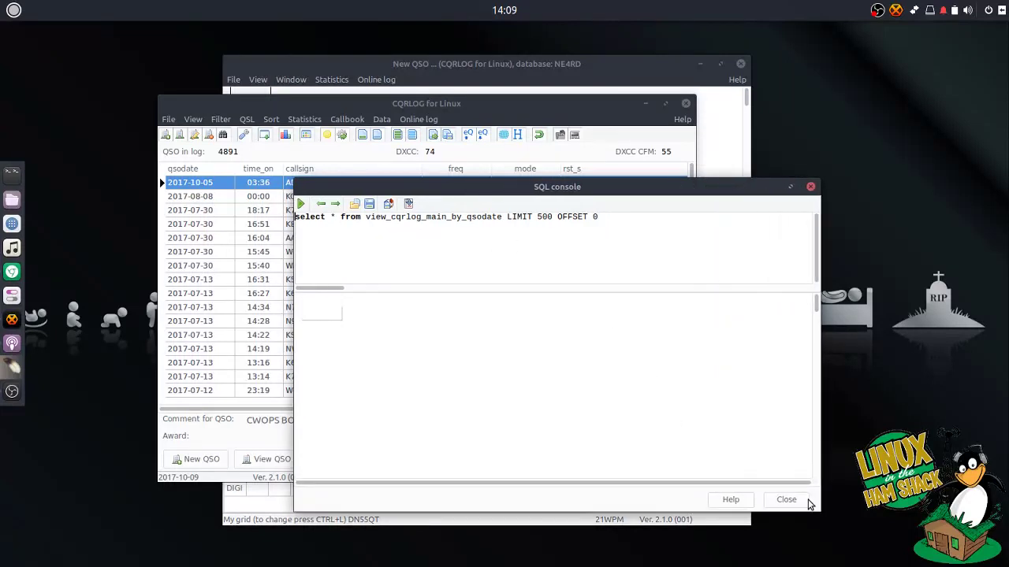
left_click(300, 205)
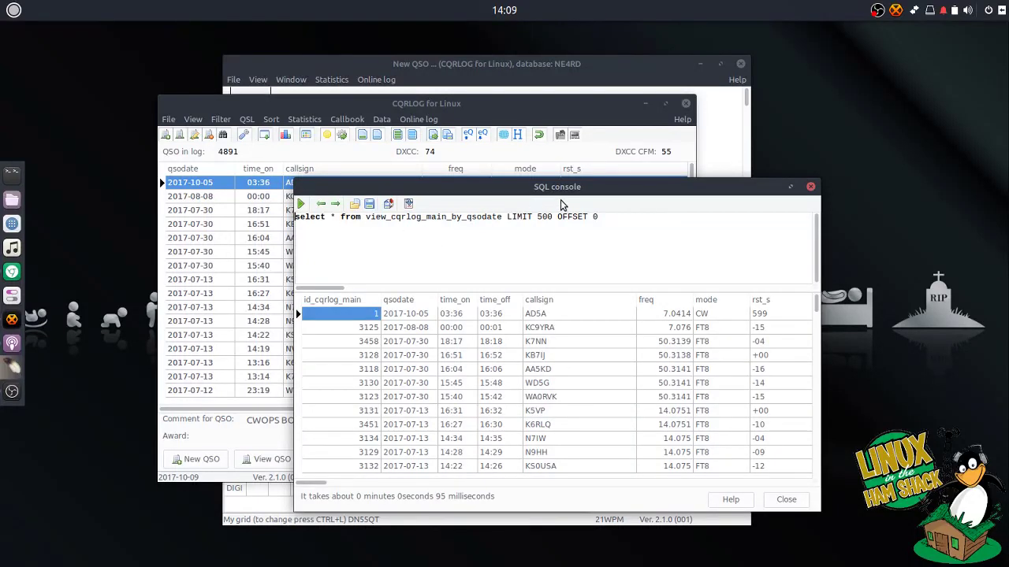
left_click_drag(511, 181, 565, 296)
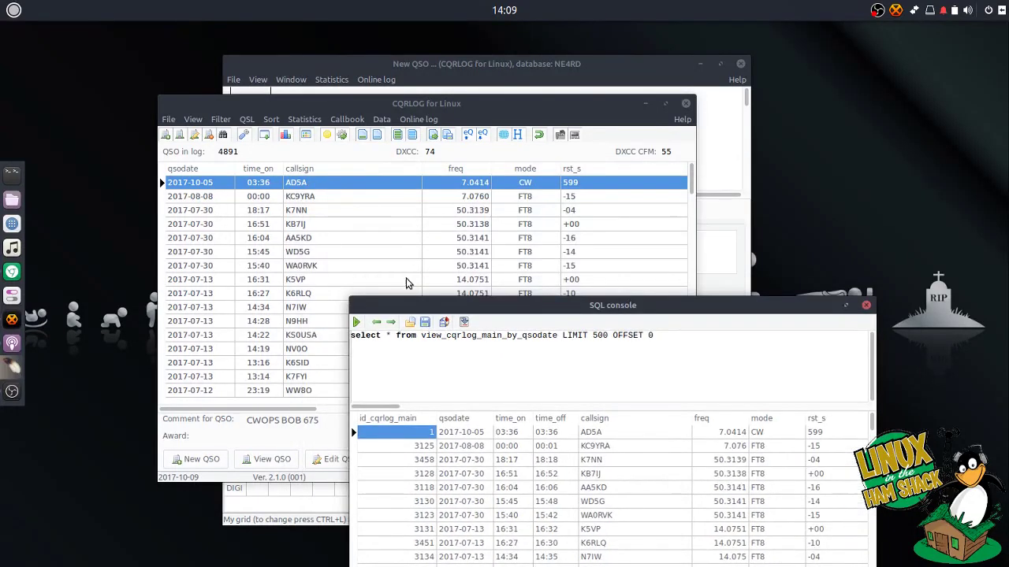
left_click_drag(498, 304, 504, 145)
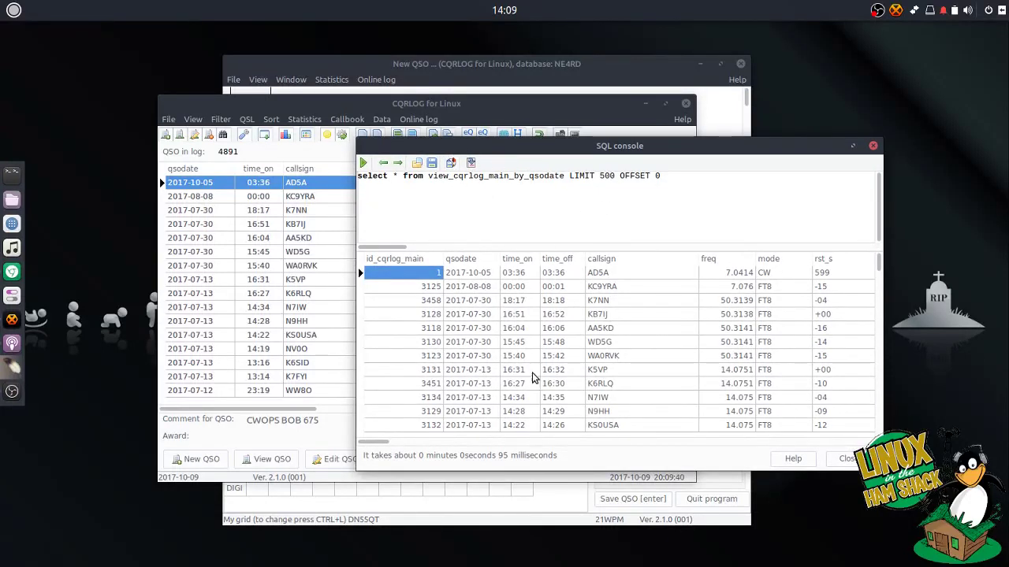
Examine the rows of the query result and its further columns, including the LoTW and QSL date fields
scroll(482, 361, "down", 5)
scroll(482, 361, "down", 15)
scroll(482, 361, "up", 4)
scroll(482, 361, "up", 20)
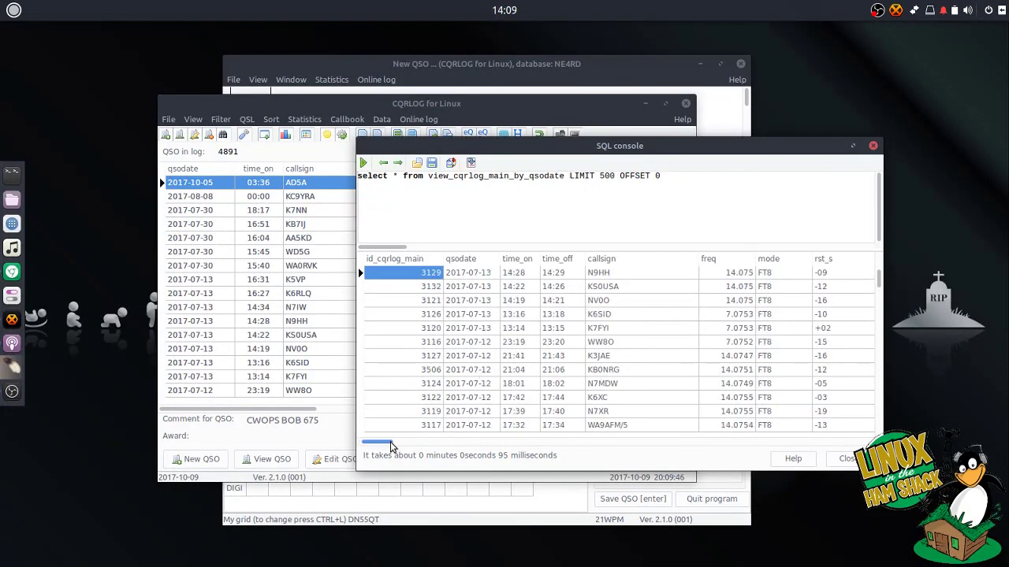
left_click_drag(400, 444, 660, 446)
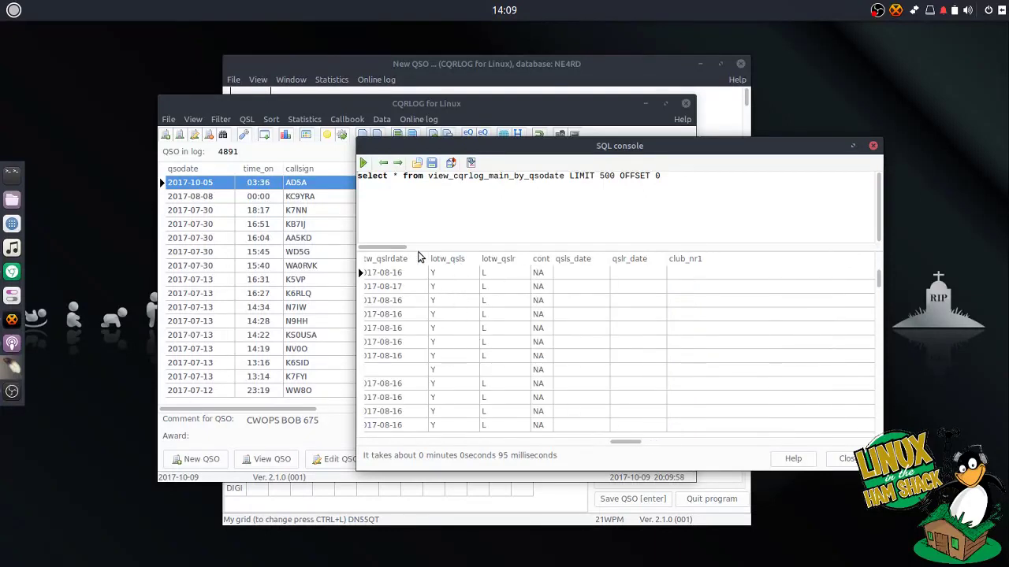
key("Home")
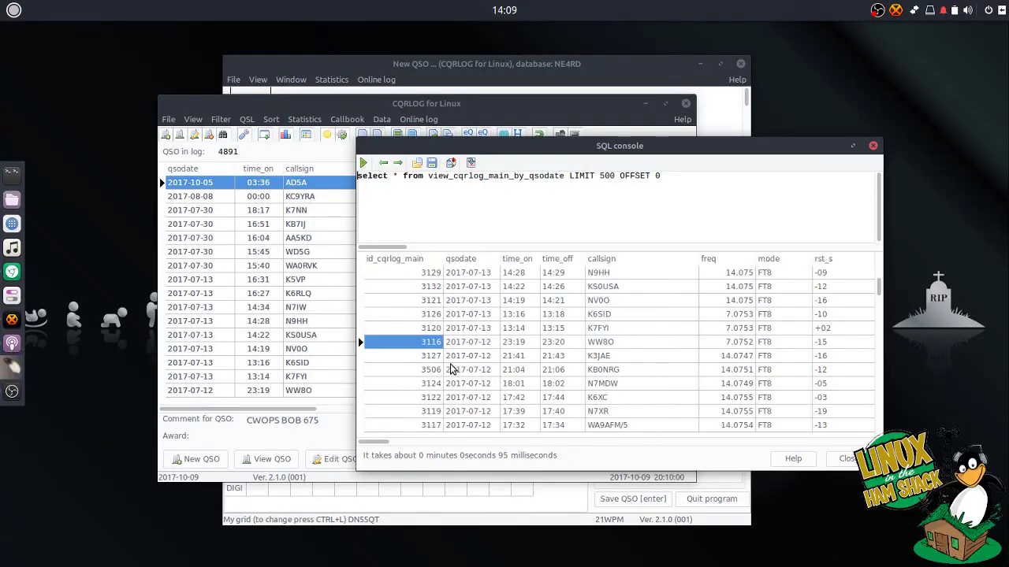
key("Up")
key("Up")
key("Up")
key("Up")
key("Up")
key("Right")
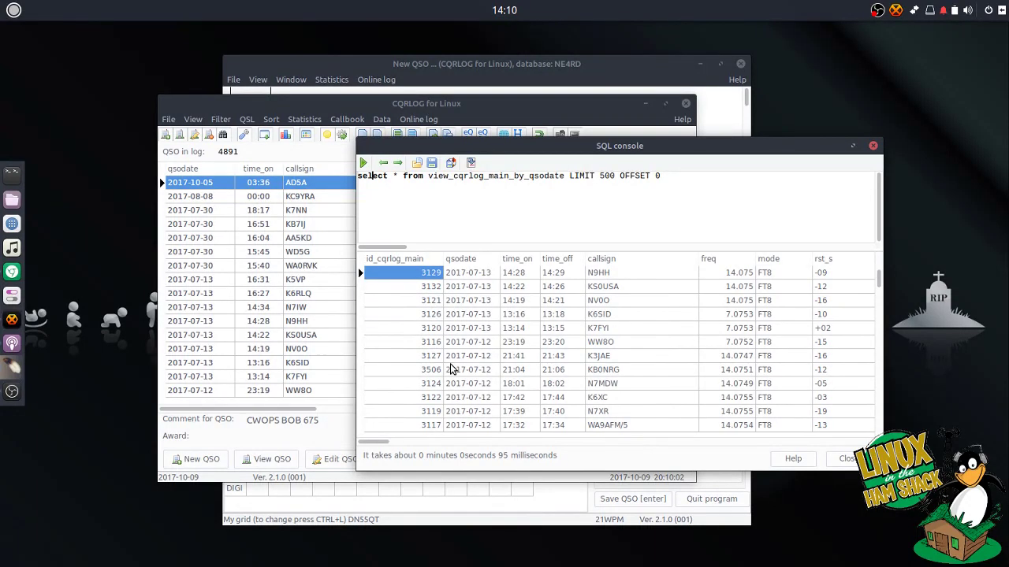
Step across the fields of a 2017-07-12 result row as far as the itu column
left_click(450, 364)
key("Up")
key("Right")
key("Right")
key("Right")
key("Right")
key("Right")
key("Right")
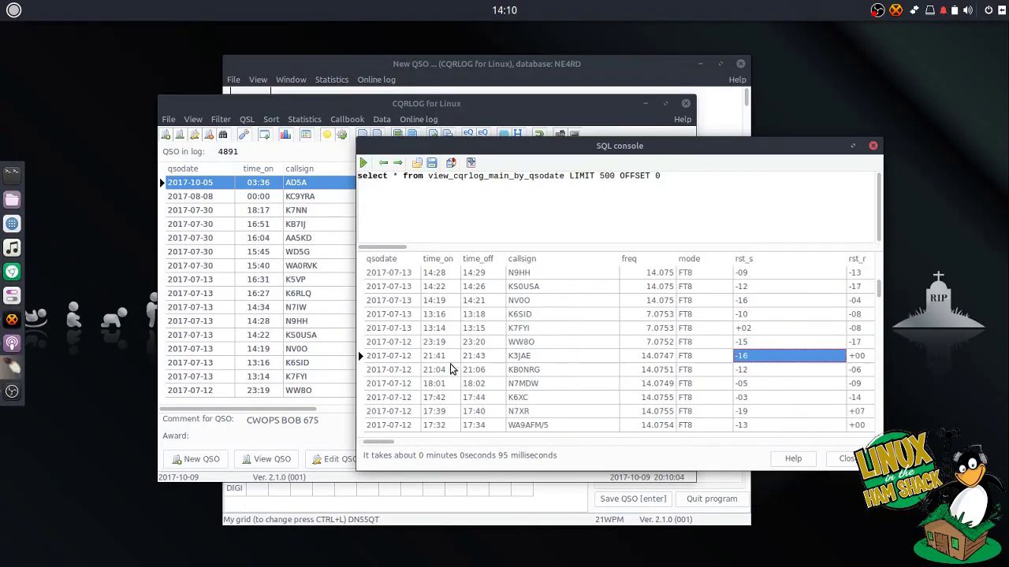
key("Right")
key("Right")
key("Right")
key("Right")
key("Right")
key("Right")
key("Right")
key("Right")
key("Right")
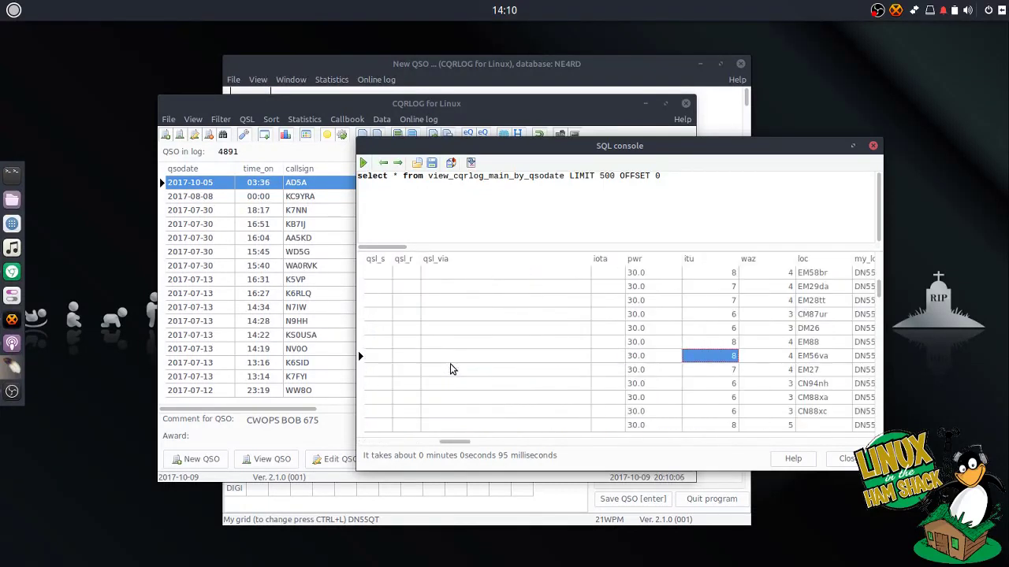
Step across the remaining fields of the selected result row to the lotw_qsls column
key("Right")
key("Right")
key("Right")
key("Right")
key("Right")
key("Right")
key("Right")
key("Right")
key("Right")
key("Right")
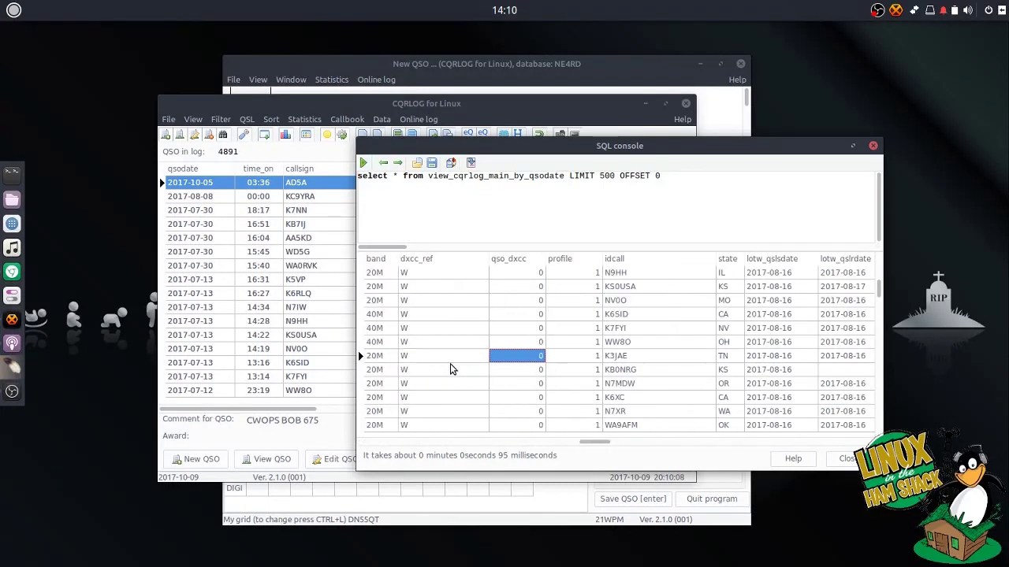
key("Right")
key("Right")
key("Right")
key("Right")
key("Right")
key("Right")
key("Right")
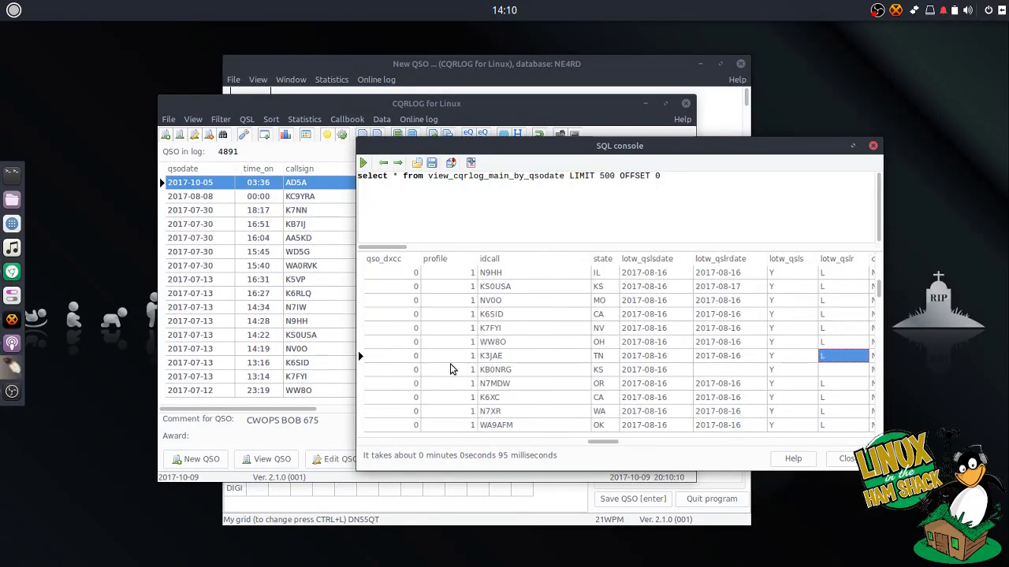
key("Right")
key("Left")
key("Left")
Examine the LoTW sent and received fields in the result rows just above the selected one
key("Up")
key("Up")
key("Up")
key("Up")
key("Up")
key("Down")
key("Down")
key("Down")
key("Down")
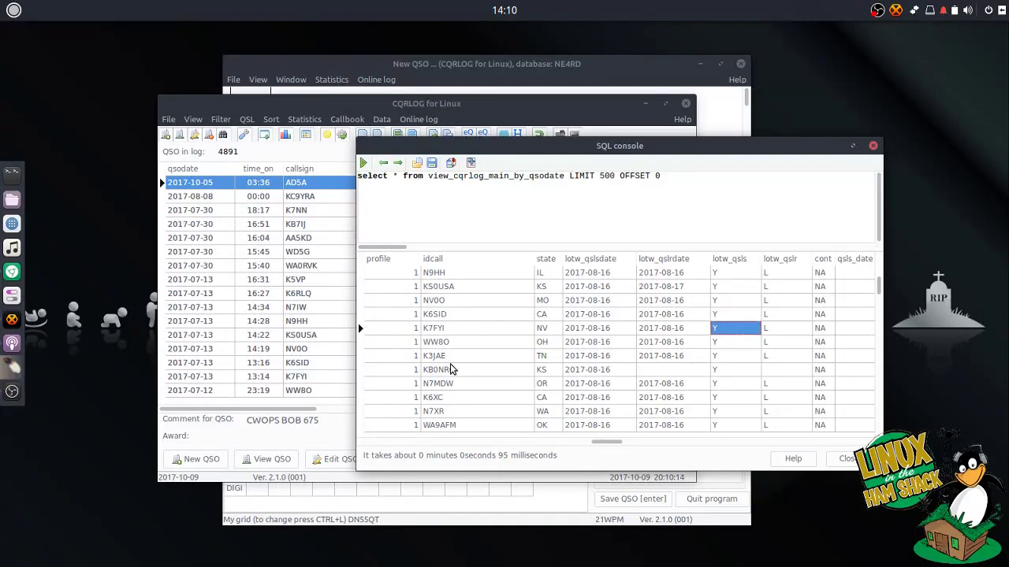
Page down through the LoTW fields of the older result rows and return to the first row
key("Page_Down")
key("Page_Down")
key("Page_Down")
key("Page_Down")
key("Page_Down")
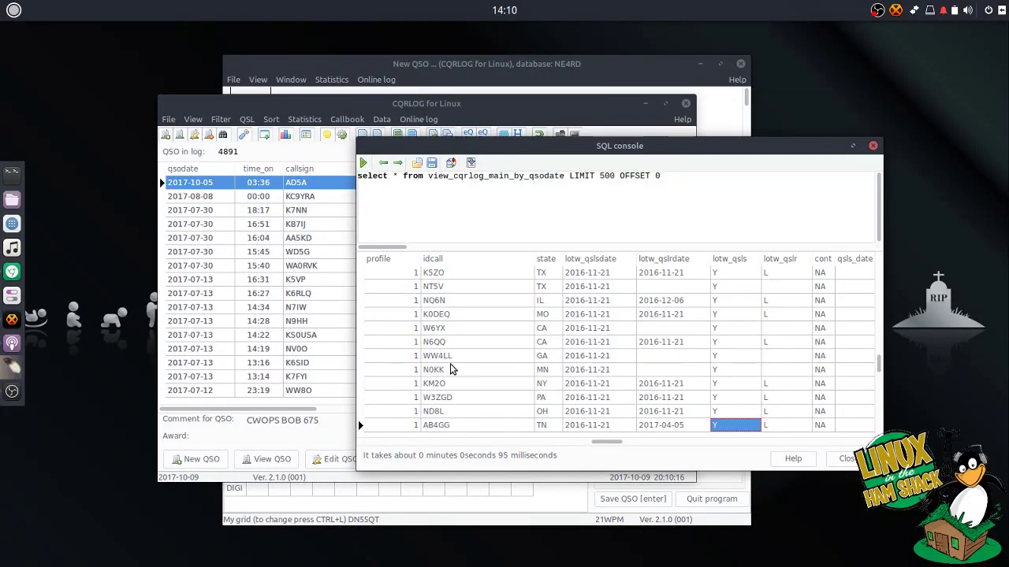
key("Page_Up")
key("Page_Up")
key("Page_Up")
key("Page_Up")
key("Page_Up")
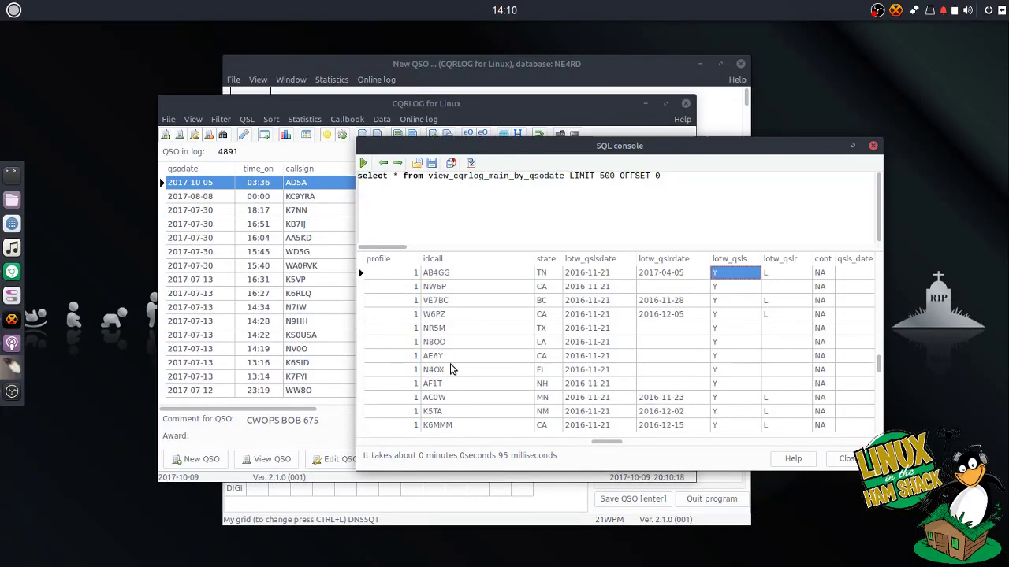
key("Page_Up")
key("Page_Up")
key("Page_Up")
key("Page_Up")
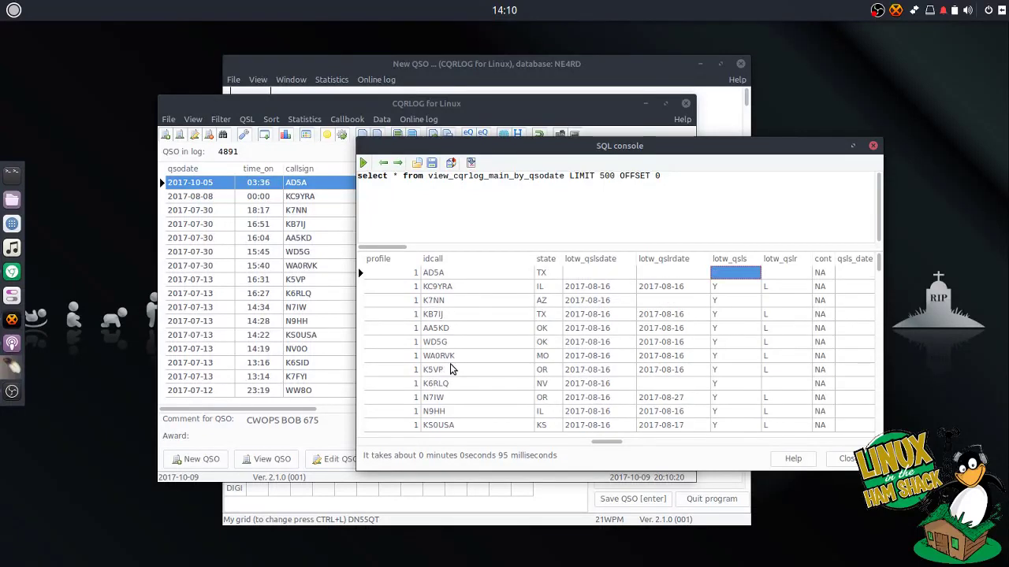
Step across the fields of the second result row to the eqsl_qsl_sent column
key("Right")
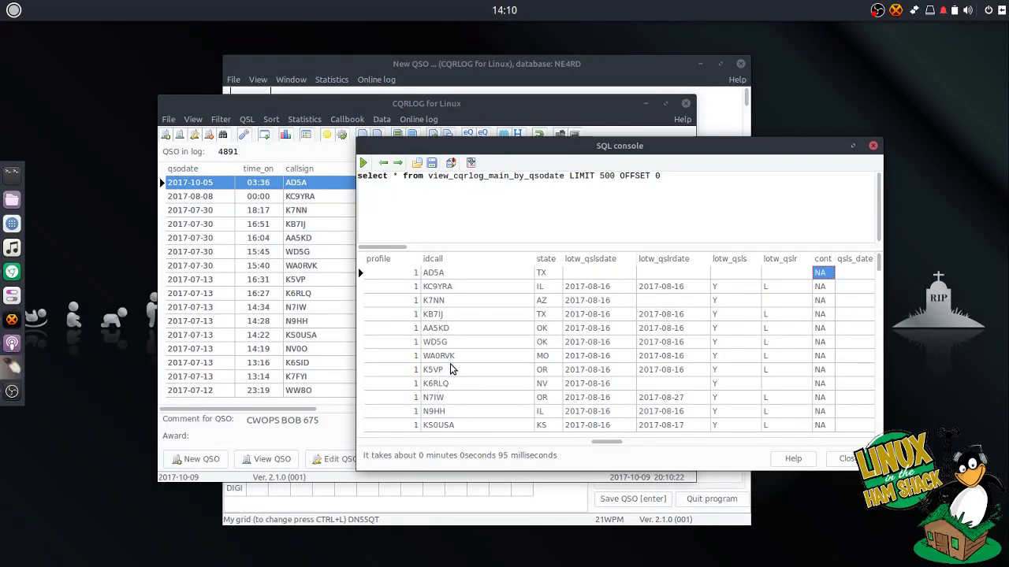
key("Down")
key("Right")
key("Right")
key("Right")
key("Right")
key("Right")
key("Right")
key("Right")
key("Right")
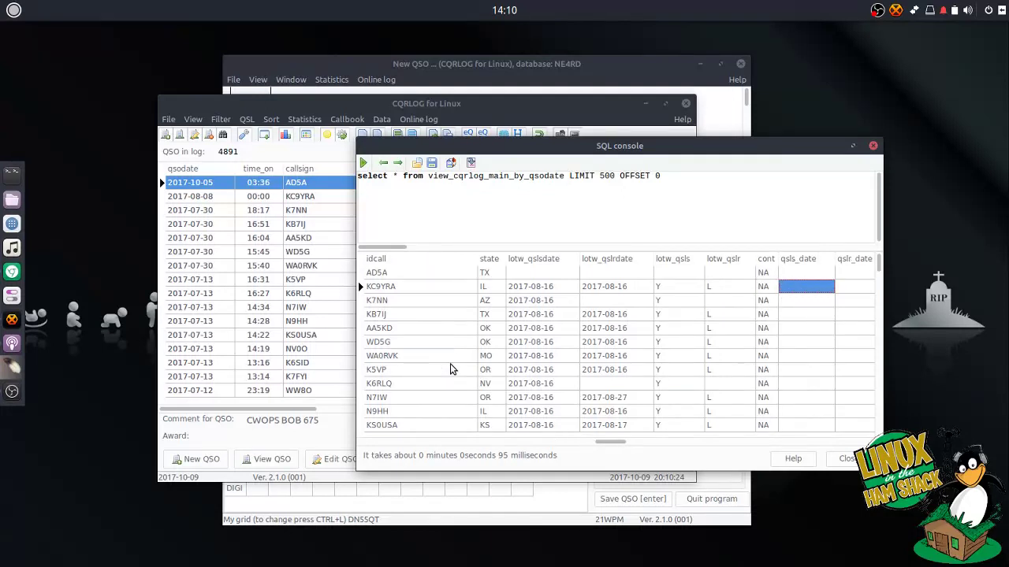
key("Left")
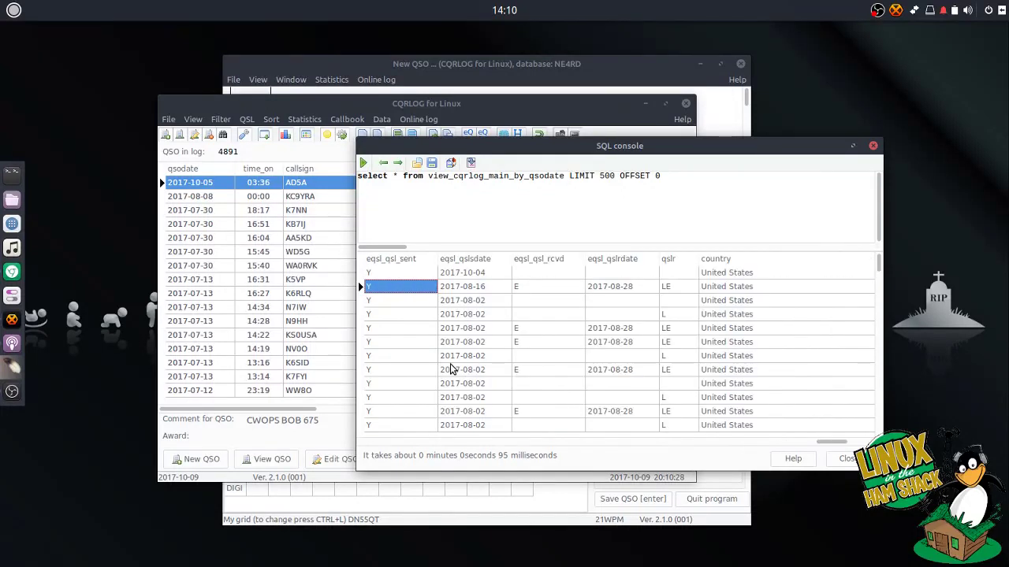
Examine the eQSL sent and received fields from the first result rows down to the 2016-11-21 entries
key("Up")
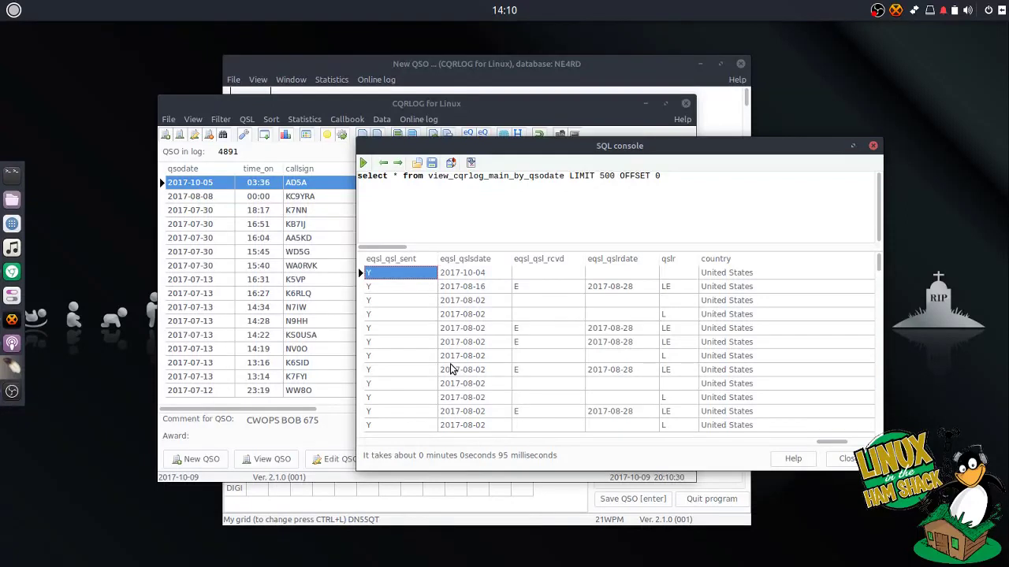
key("Left")
key("Right")
key("Down")
key("Down")
key("Up")
key("Up")
key("Down")
key("Down")
key("Down")
key("Page_Down")
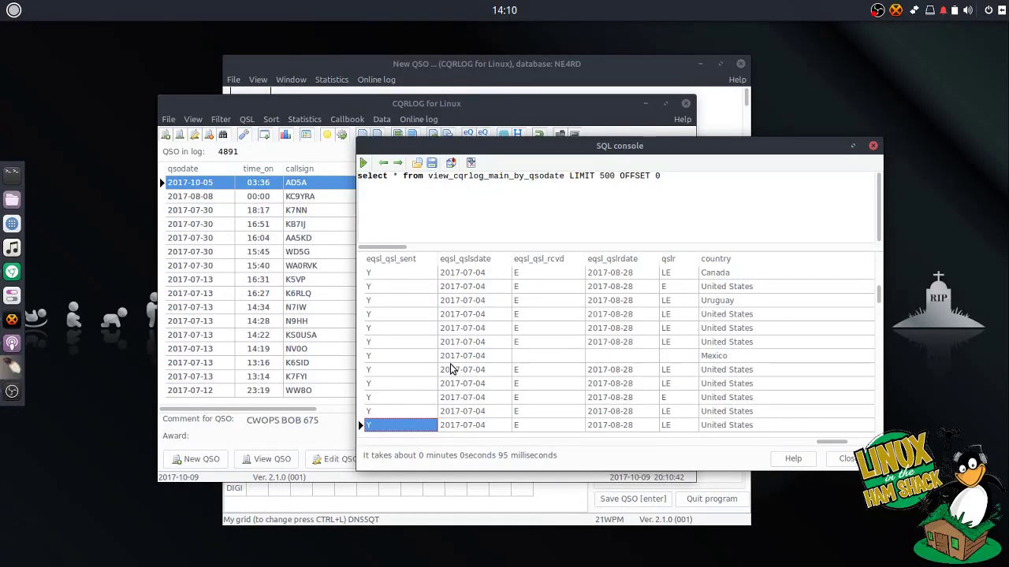
key("Page_Down")
key("Page_Down")
key("Page_Down")
key("Up")
key("Up")
key("Up")
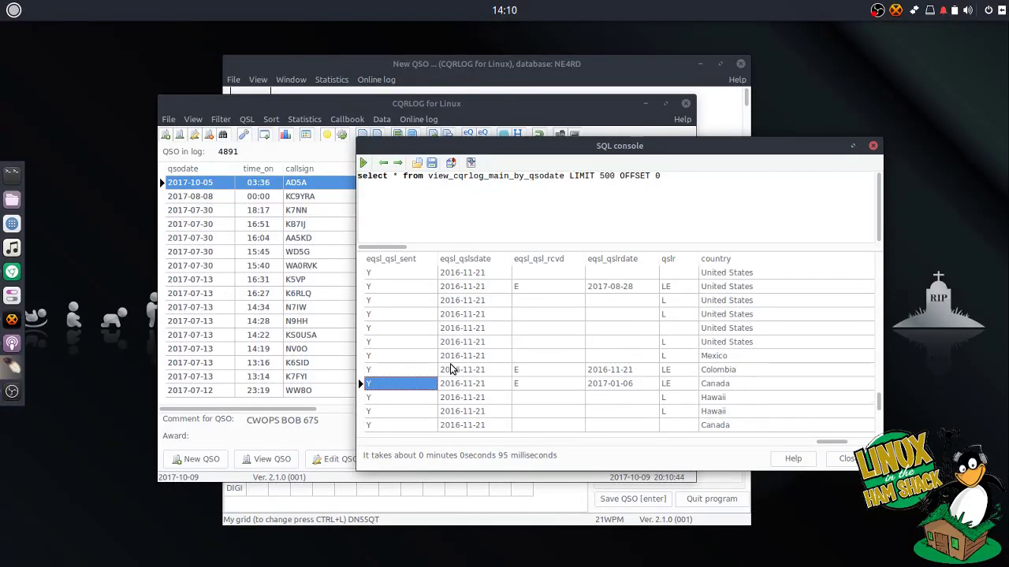
Step back across the fields of the selected row to the lotw_qsls column
key("Left")
key("Left")
key("Left")
key("Left")
key("Left")
key("Left")
key("Left")
key("Left")
key("Left")
key("Left")
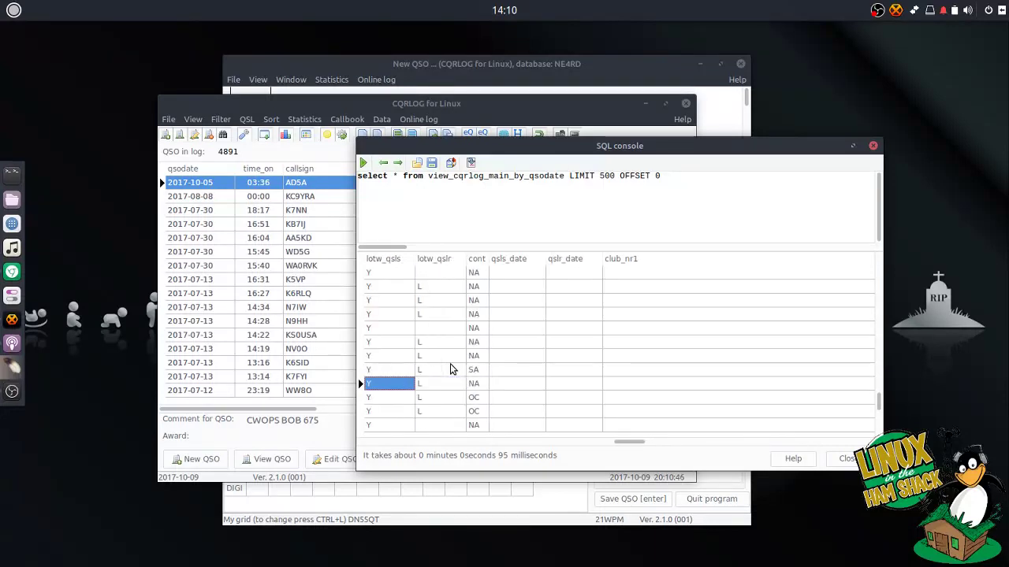
key("Left")
key("Left")
key("Right")
Examine the LoTW sent and received fields of the result rows above the selected one
key("Up")
key("Up")
key("Up")
key("Right")
key("Up")
key("Up")
key("Up")
key("Up")
key("Up")
key("Down")
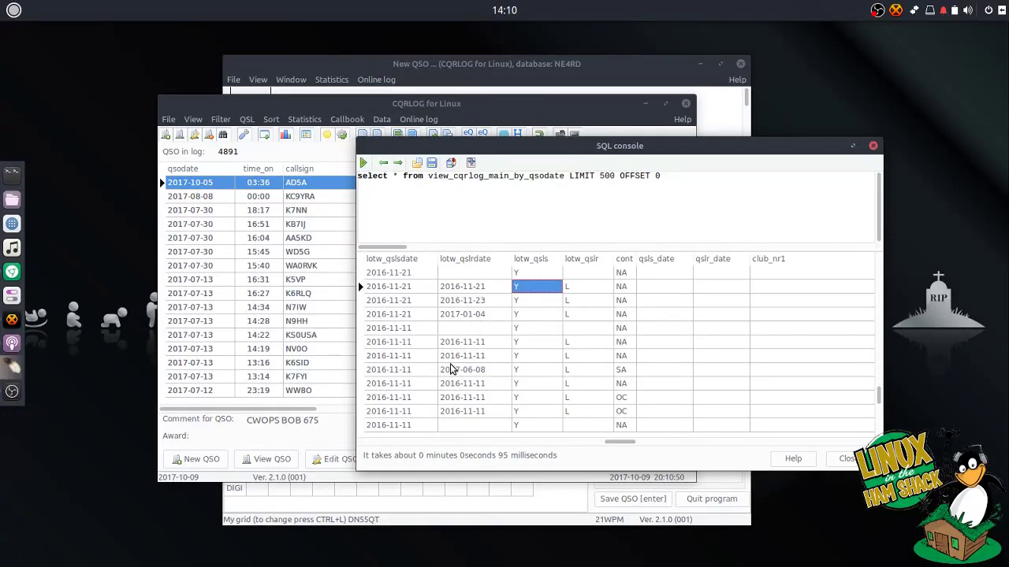
key("Up")
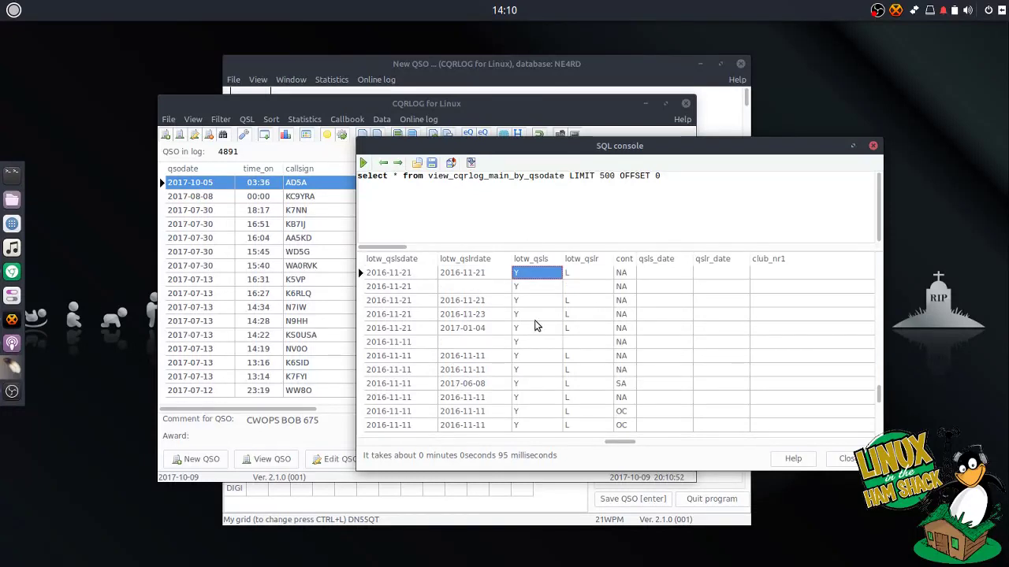
key("Up")
key("Up")
Change the query to "select lotw_qsls from view_cqrlog_main_by_qsodate LIMIT 500 OFFSET 0" and run it
left_click(682, 198)
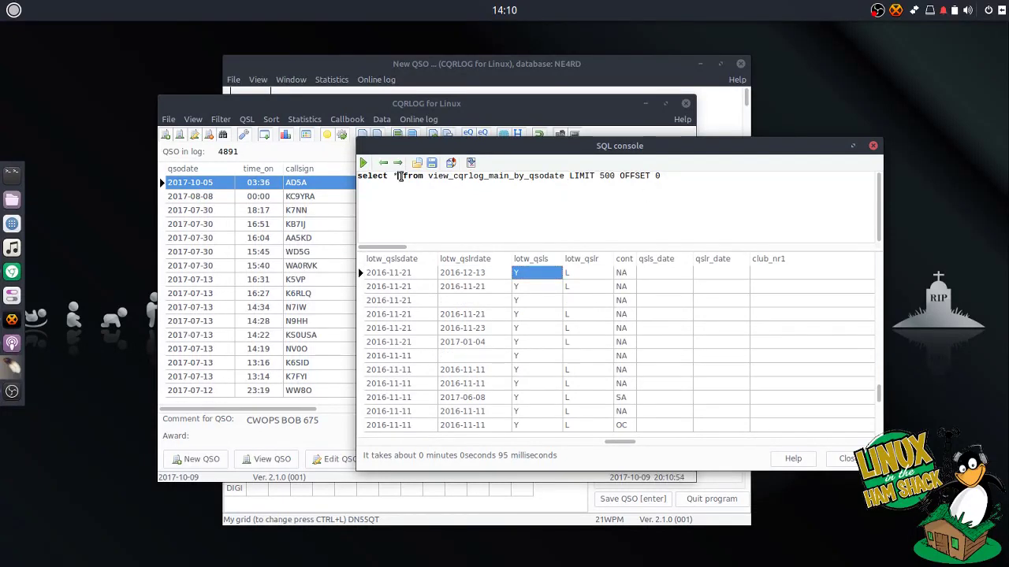
double_click(398, 176)
key("BackSpace")
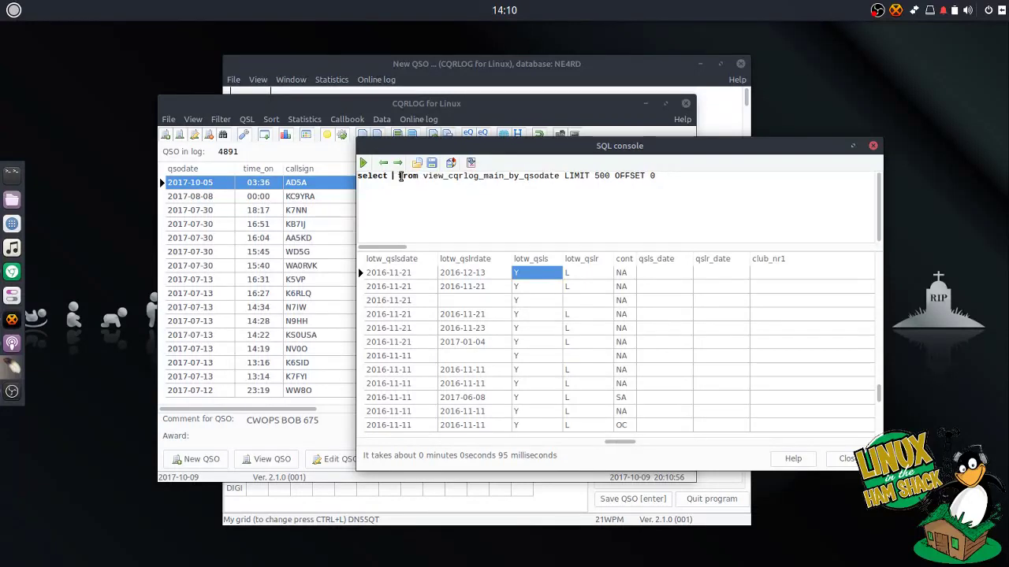
type("id")
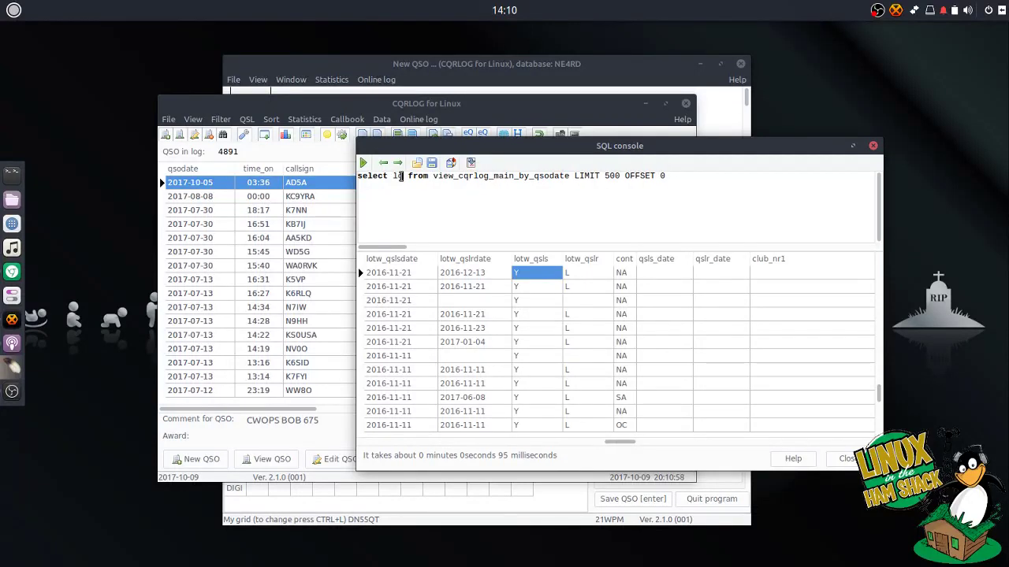
type("tw_qsls")
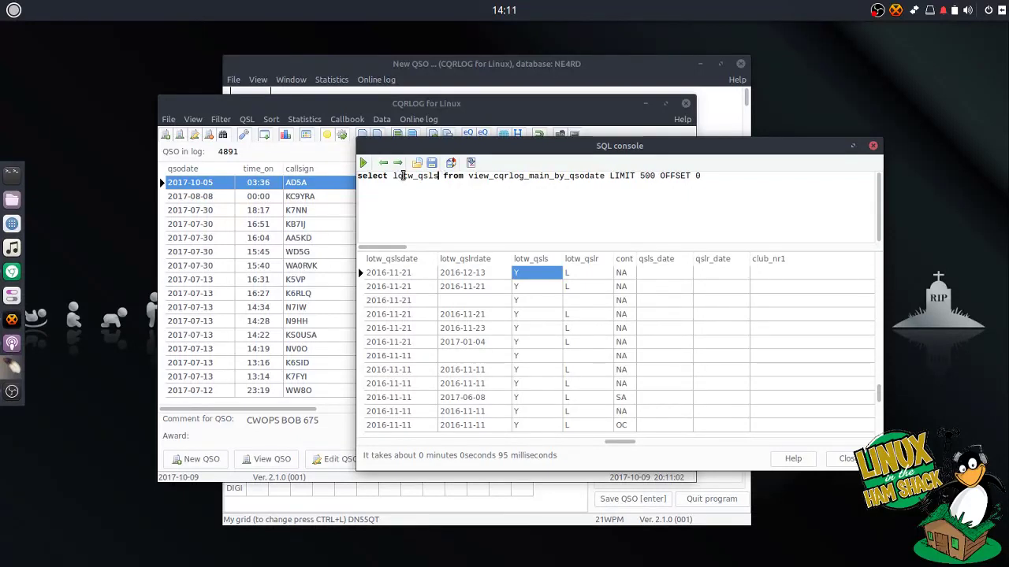
left_click(366, 164)
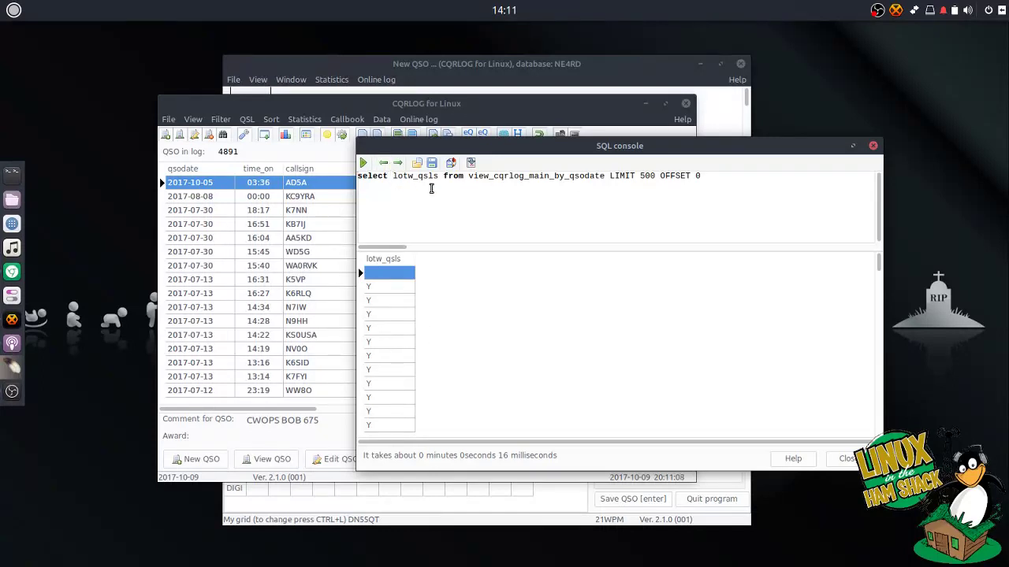
Rewrite the query as "update cqrlog_main set lotw_qsls = 'Y'", dropping the LIMIT and OFFSET clause
left_click_drag(389, 176, 358, 176)
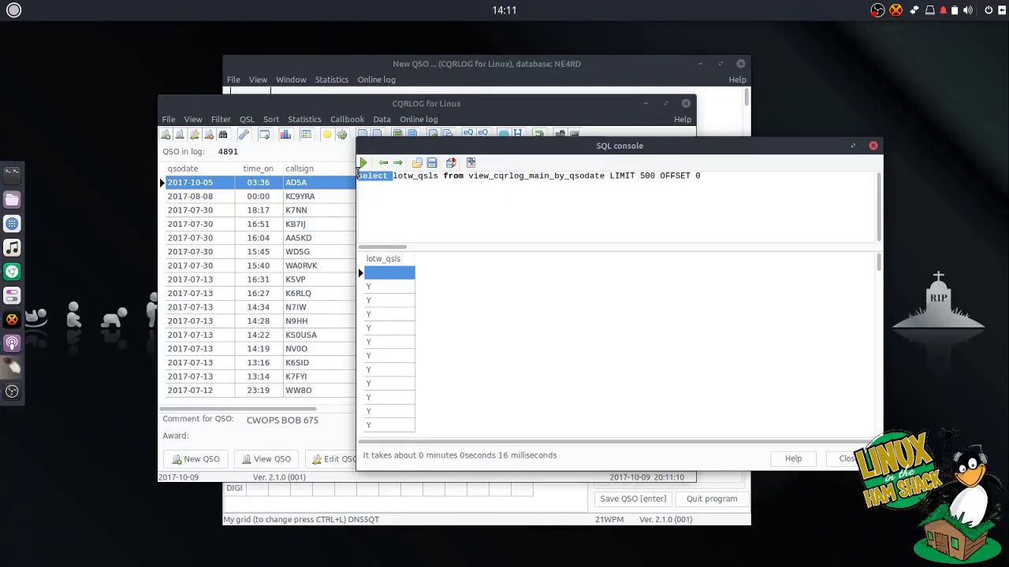
type("update")
key("Delete")
key("Delete")
key("Delete")
key("Delete")
key("Delete")
key("Delete")
key("Delete")
key("Delete")
key("Delete")
key("Delete")
key("Delete")
key("Delete")
key("Delete")
key("Delete")
key("Delete")
key("Delete")
key("Delete")
key("Delete")
key("Delete")
key("Delete")
key("Delete")
key("Delete")
key("Delete")
key("Delete")
key("Delete")
key("Delete")
key("Delete")
key("Delete")
key("Delete")
key("Delete")
key("Delete")
key("Delete")
key("Delete")
key("Delete")
key("Delete")
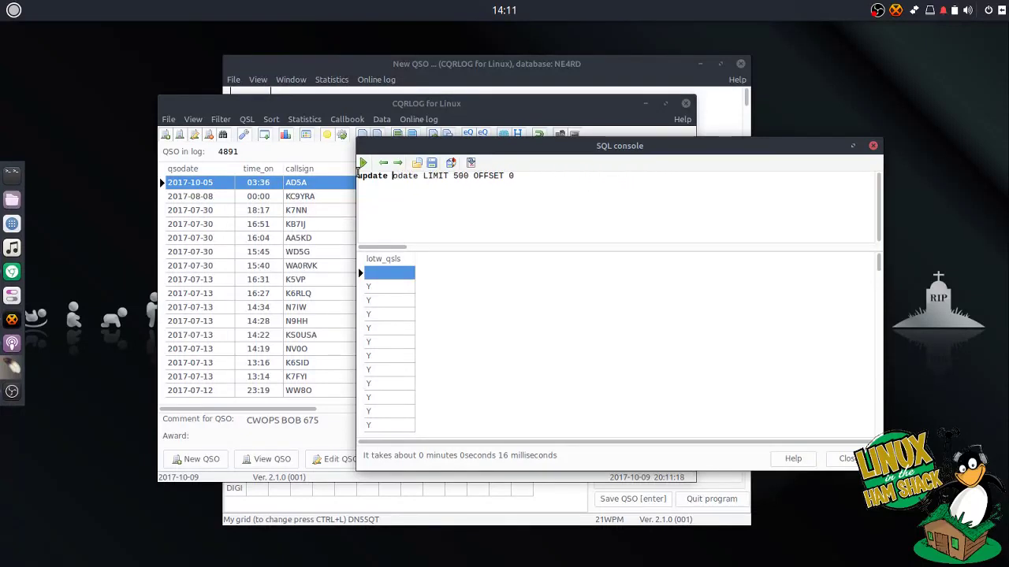
type("cqrlog")
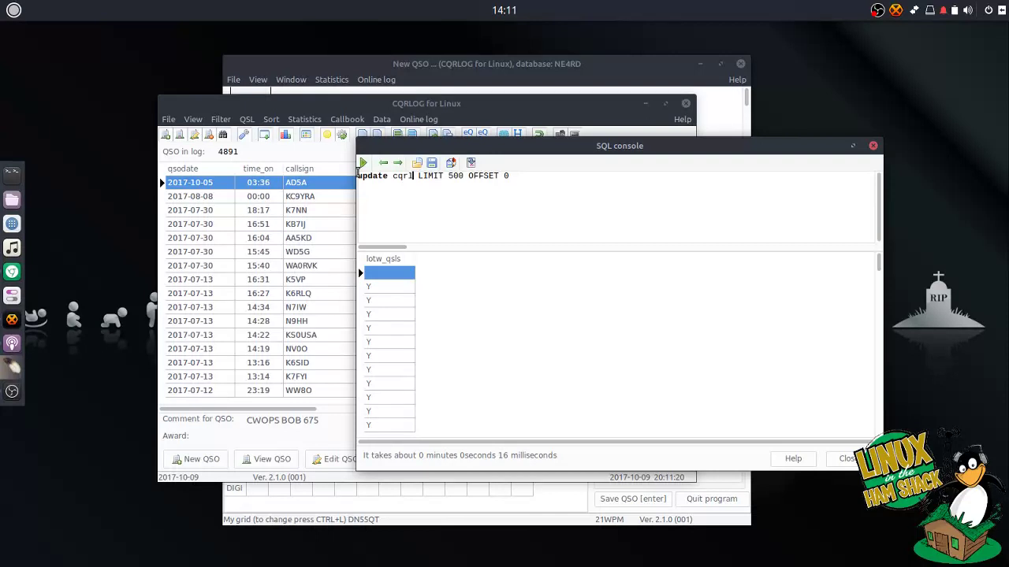
type("_main")
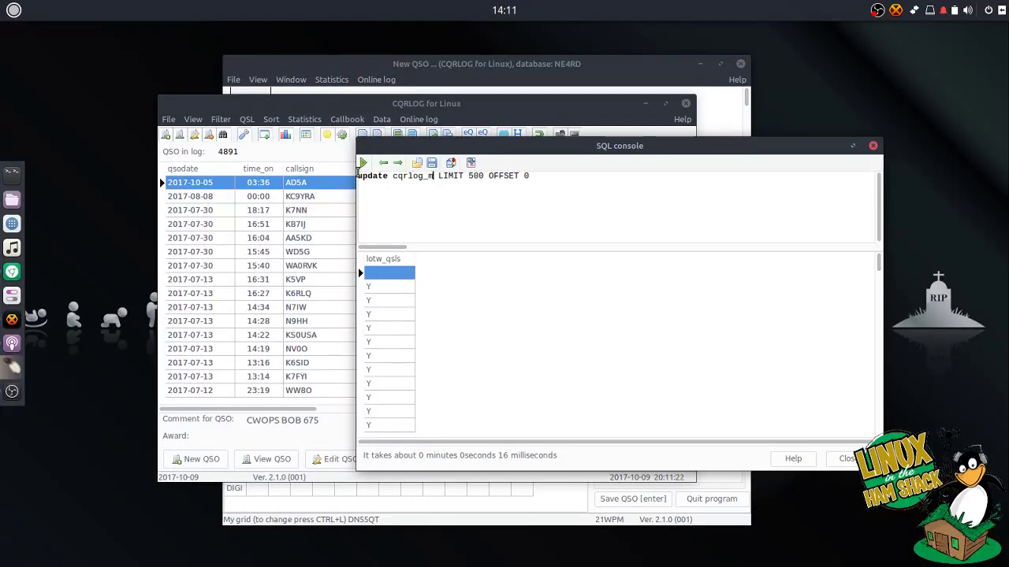
type(" set ")
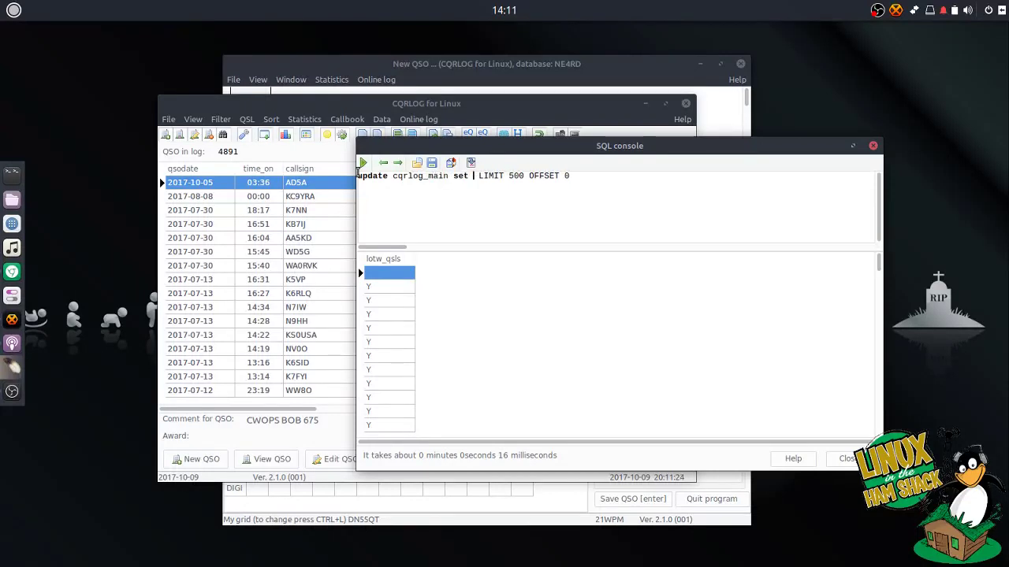
type("low")
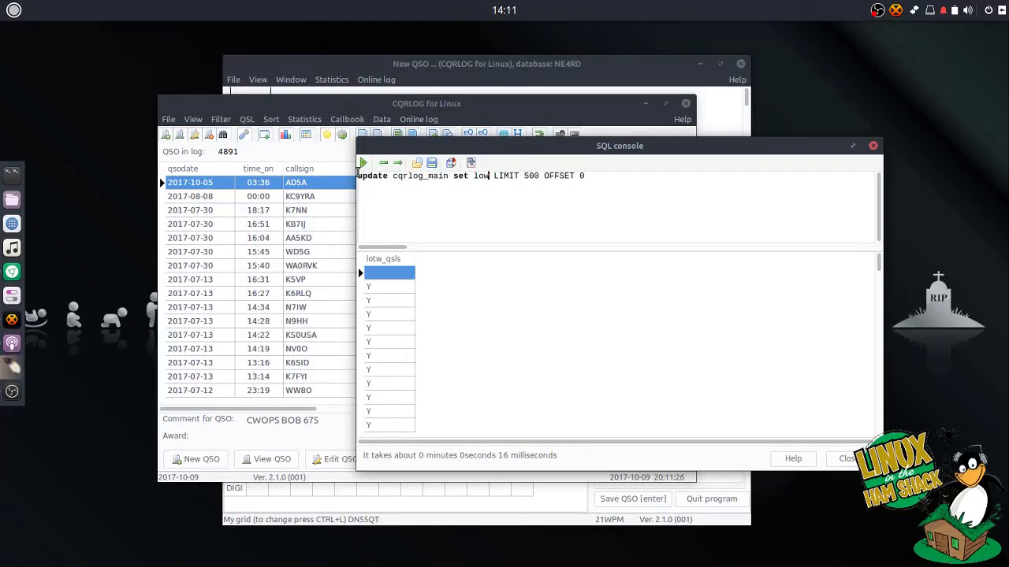
key("BackSpace")
type("tw_")
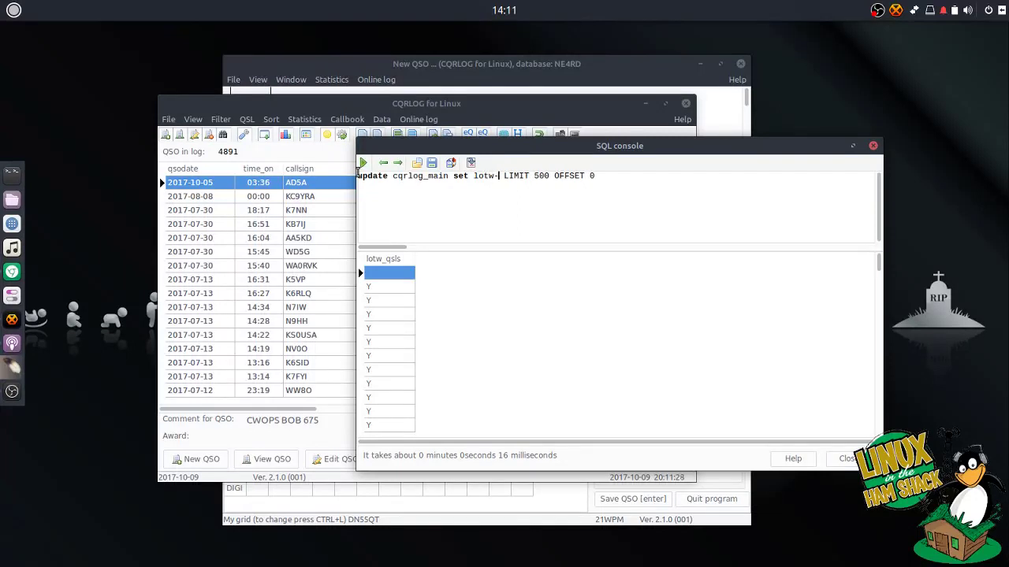
type("ql")
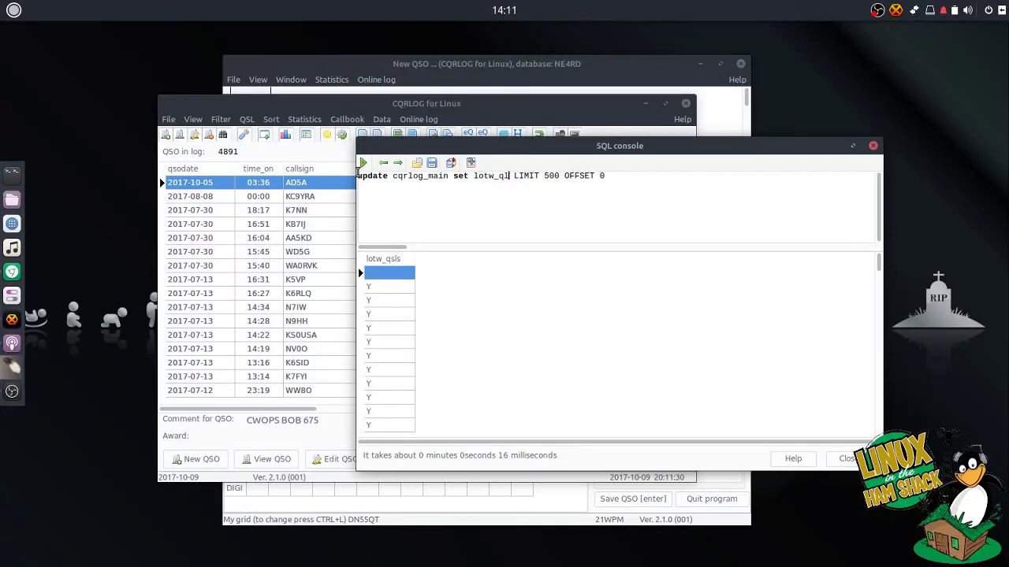
type("ls = '")
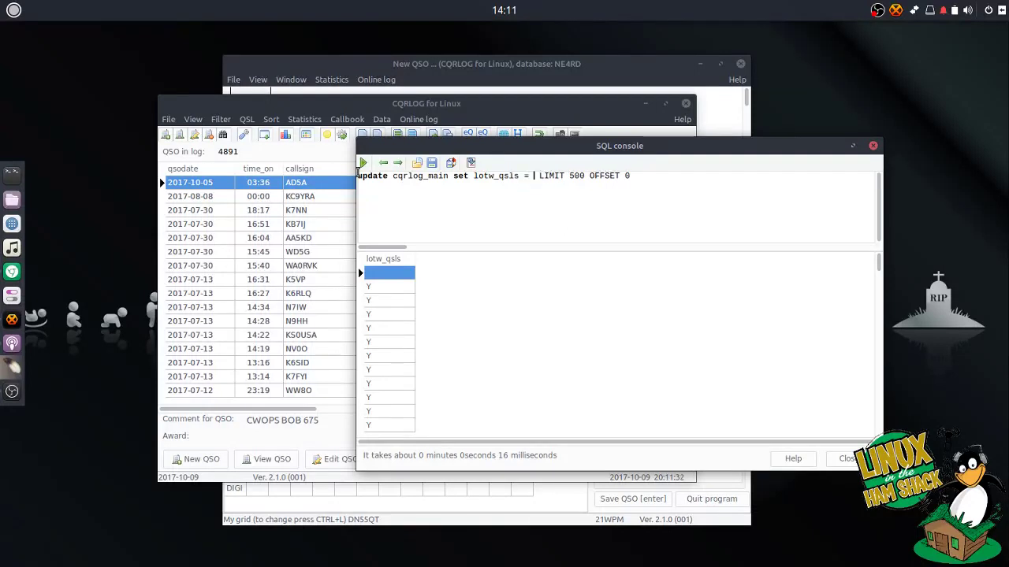
type("Y'")
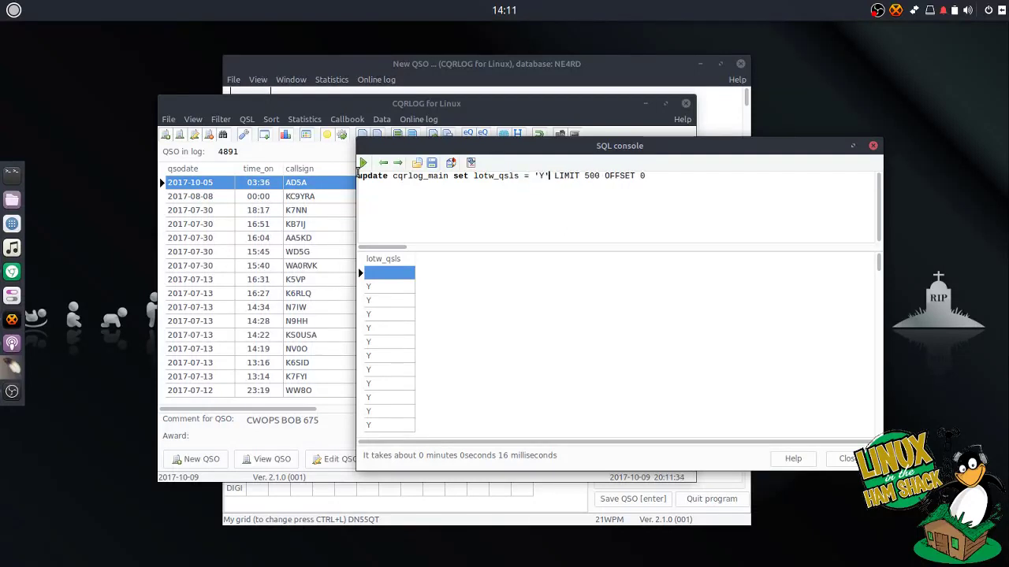
key("shift+End")
key("Delete")
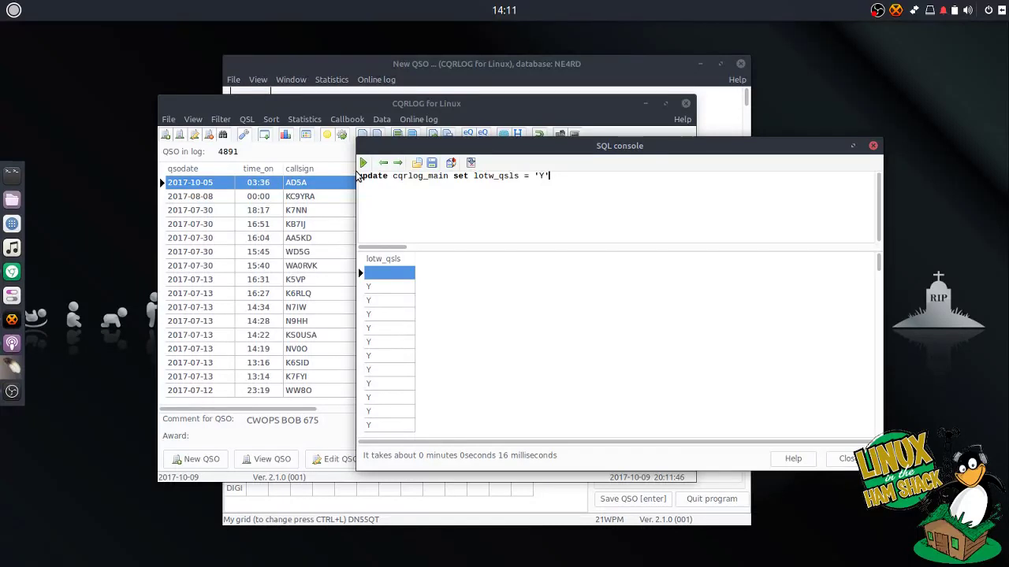
Undo the update statement edits back to the lotw_qsls select query
key("ctrl+z")
key("ctrl+z")
key("ctrl+z")
key("ctrl+z")
key("ctrl+z")
key("ctrl+z")
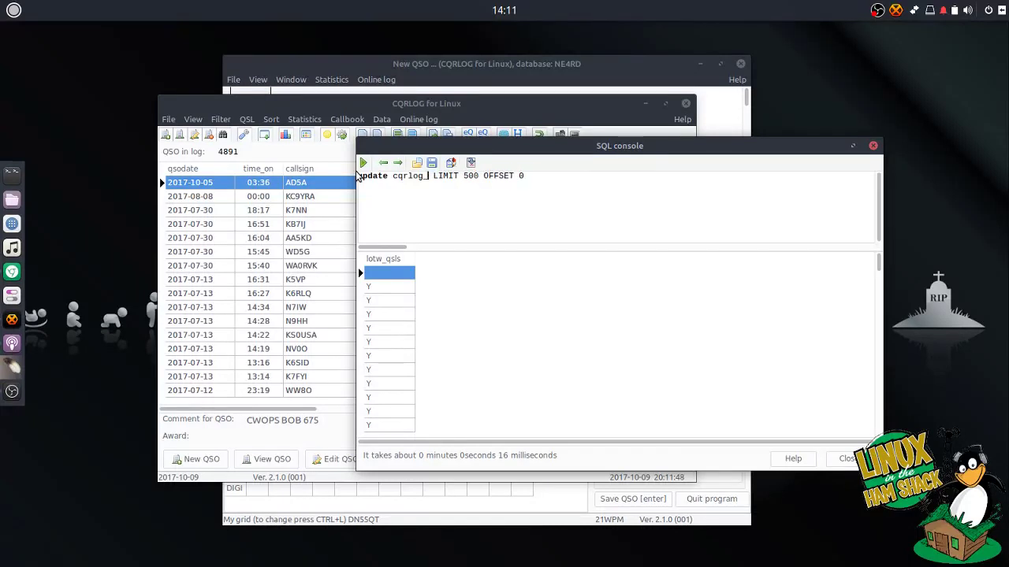
key("ctrl+z")
key("ctrl+z")
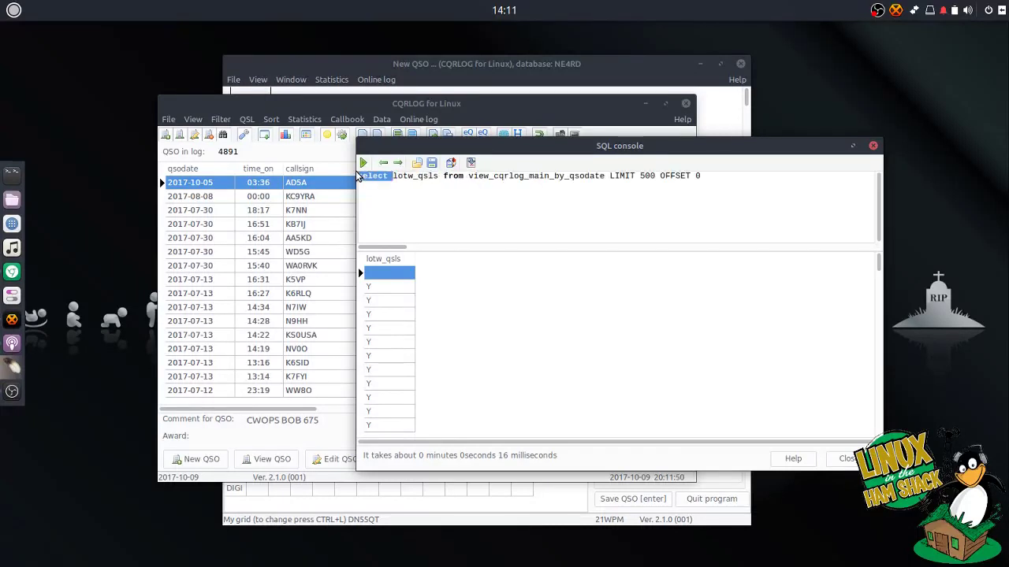
Change the query to "select * from view_cqrlog_main_by_qsodate LIMIT 500 OFFSET 0" and run it
double_click(415, 175)
type("*")
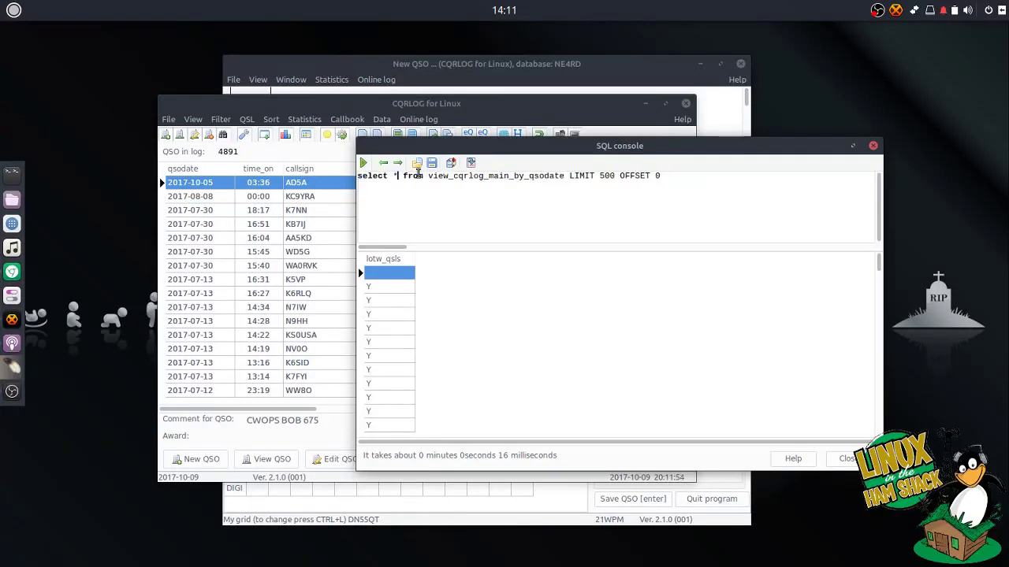
left_click(362, 162)
left_click(485, 356)
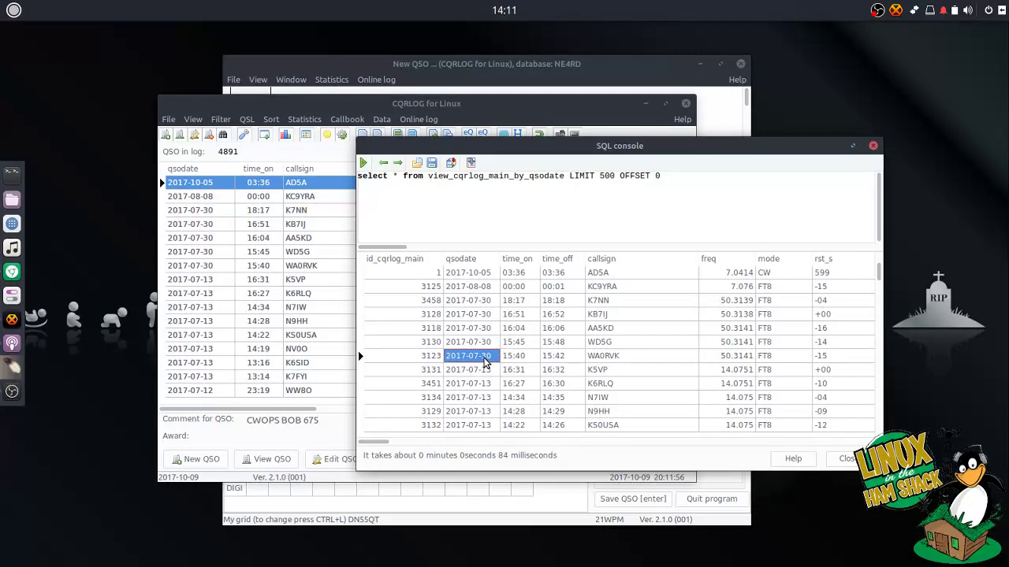
key("Right")
key("Right")
key("Right")
key("Right")
key("Right")
key("Right")
key("Right")
key("Right")
key("Right")
key("Right")
key("Right")
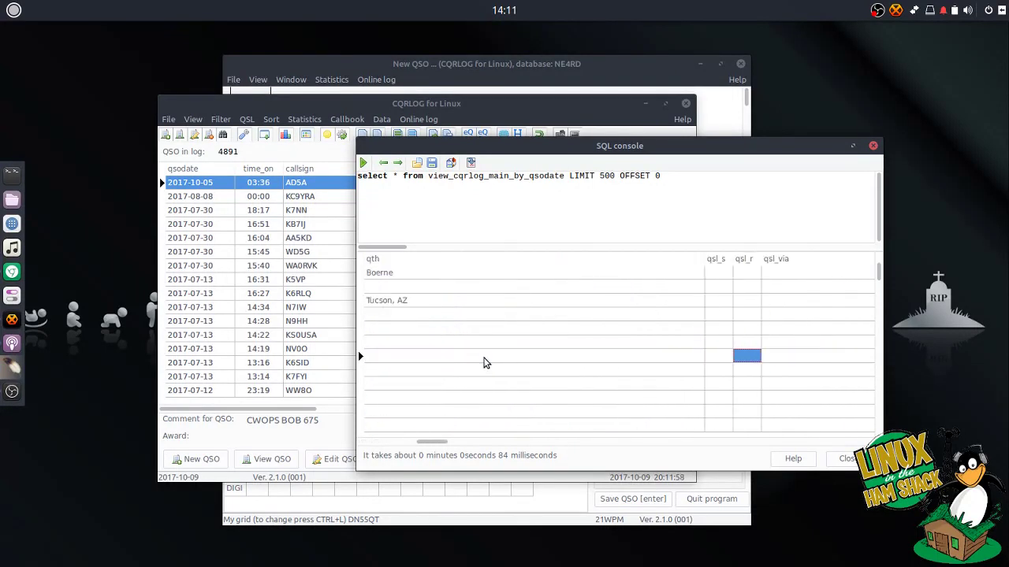
key("Right")
key("Right")
key("Right")
key("Right")
key("Right")
key("Right")
key("Right")
key("Right")
key("Right")
key("Right")
key("Right")
key("Right")
key("Right")
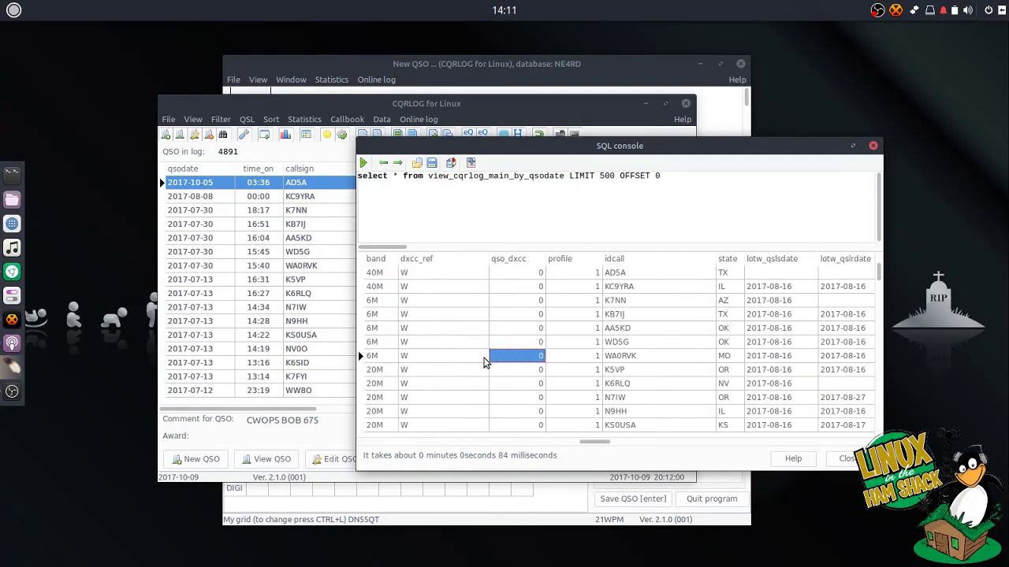
key("Right")
key("Right")
key("Right")
key("Right")
key("Right")
key("Right")
key("Right")
key("Right")
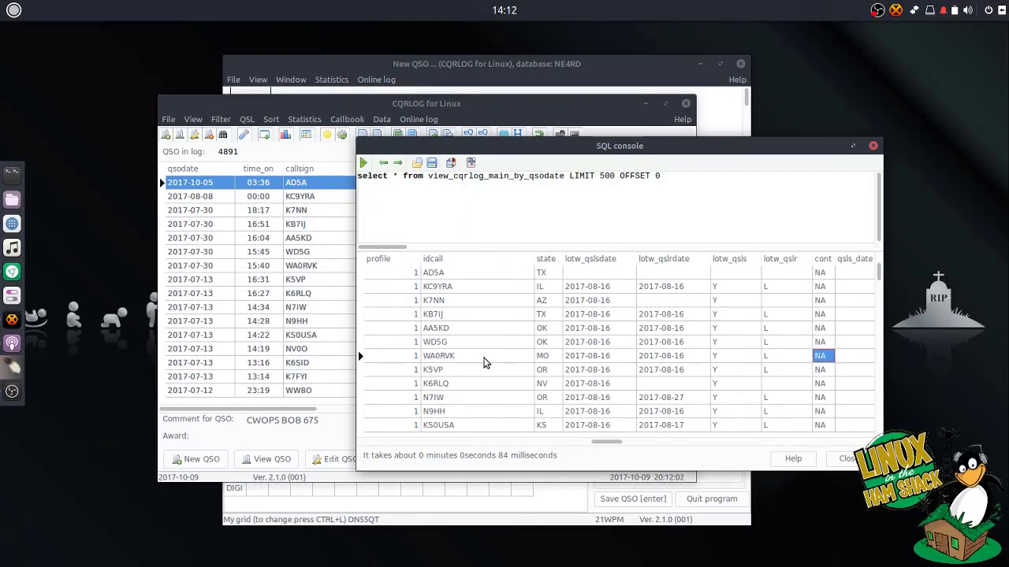
key("Left")
key("Right")
key("Left")
key("Left")
key("Left")
Examine the eQSL sent and received columns, from the selected QSO up to the first result row
key("Right")
key("Right")
key("Right")
key("Right")
key("Right")
key("Right")
key("Right")
key("Right")
key("Right")
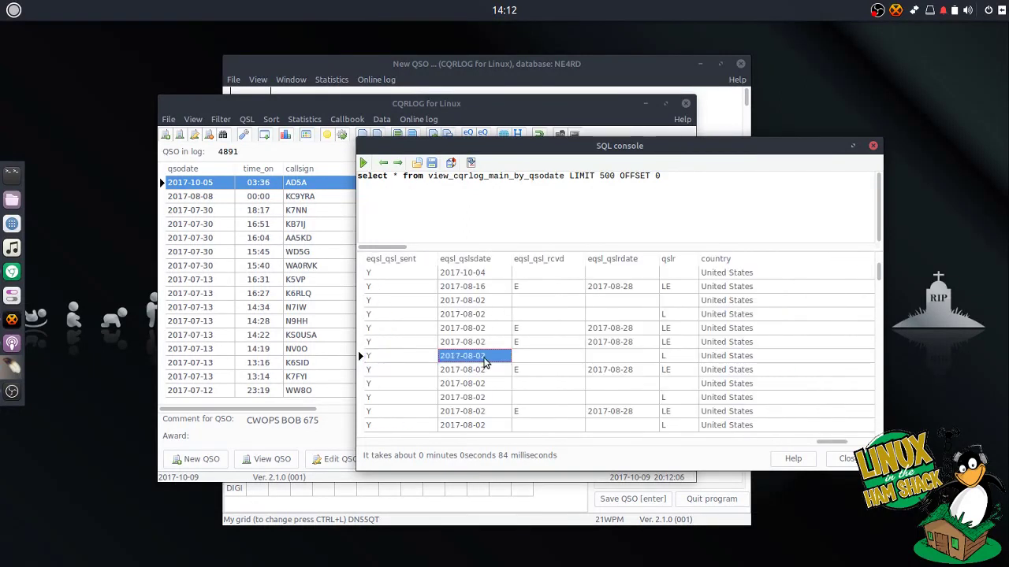
key("Left")
key("Left")
key("Left")
key("Right")
key("Up")
key("Up")
key("Up")
key("Up")
key("Down")
key("Up")
key("Up")
key("Up")
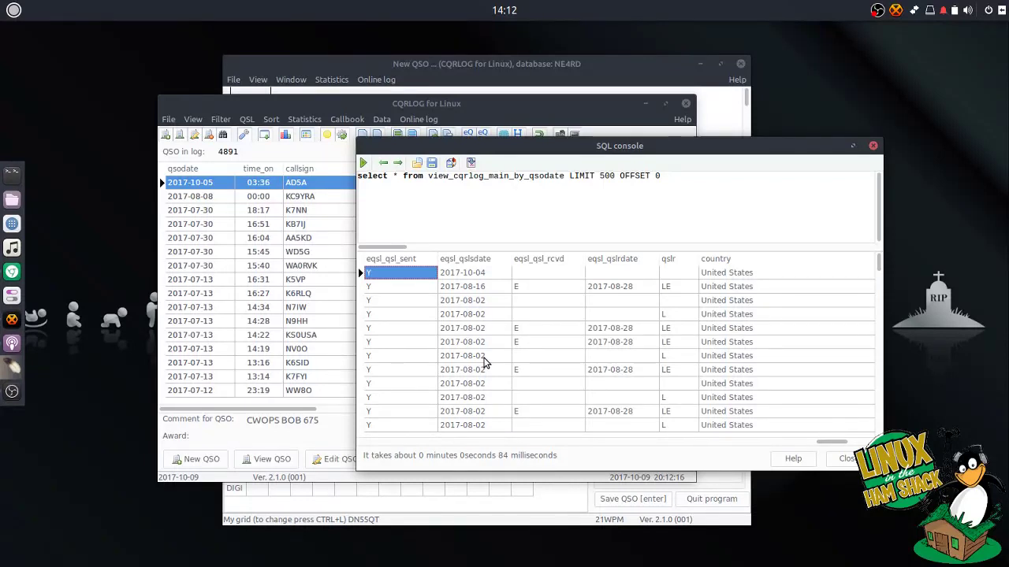
Close the SQL console and reposition the QSO list window
left_click(846, 461)
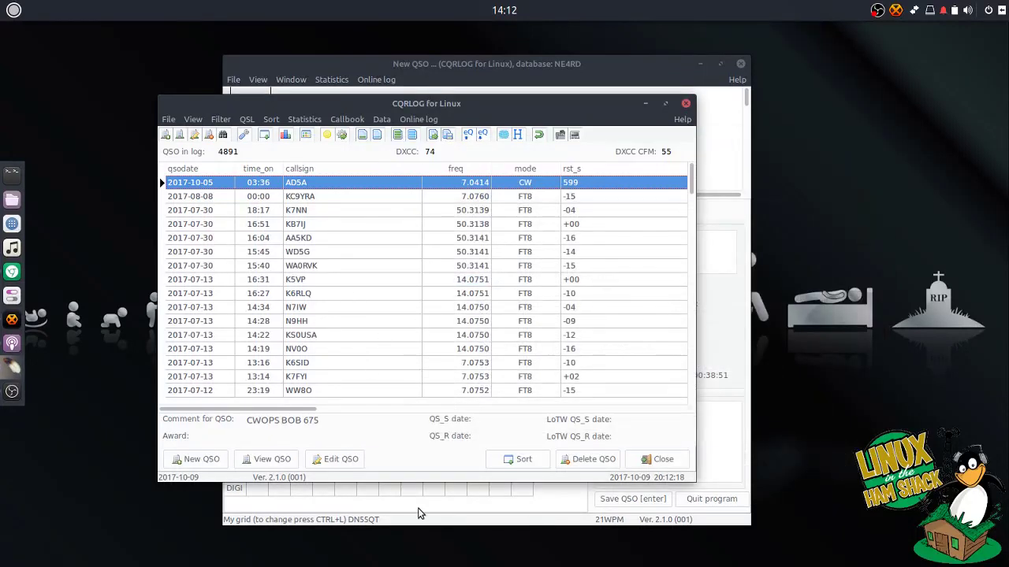
left_click_drag(529, 100, 600, 91)
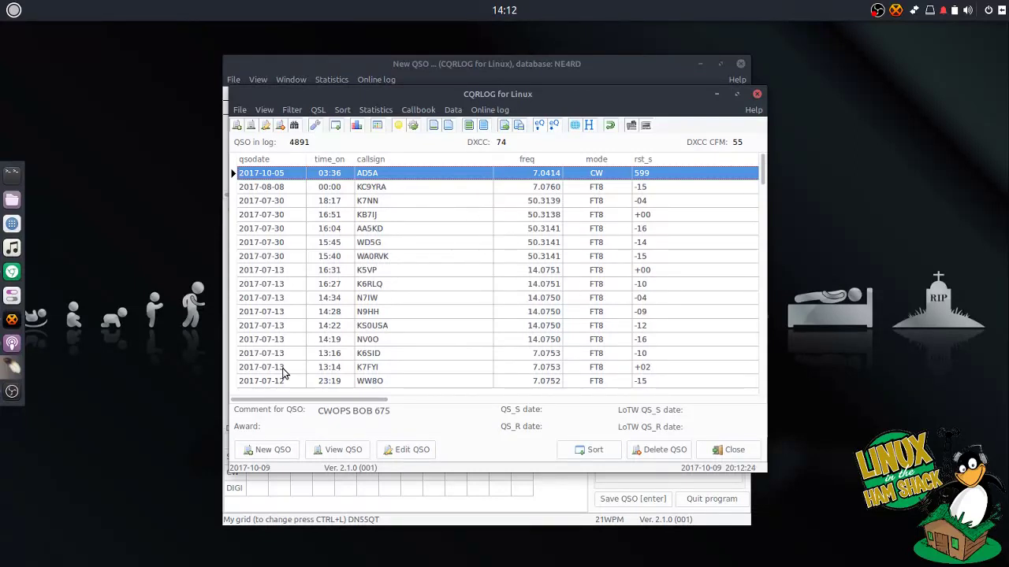
Look through the installed applications in the Hamradio category of the desktop's application launcher
left_click(13, 9)
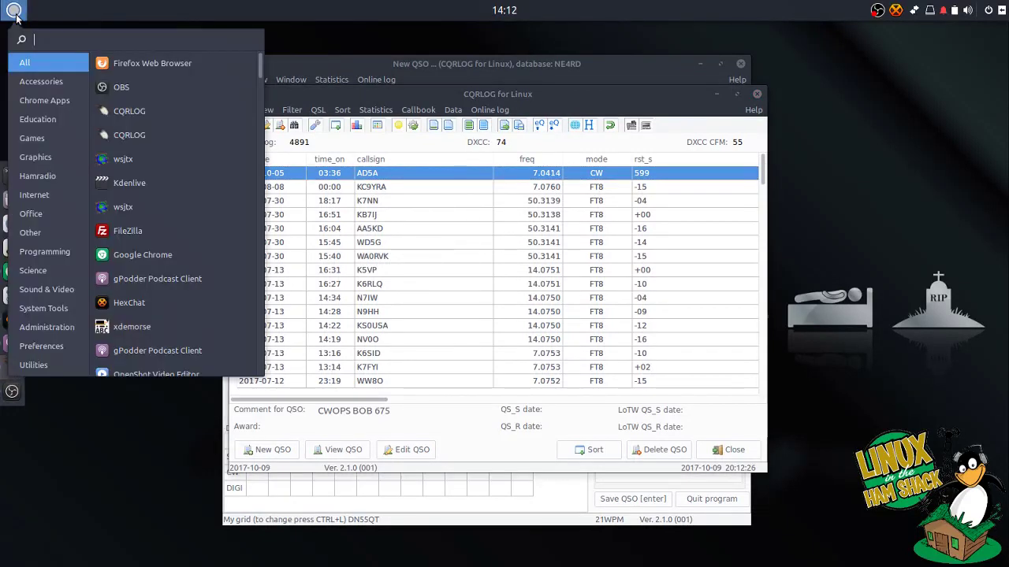
left_click(37, 176)
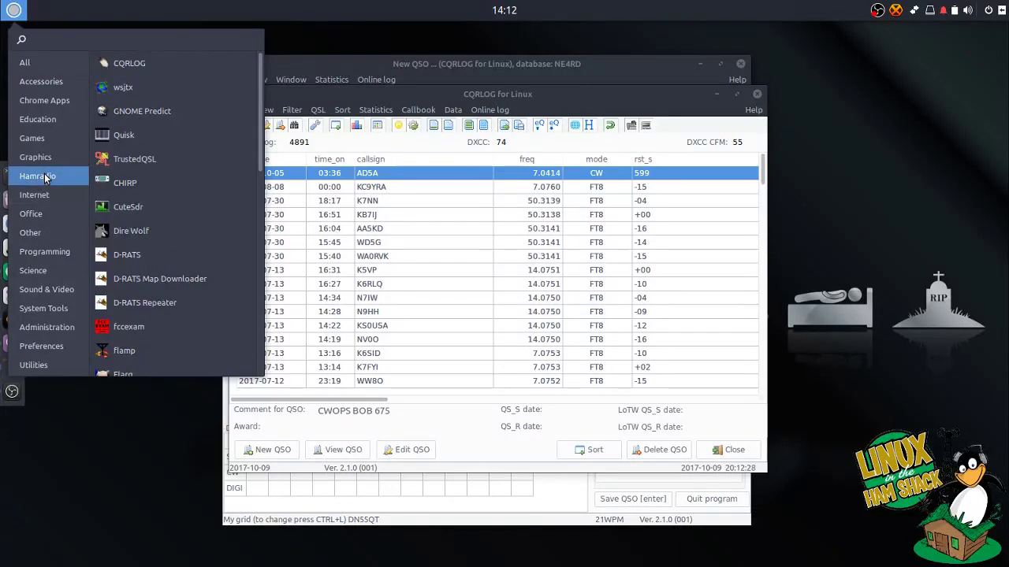
scroll(175, 268, "down", 10)
scroll(172, 286, "down", 2)
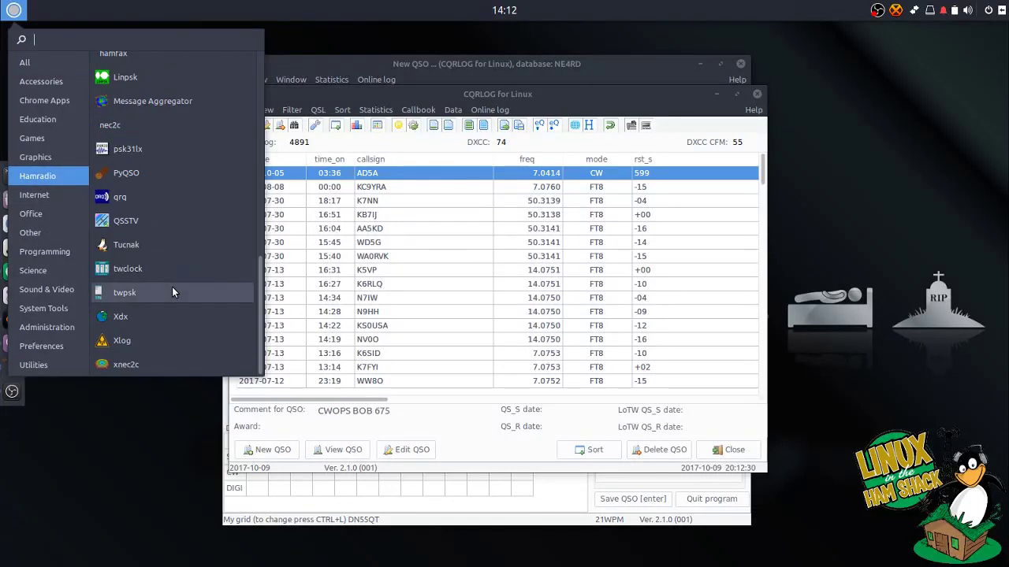
scroll(142, 197, "up", 3)
scroll(146, 221, "up", 5)
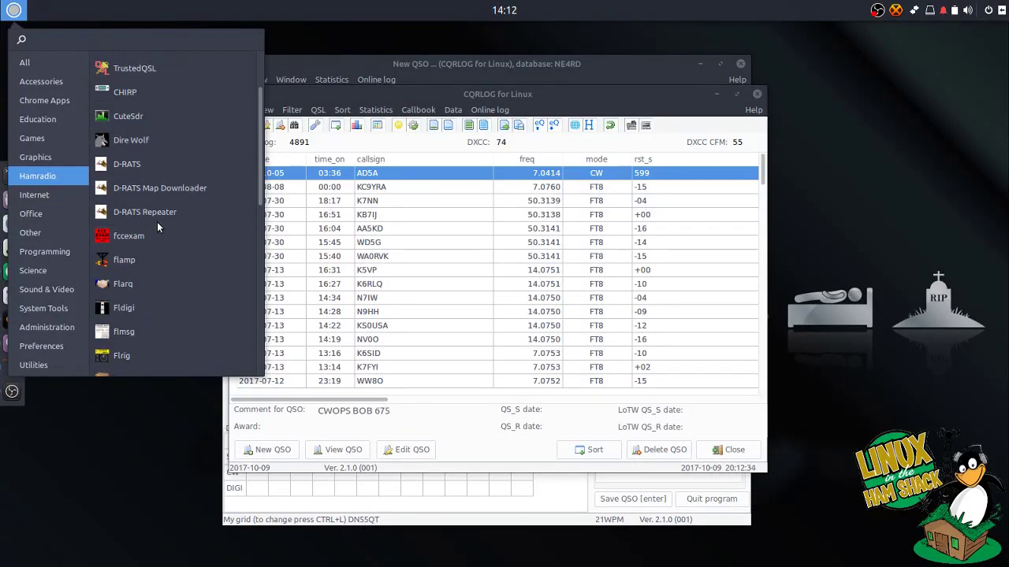
scroll(157, 223, "down", 4)
scroll(138, 318, "down", 3)
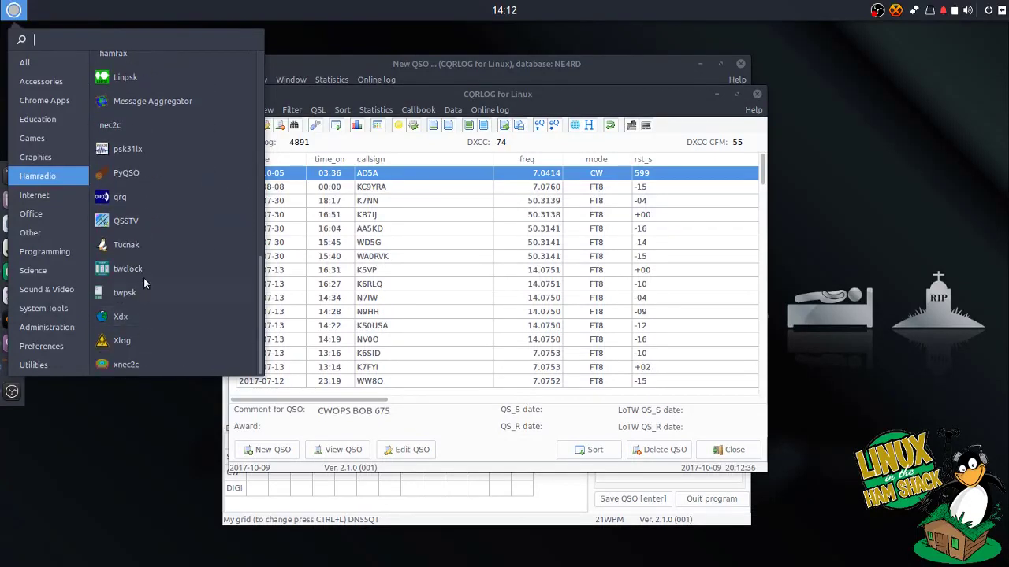
Search the installed applications for "trus" and launch TrustedQSL
type("tr")
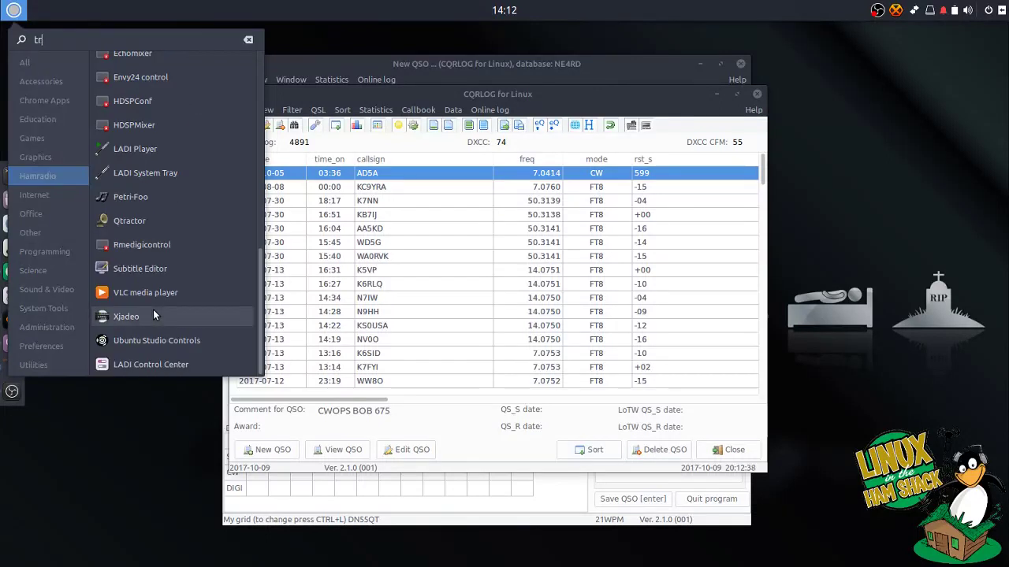
type("us")
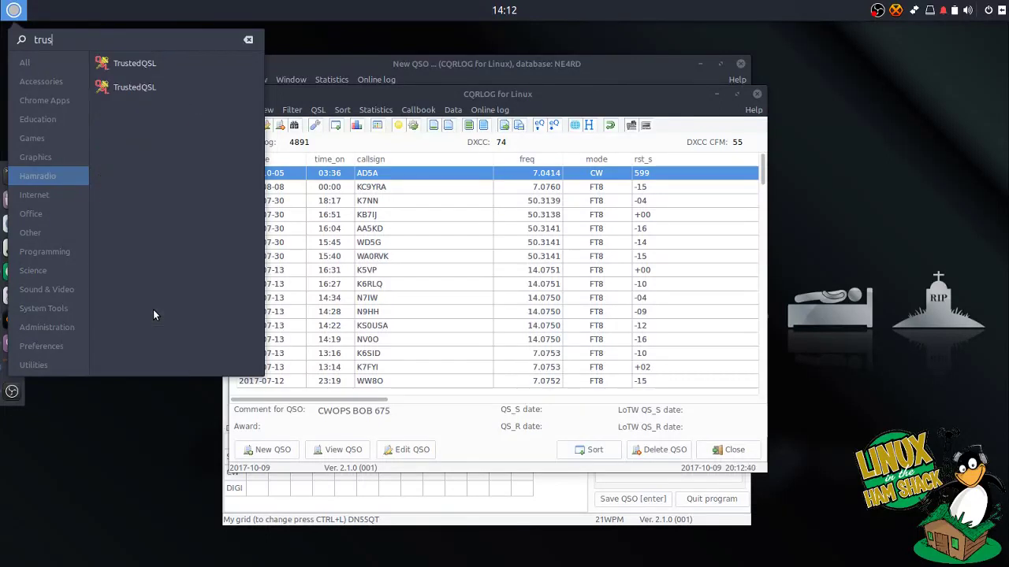
left_click(146, 63)
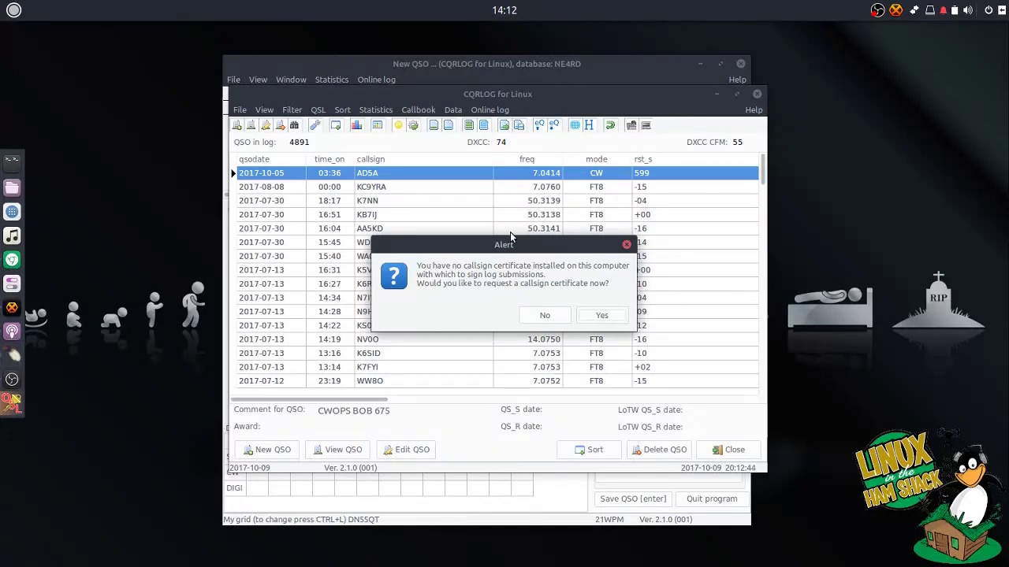
Decline requesting a callsign certificate and dismiss the TQSL update notice
left_click_drag(511, 246, 506, 229)
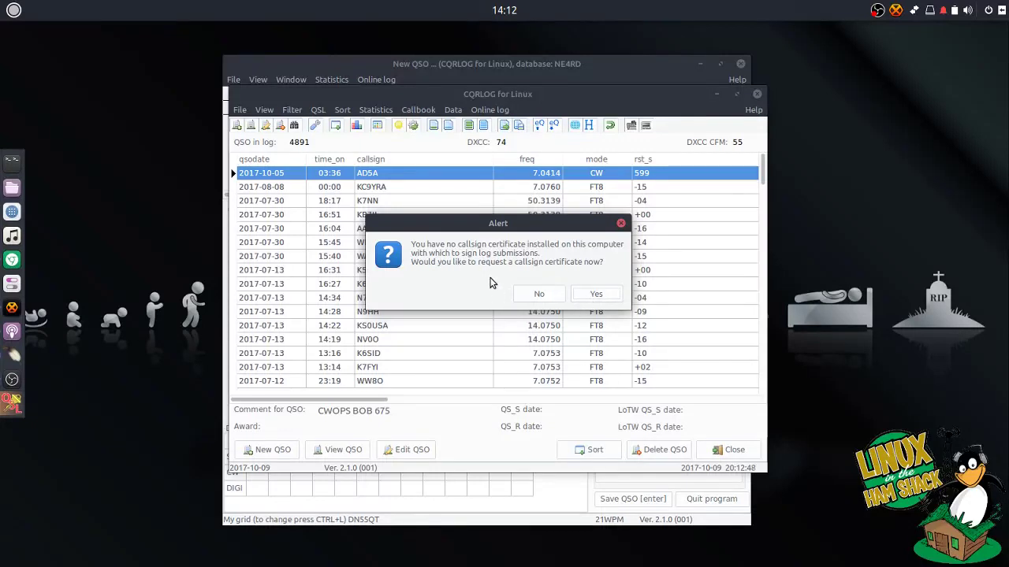
left_click(538, 294)
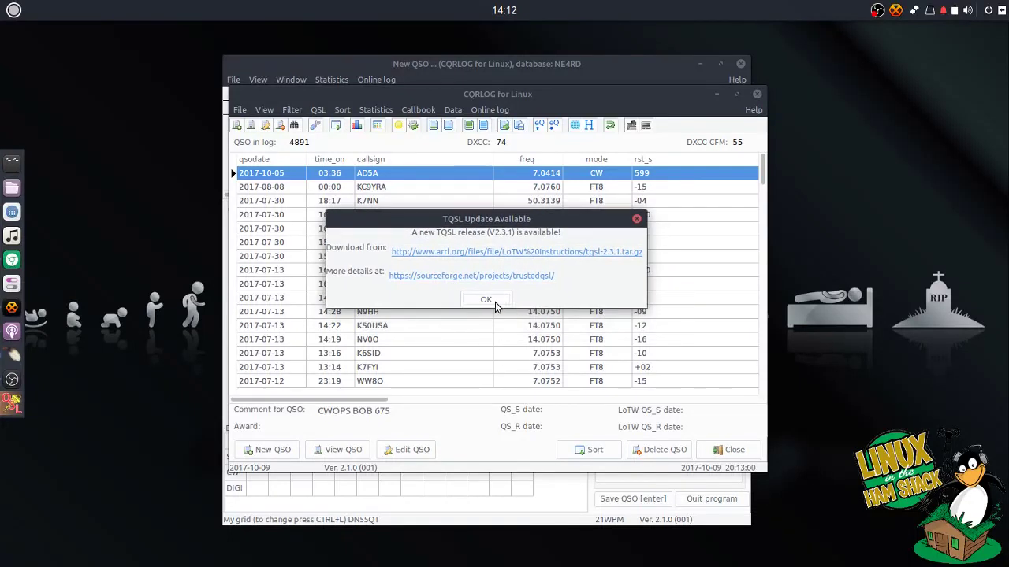
left_click(494, 300)
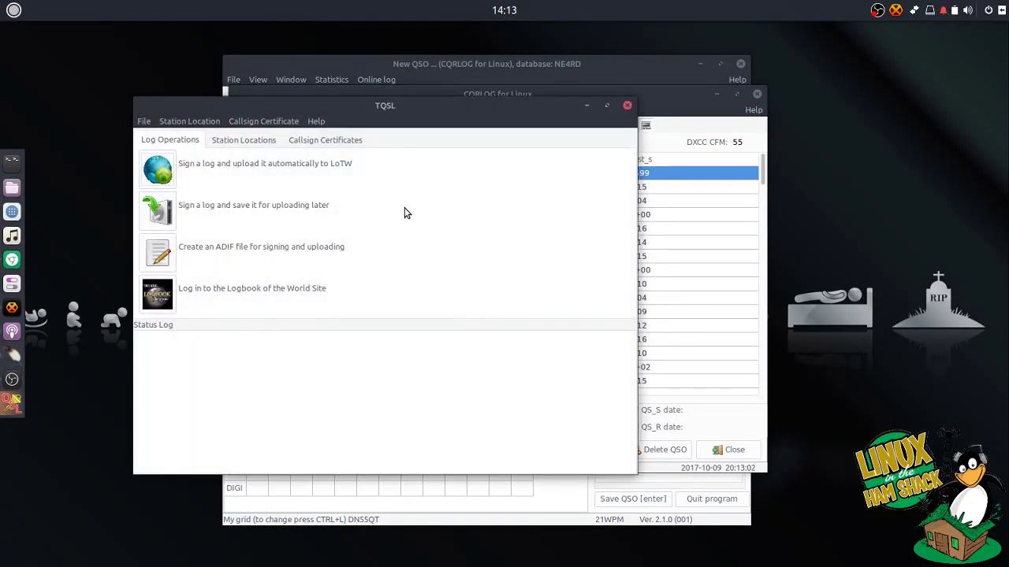
Reposition the TQSL window, view the program's About information and close it
left_click_drag(411, 108, 479, 105)
left_click(386, 124)
mouse_move(353, 126)
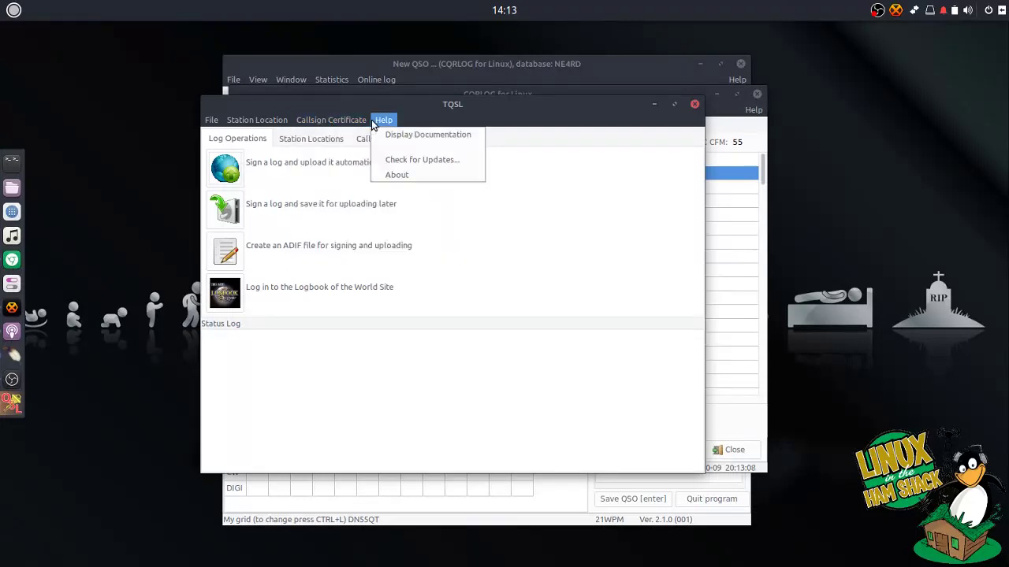
left_click(431, 115)
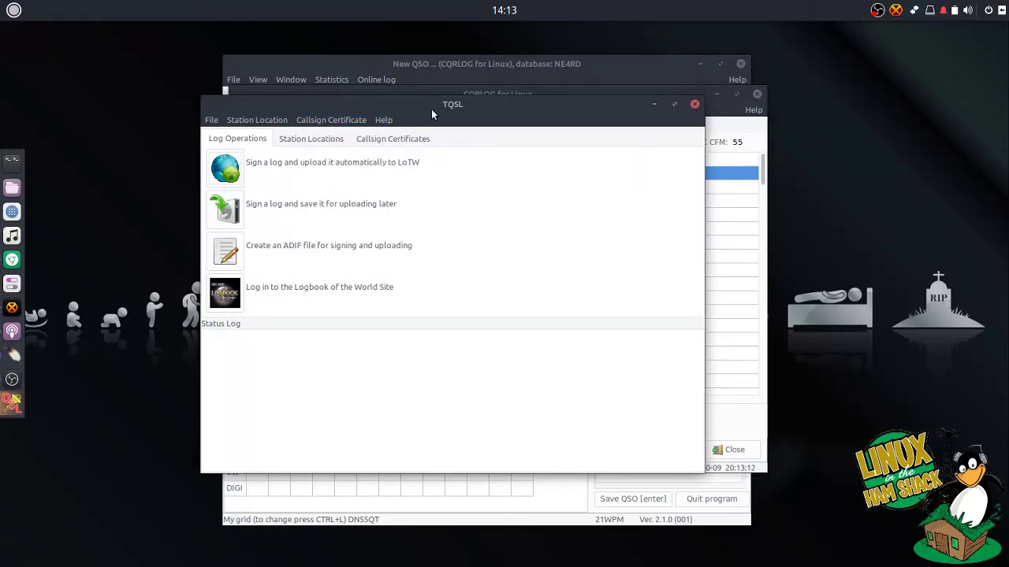
left_click_drag(431, 109, 422, 117)
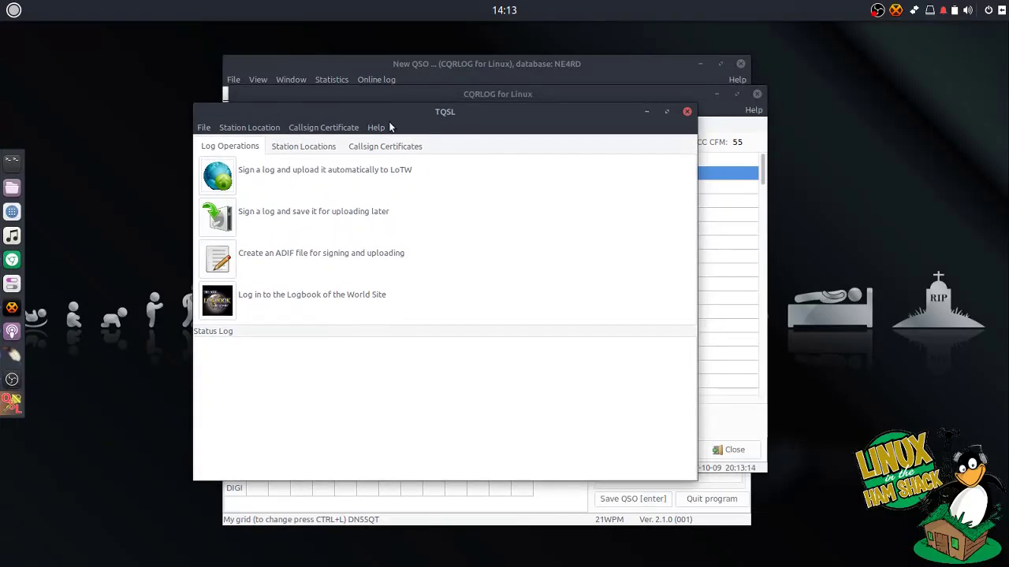
left_click(379, 127)
left_click(397, 182)
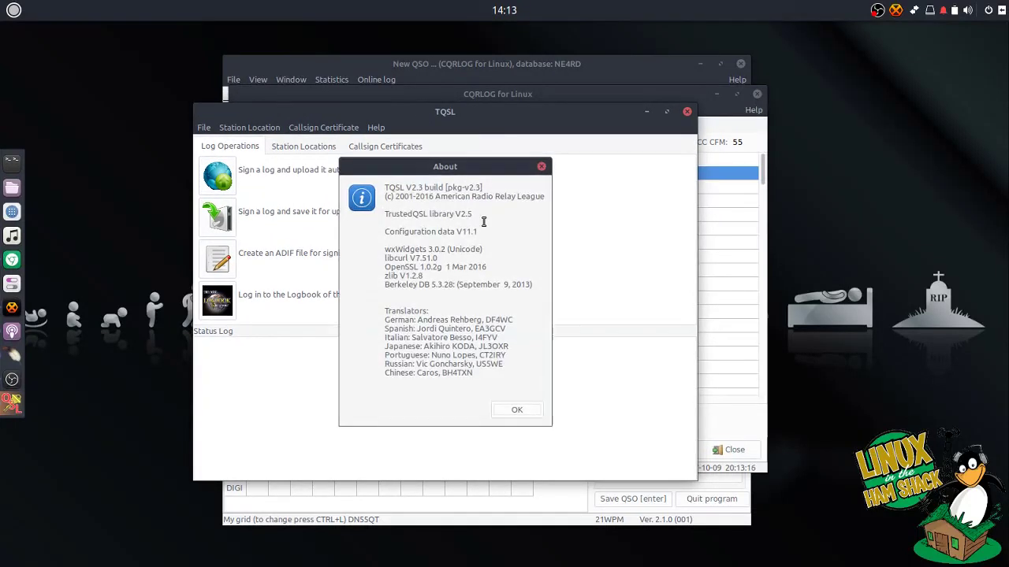
left_click(540, 167)
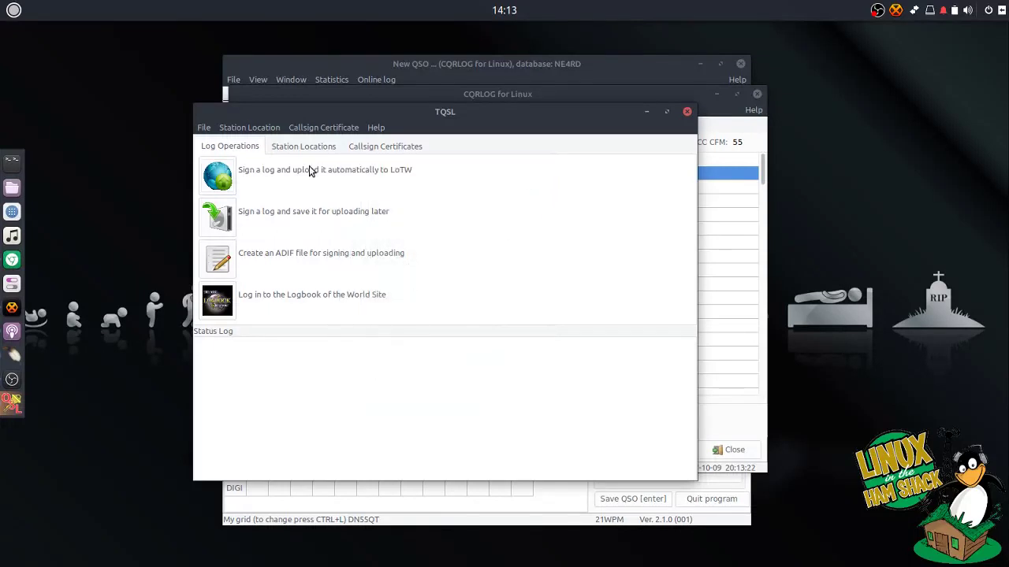
Check for TQSL updates and dismiss the resulting notice
left_click(201, 129)
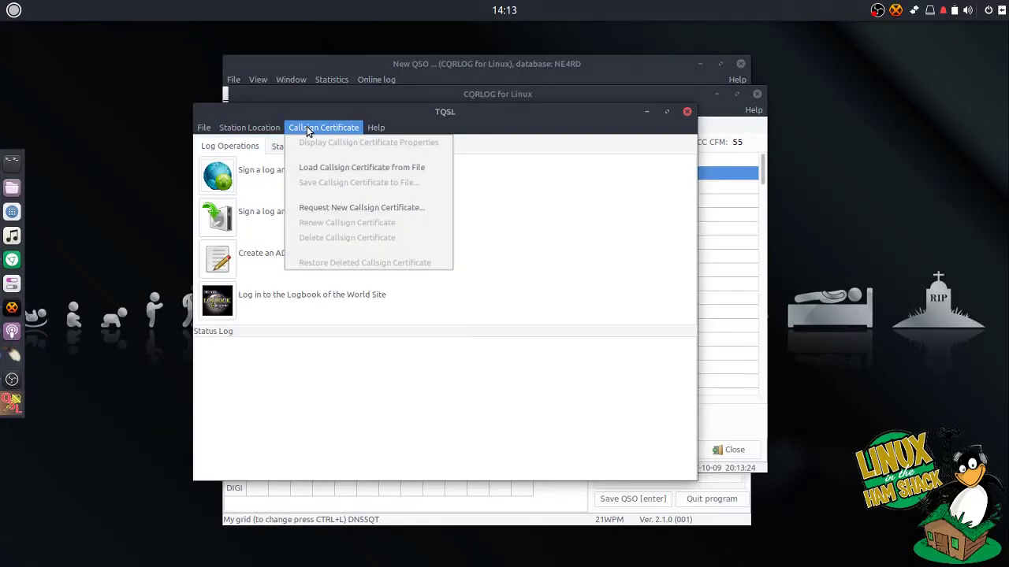
mouse_move(376, 128)
left_click(386, 169)
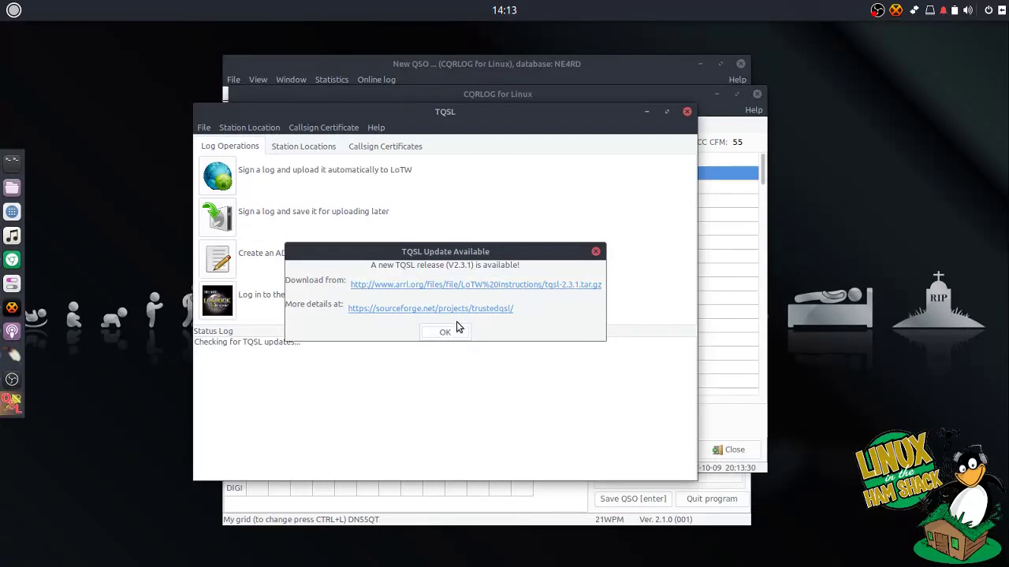
left_click(455, 330)
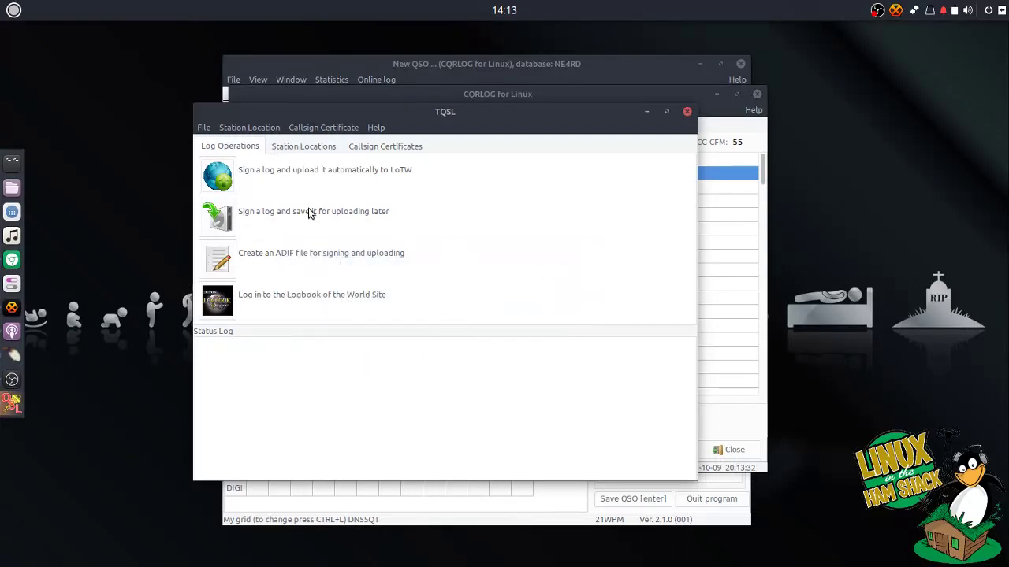
left_click(276, 130)
mouse_move(311, 132)
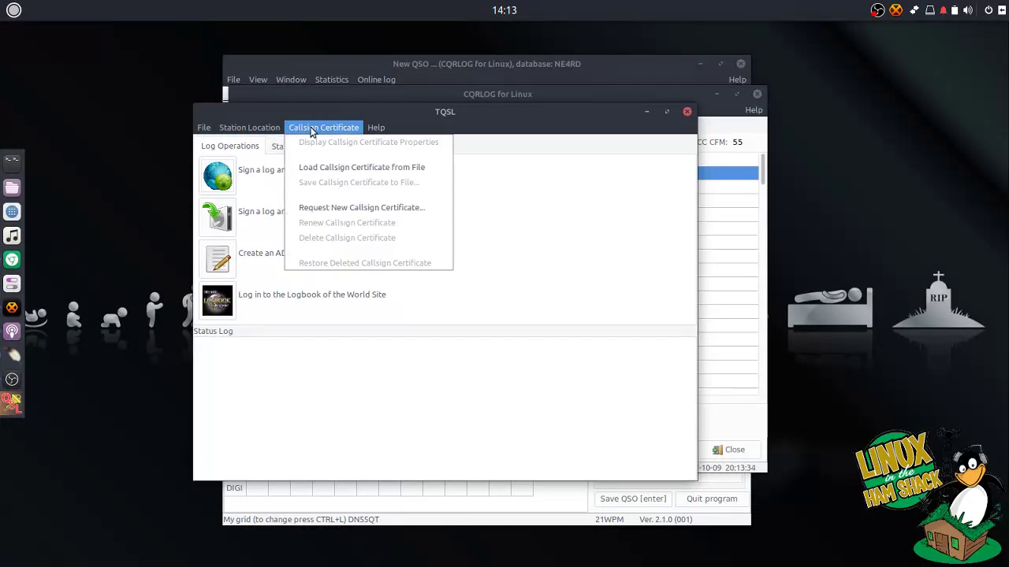
mouse_move(253, 136)
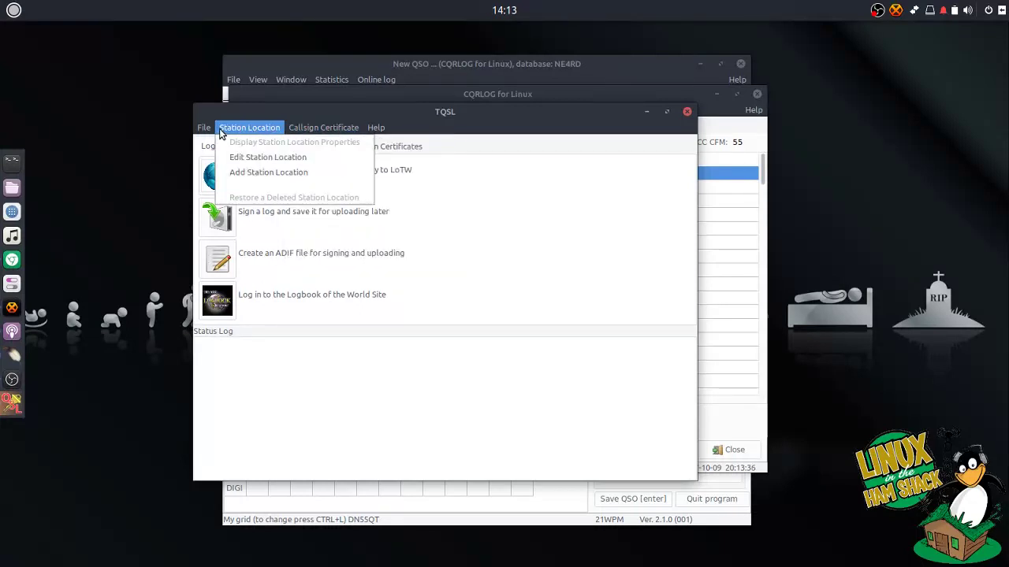
mouse_move(202, 134)
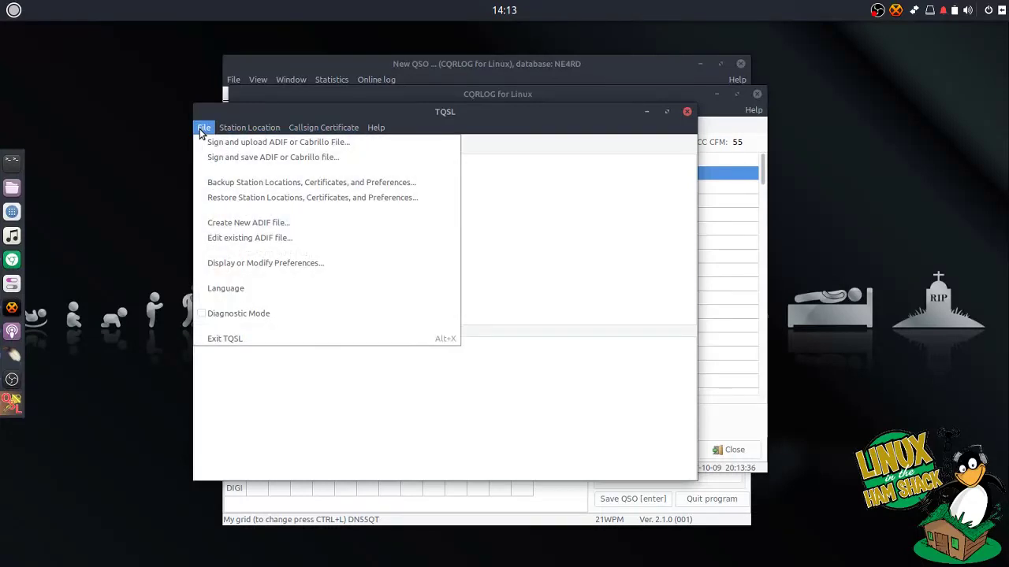
left_click(415, 129)
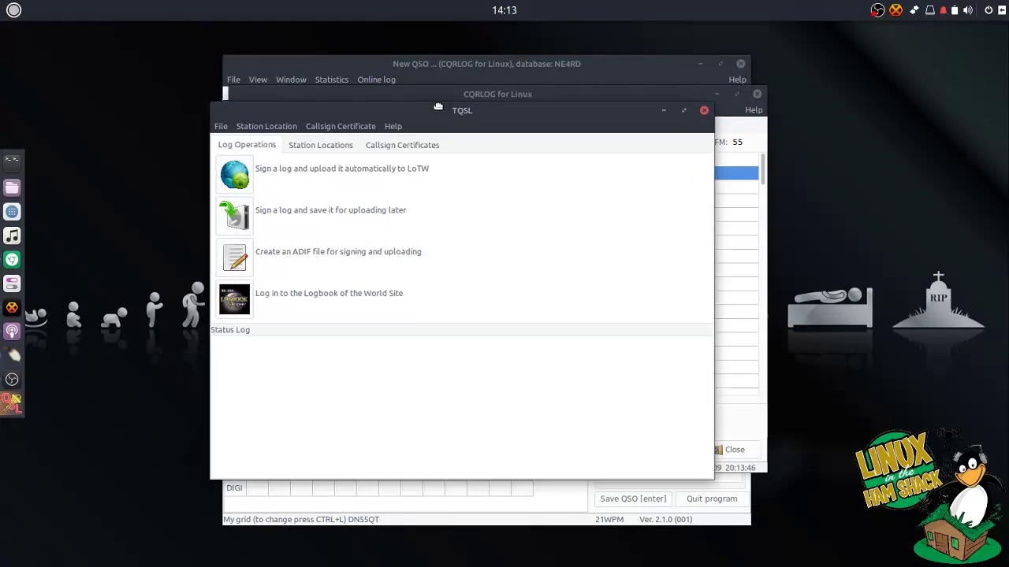
Restore the station locations, certificates and preferences from the backup file tqslconfig.tbk in the Downloads folder
left_click(276, 126)
mouse_move(236, 130)
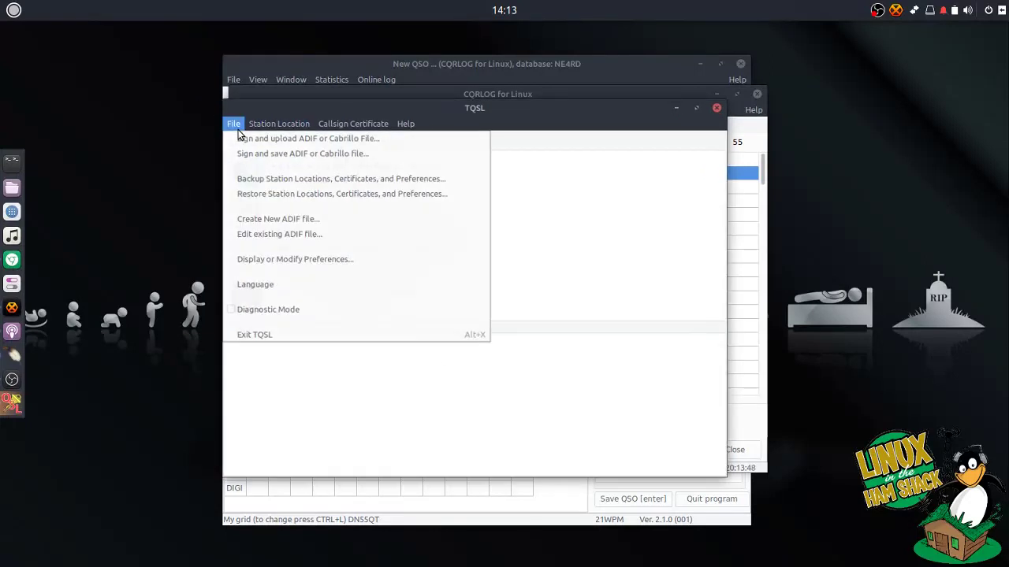
left_click(290, 194)
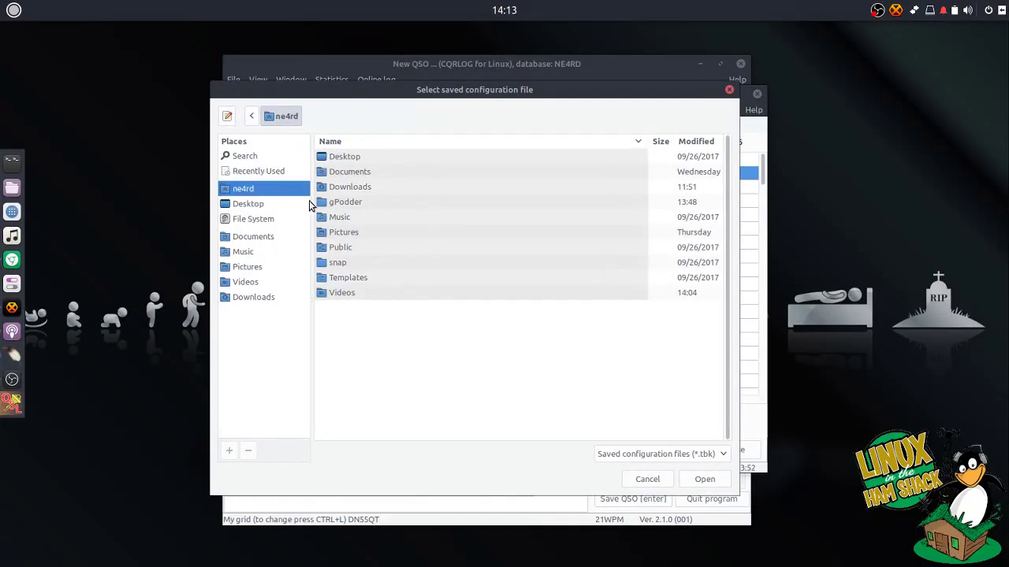
left_click_drag(399, 86, 423, 71)
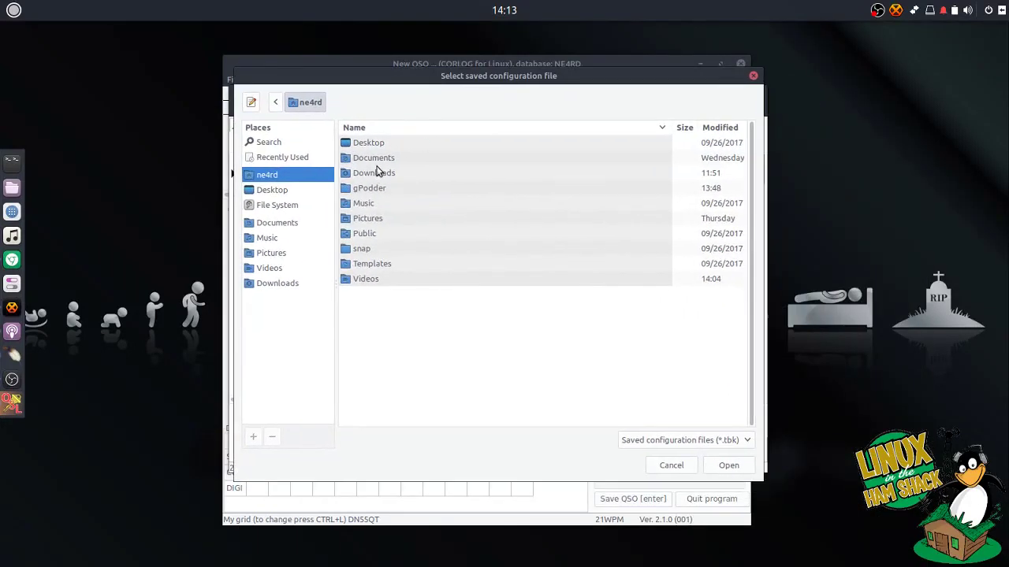
double_click(375, 172)
scroll(443, 314, "down", 5)
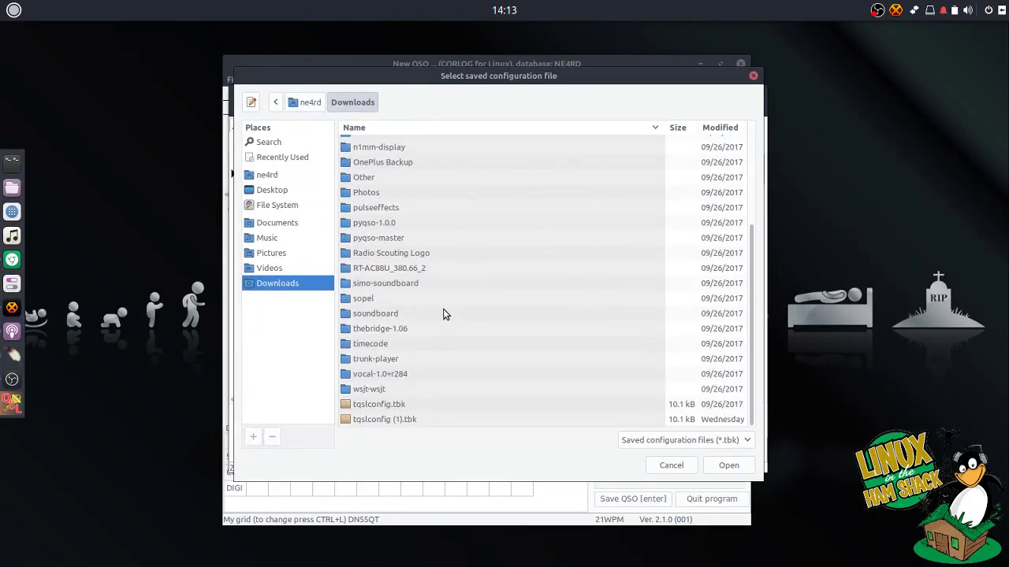
left_click(398, 409)
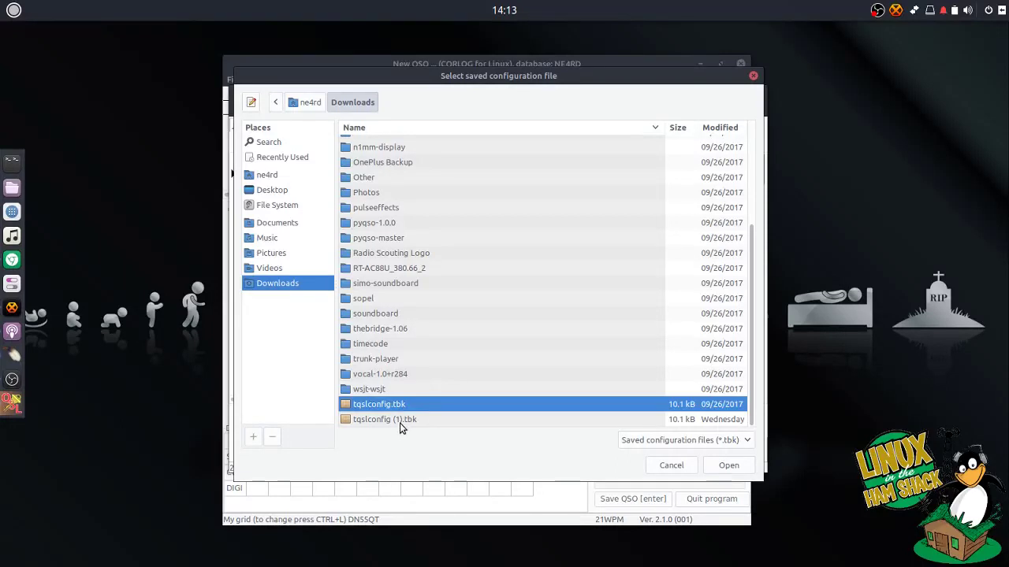
left_click(729, 465)
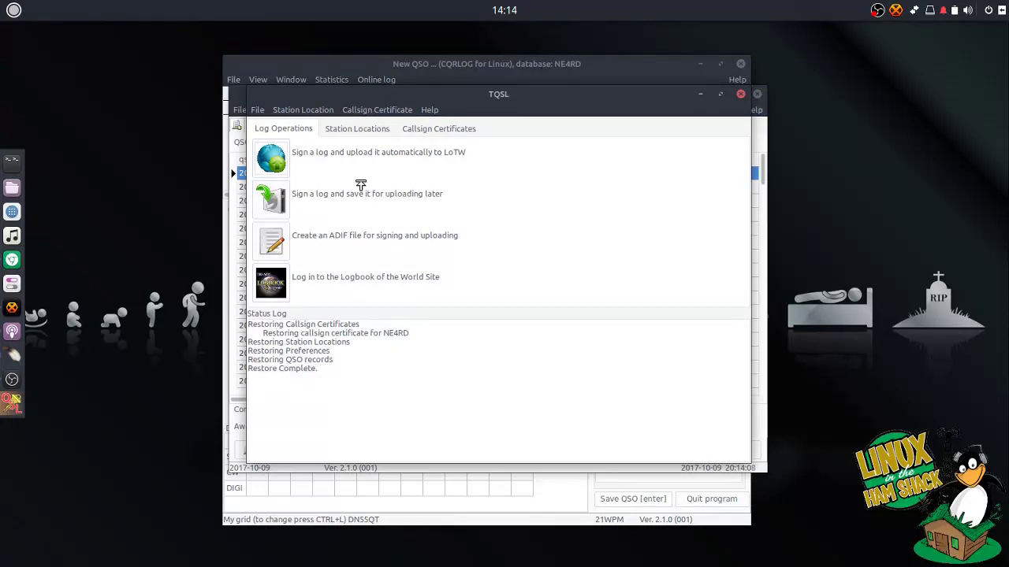
Review the restored Home QTH station location and the callsign certificate in TQSL
left_click_drag(504, 95, 456, 80)
left_click(308, 117)
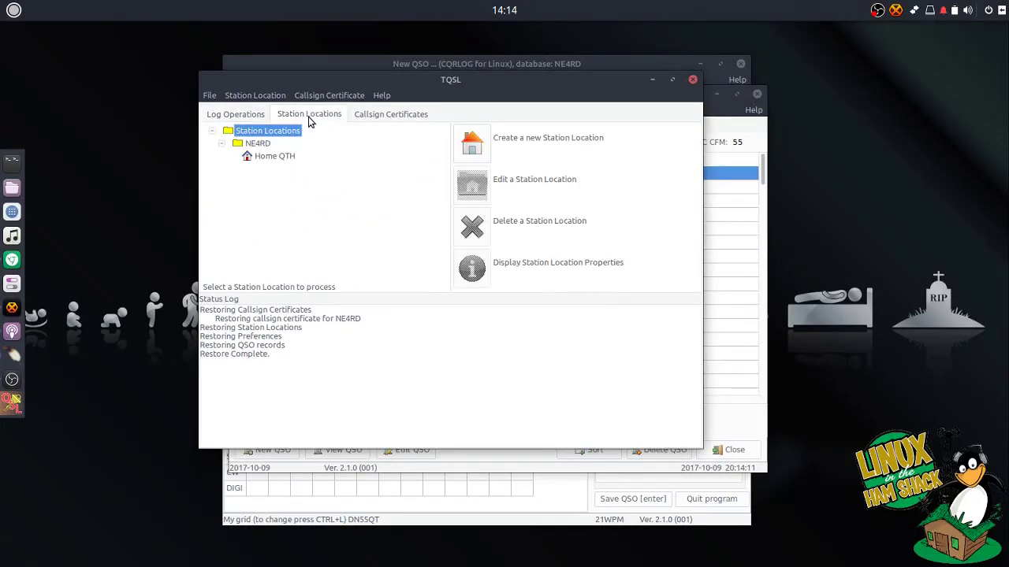
left_click(264, 155)
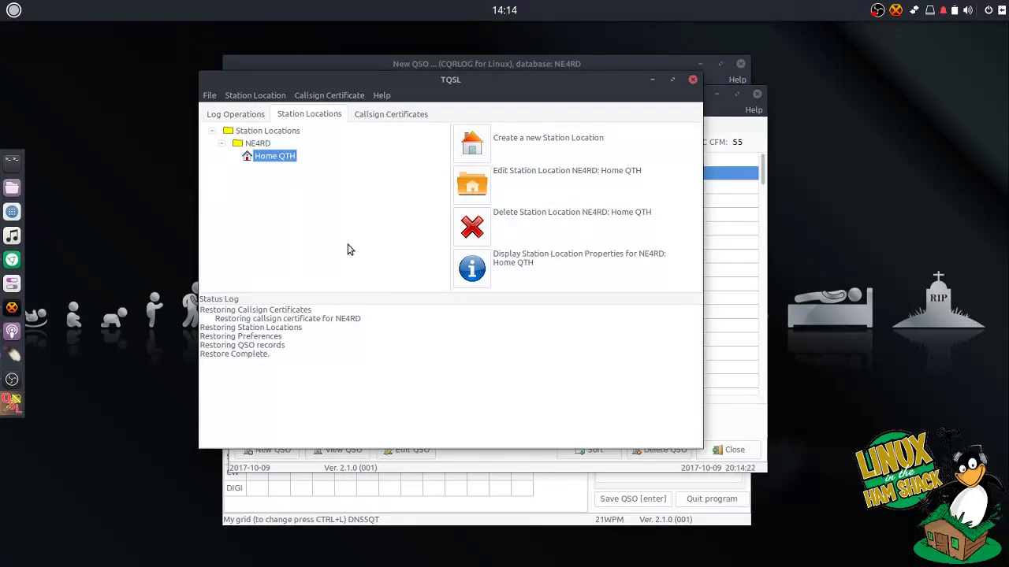
left_click(391, 118)
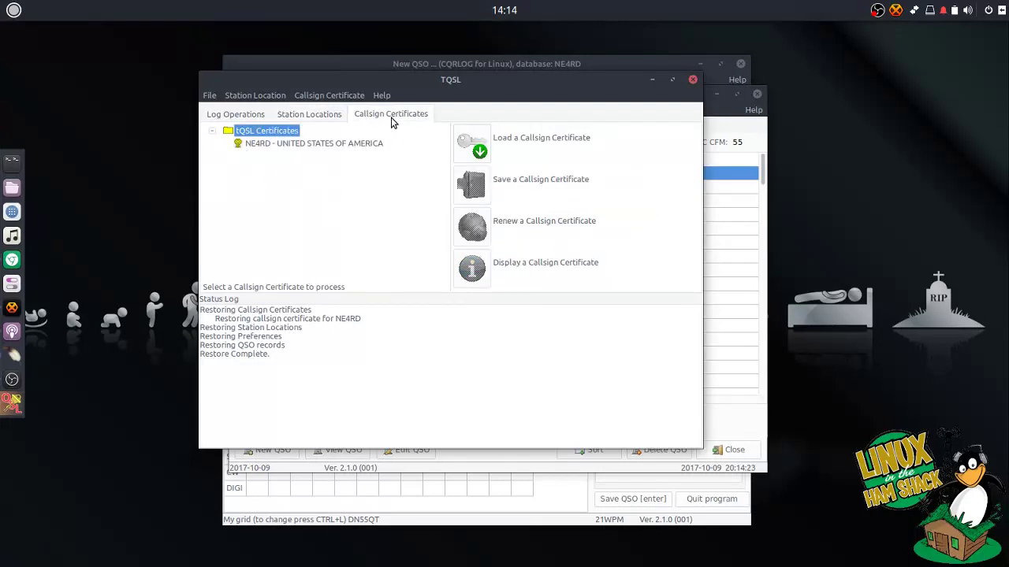
left_click(323, 117)
left_click(251, 116)
left_click(312, 117)
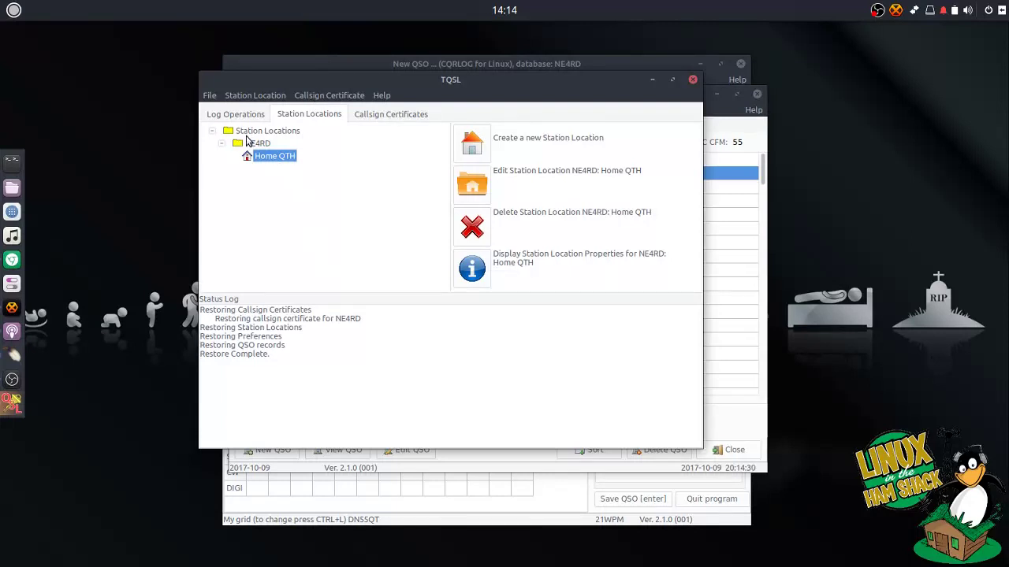
View the save dialog for backing up station locations, certificates and preferences, and cancel it
left_click(210, 96)
left_click(228, 150)
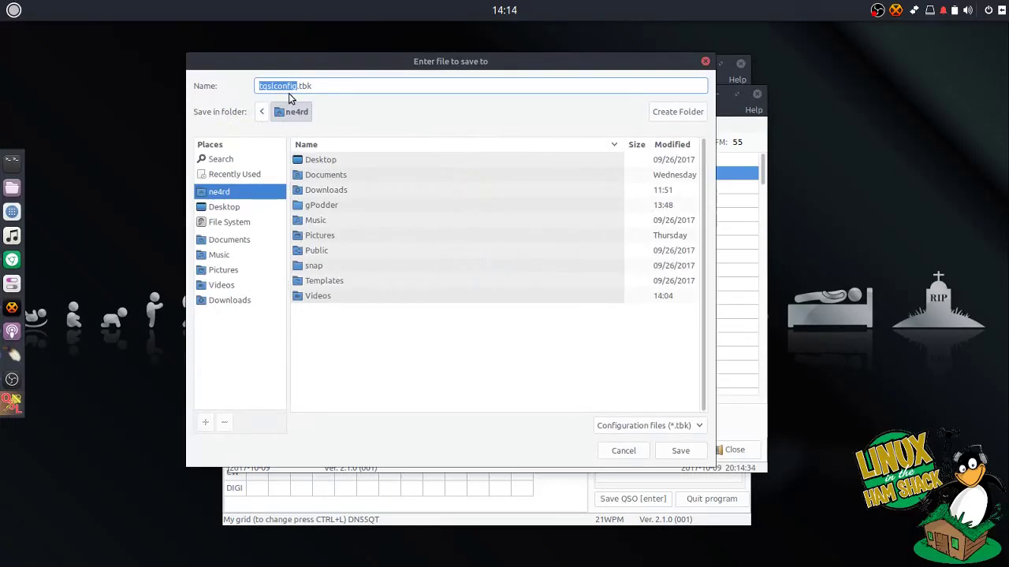
left_click(622, 451)
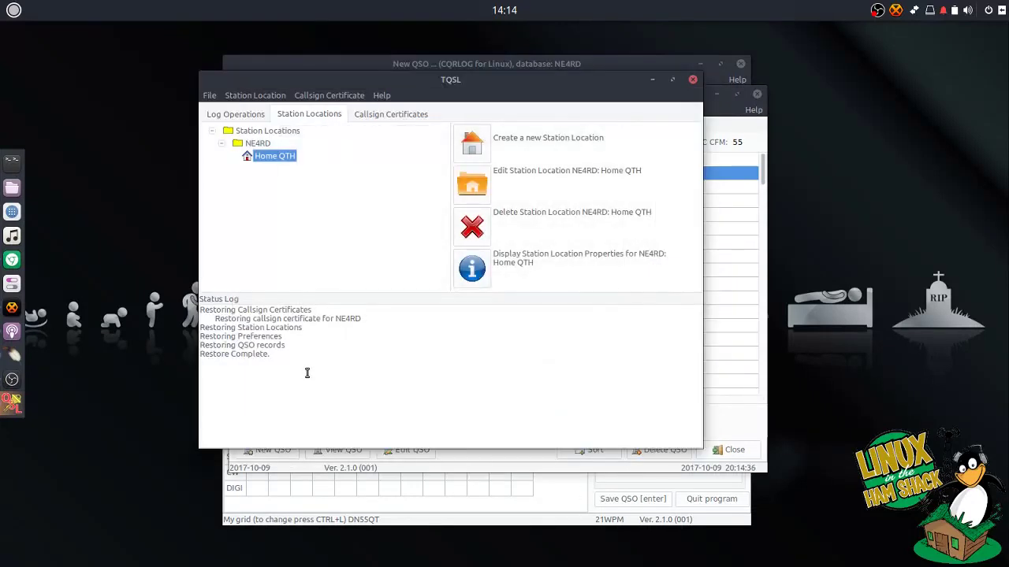
Exit TQSL and return to the CQRLOG log window
left_click(250, 98)
mouse_move(211, 96)
left_click(229, 307)
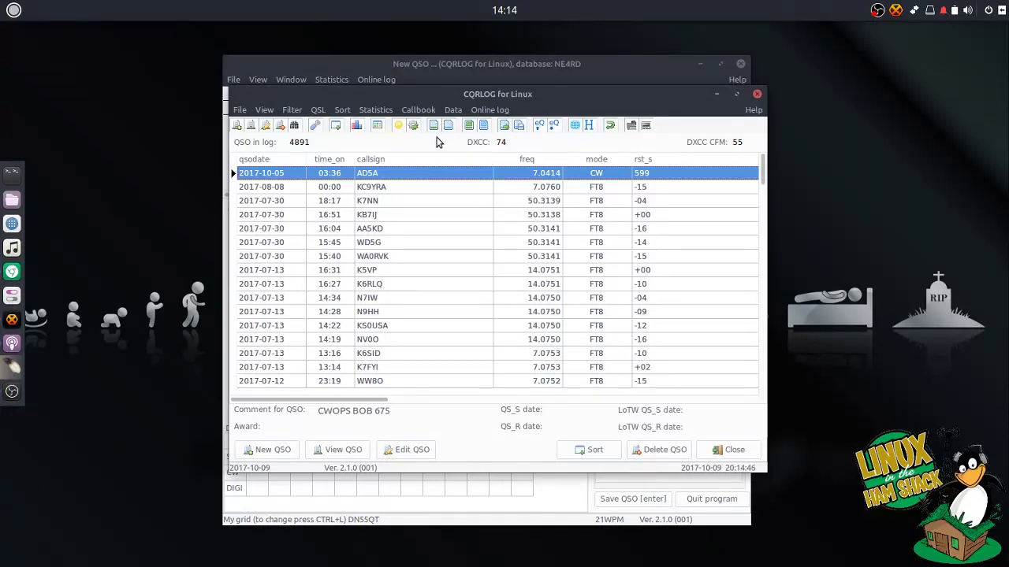
Open the LoTW export and examine the station location name in the tqsl command line arguments
left_click(506, 127)
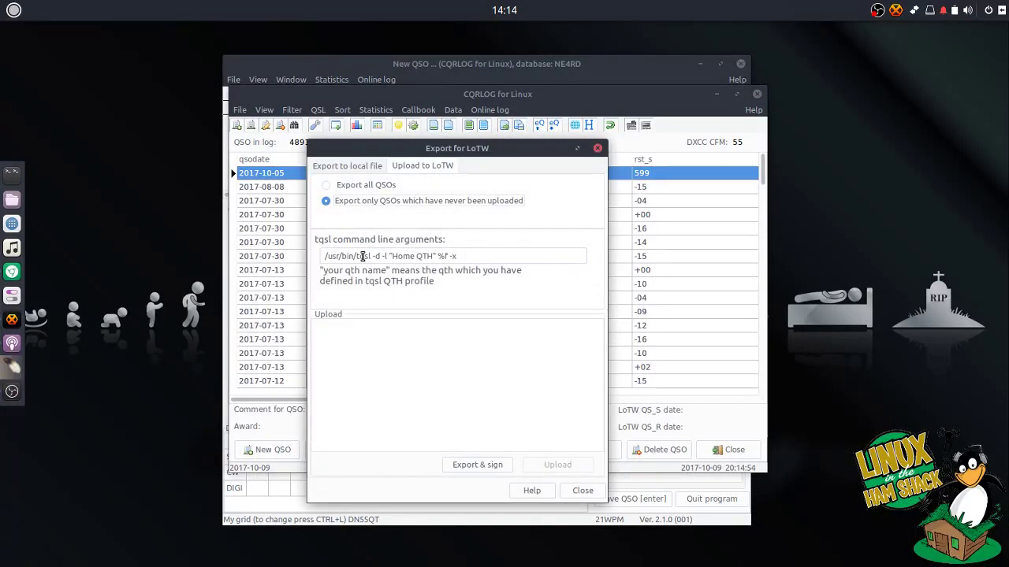
left_click(435, 257)
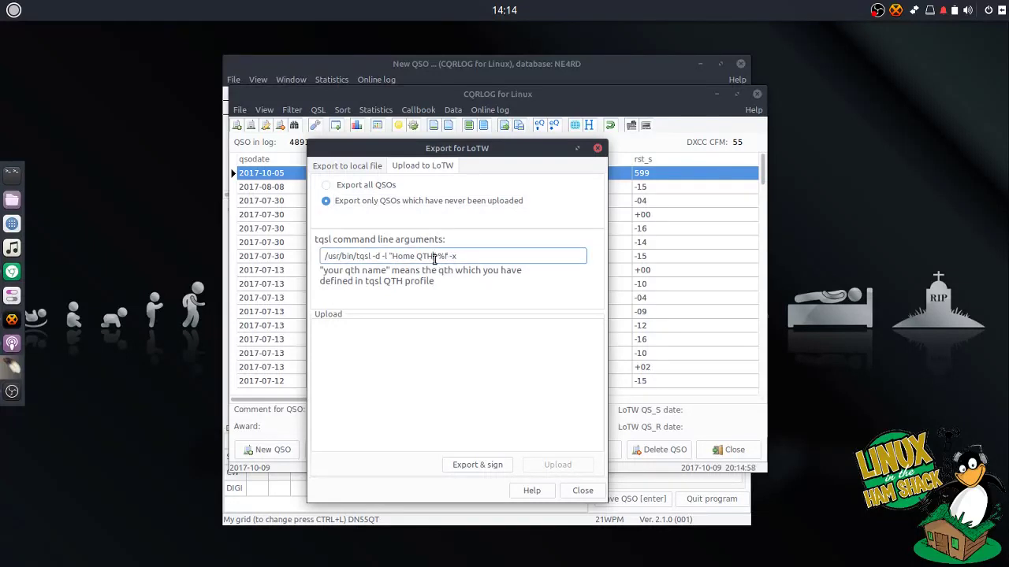
left_click_drag(434, 258, 392, 258)
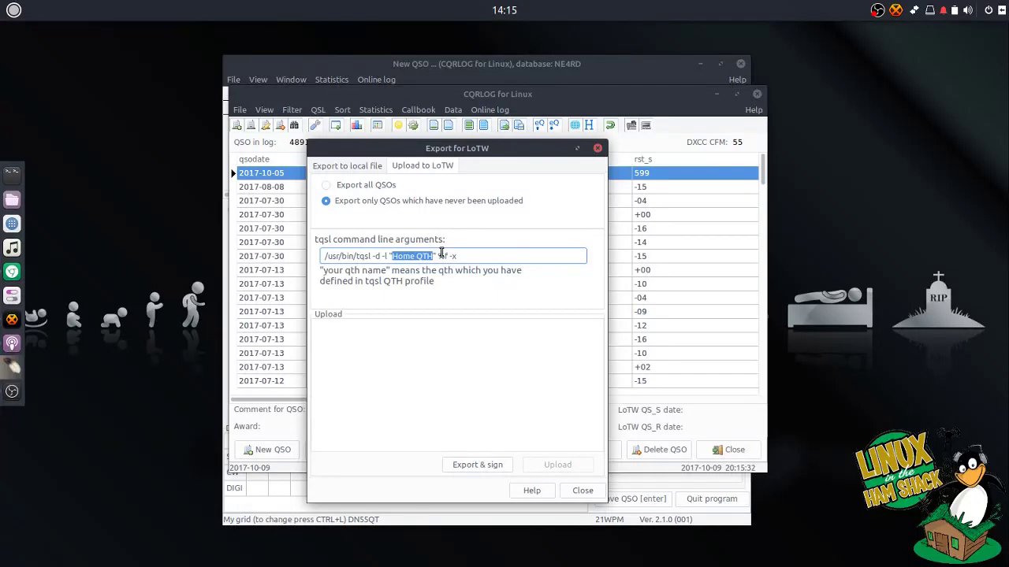
left_click(477, 259)
left_click_drag(489, 150, 455, 150)
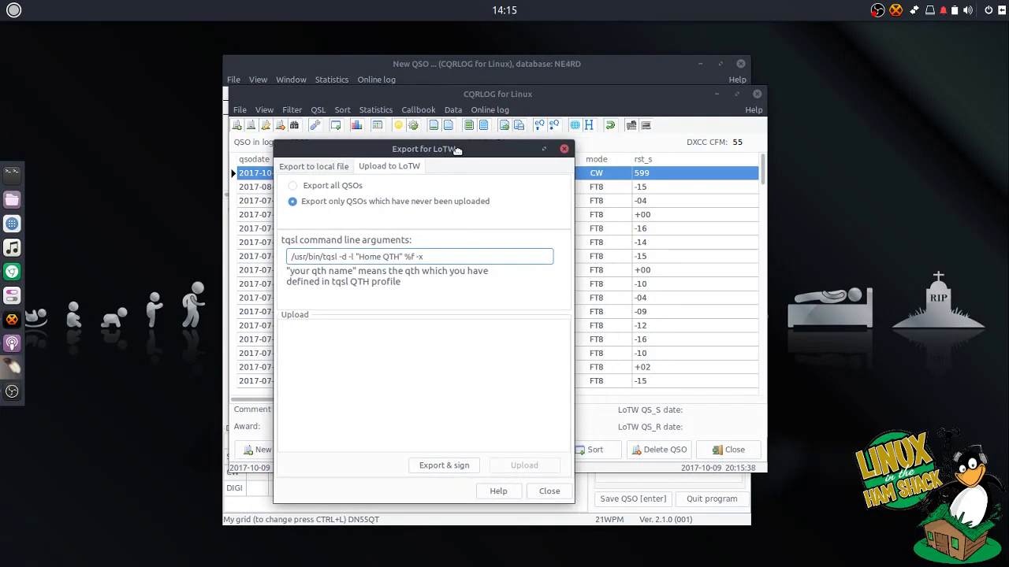
Compare the options for exporting to a local file with those for uploading to LoTW
left_click(326, 169)
left_click(374, 168)
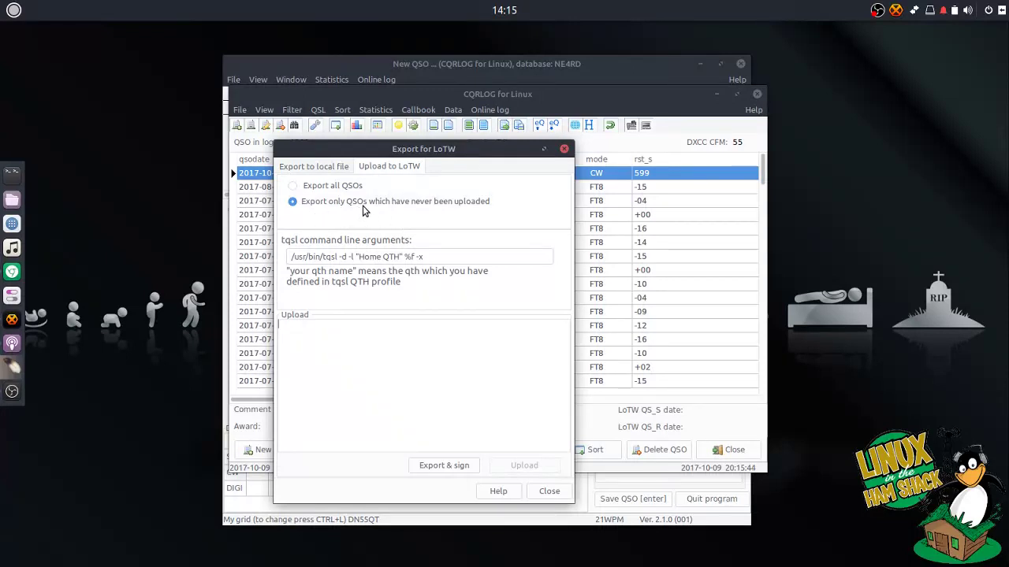
left_click(330, 172)
left_click(401, 168)
left_click(323, 173)
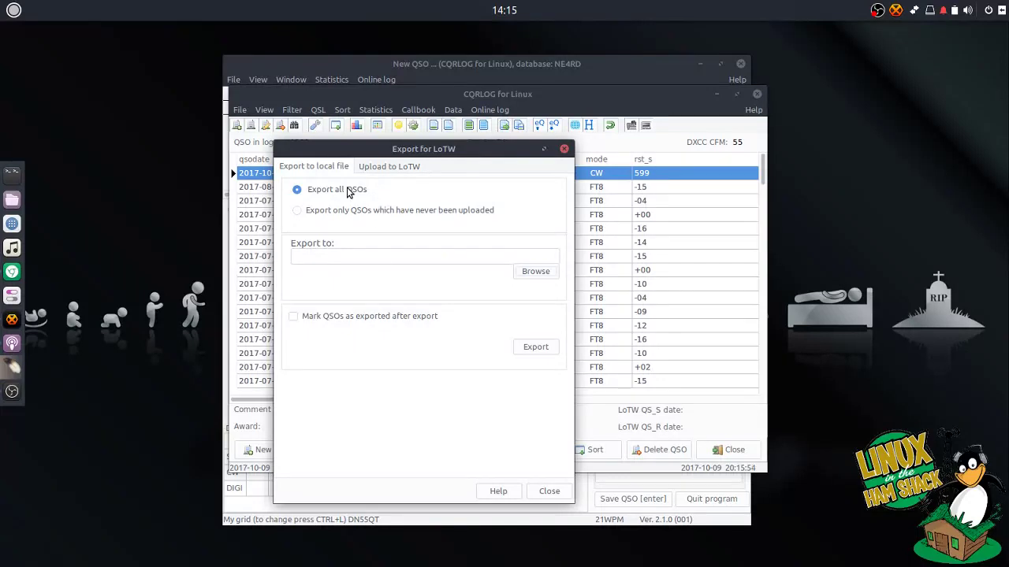
left_click(383, 166)
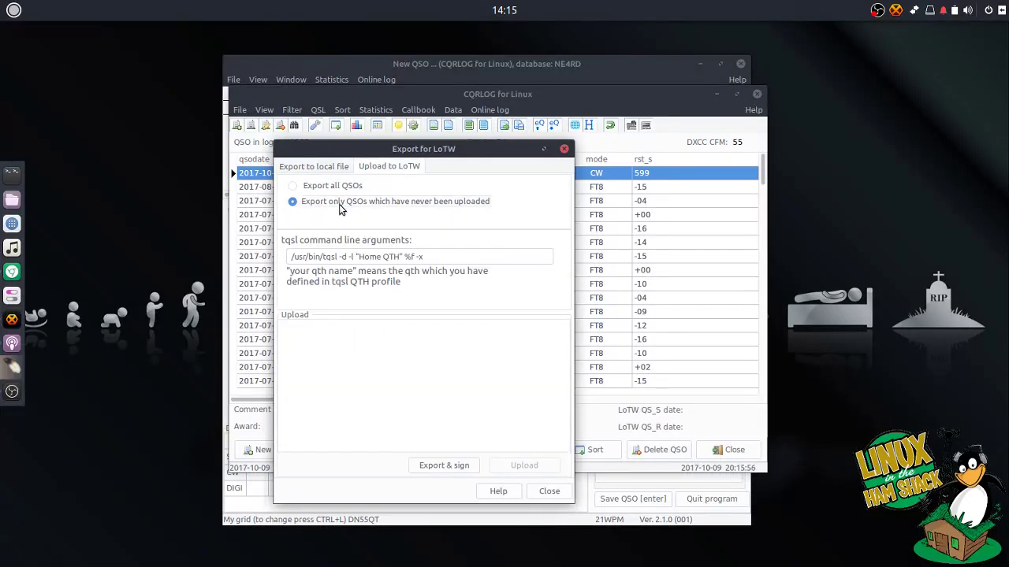
Try to export and sign the never-uploaded QSOs with the callsign certificate password, abandon the signing and close the LoTW export
left_click(410, 255)
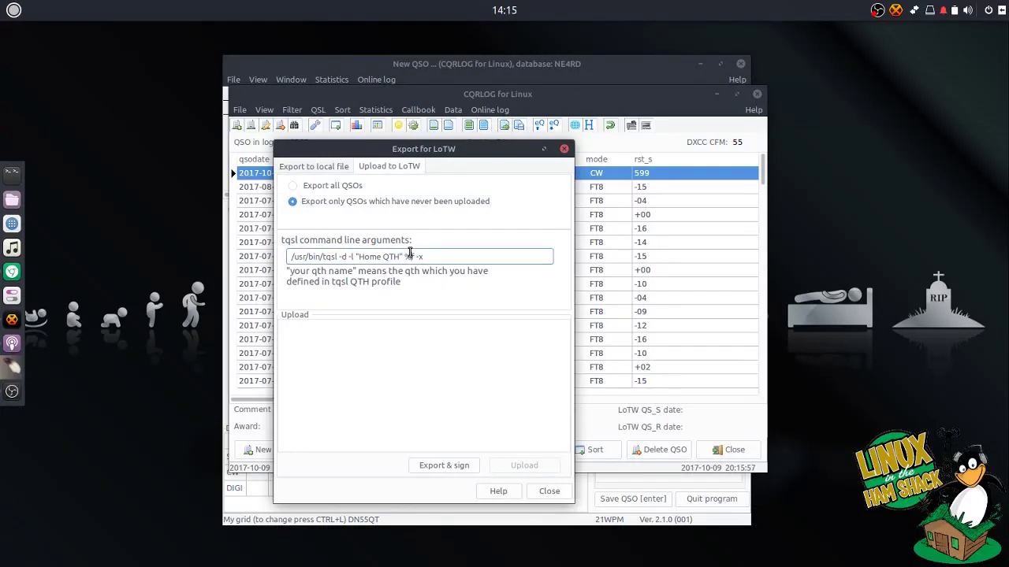
left_click(440, 466)
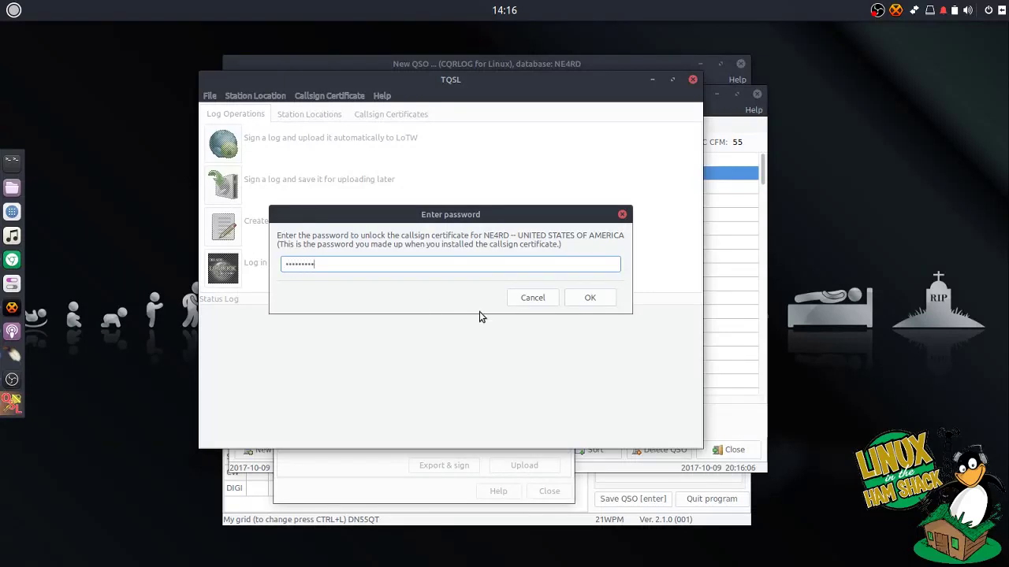
left_click(592, 300)
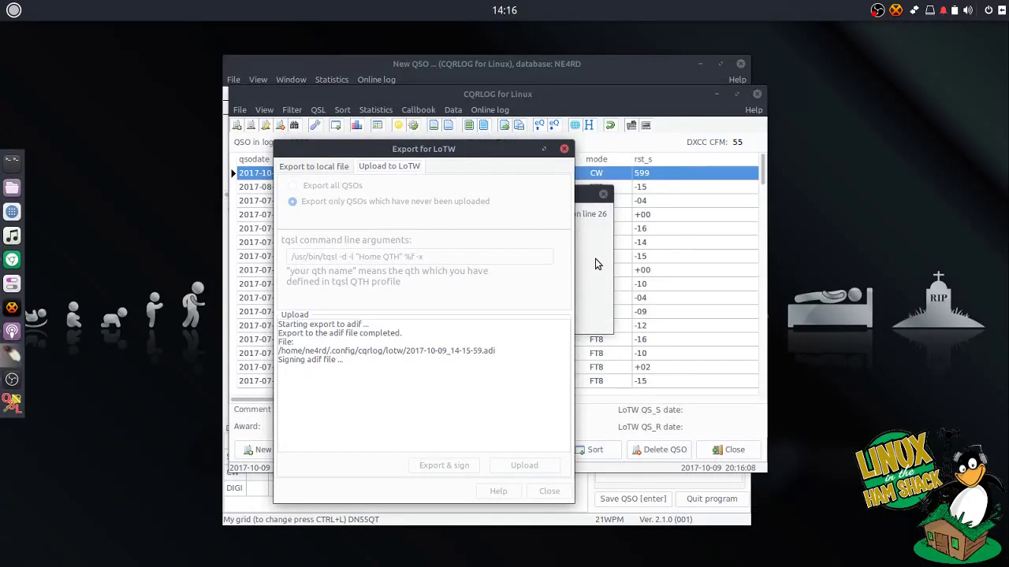
left_click_drag(455, 194, 439, 210)
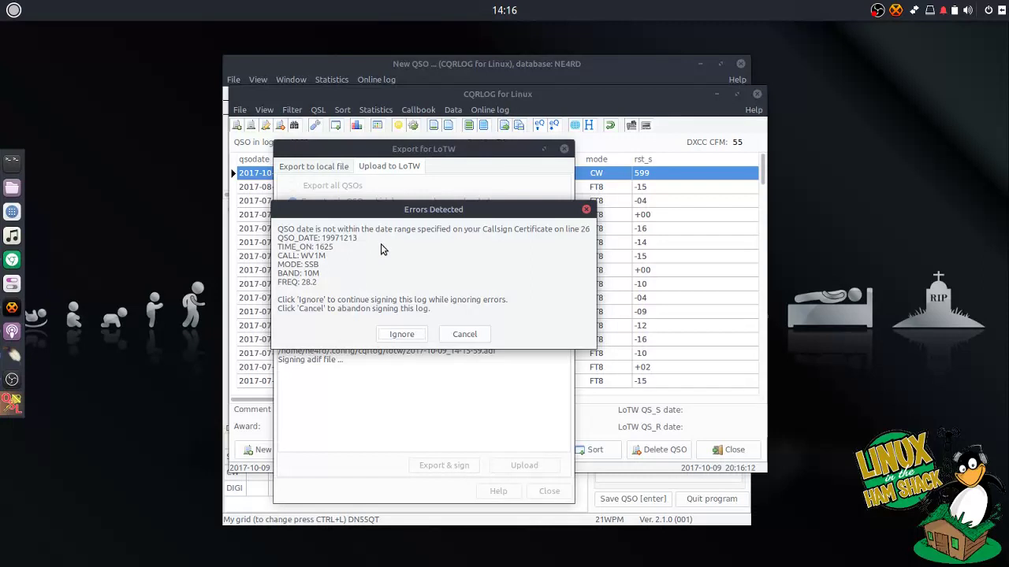
left_click_drag(382, 211, 319, 223)
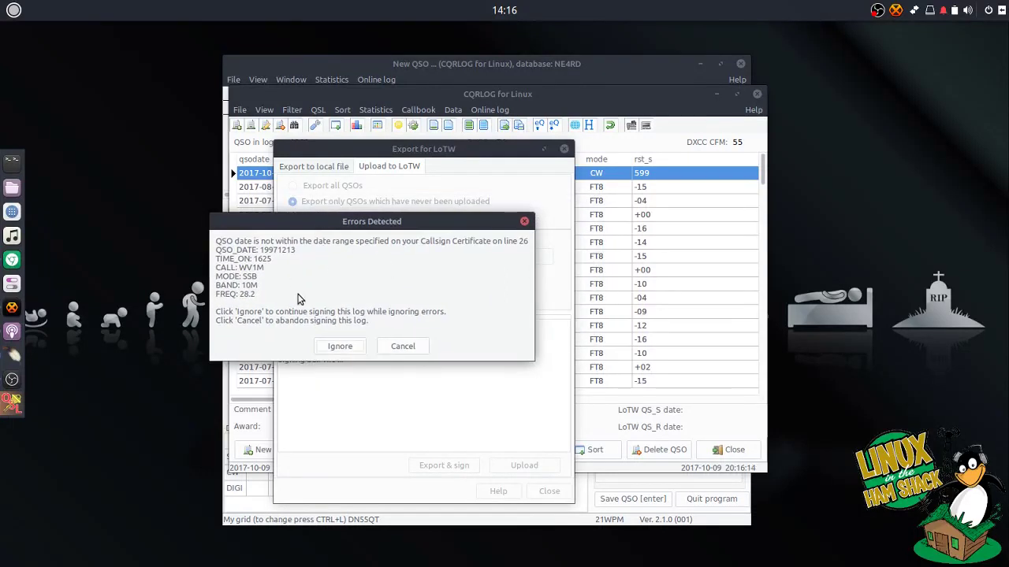
left_click(404, 351)
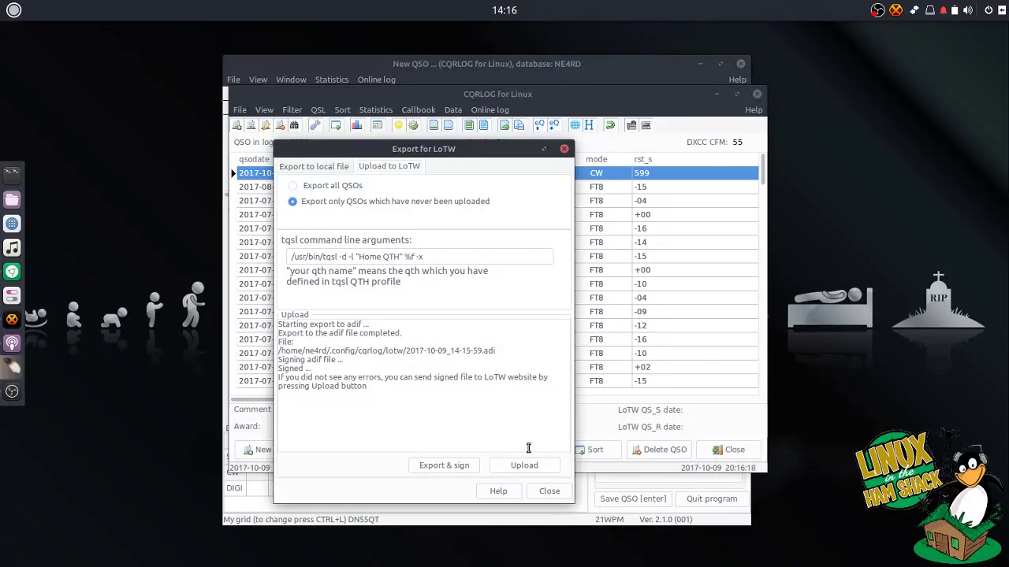
left_click(549, 492)
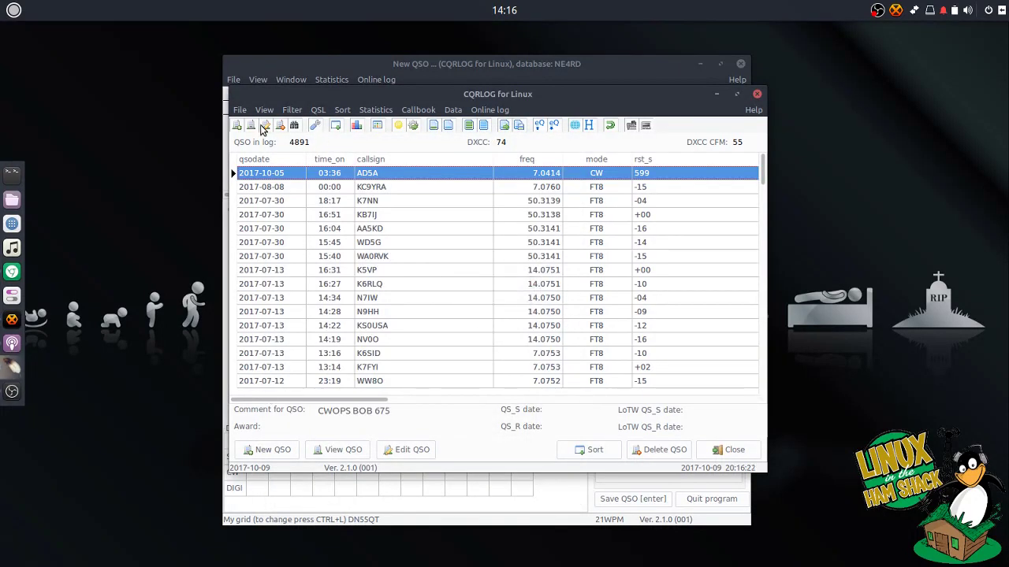
Open the SQL console and run its default query on view_cqrlog_main_by_qsodate
left_click(318, 111)
mouse_move(293, 110)
left_click(300, 164)
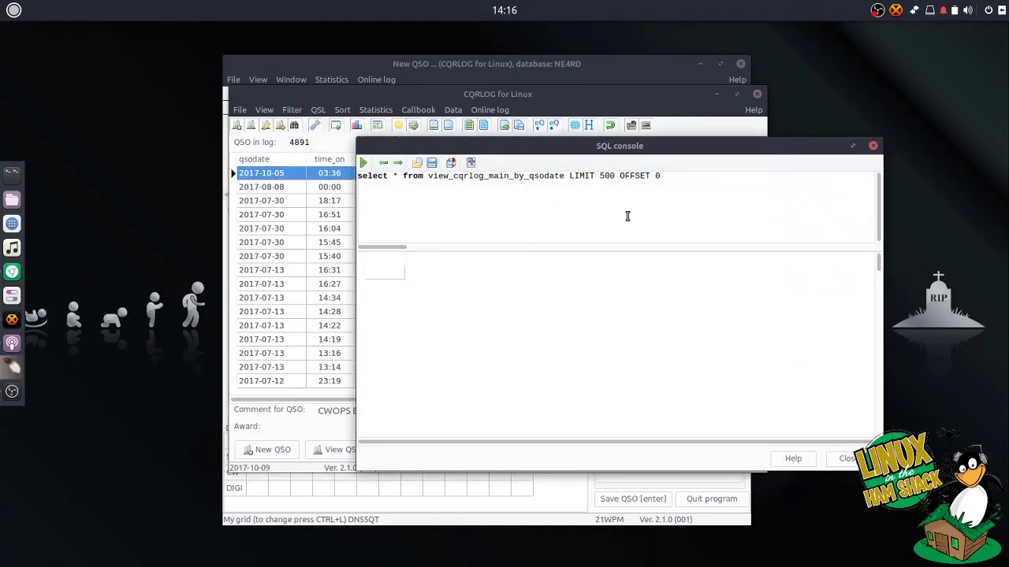
left_click(363, 162)
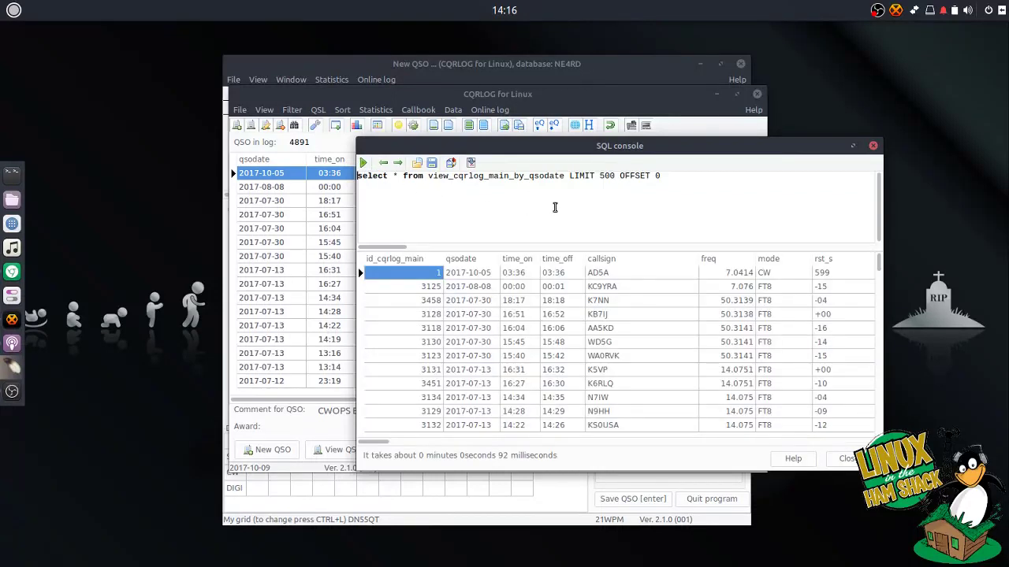
Replace the query's LIMIT and OFFSET clause with "where lotw_qsls IS NULL", checking the LoTW column names, and run it
left_click_drag(569, 176, 709, 175)
type("where lotw_")
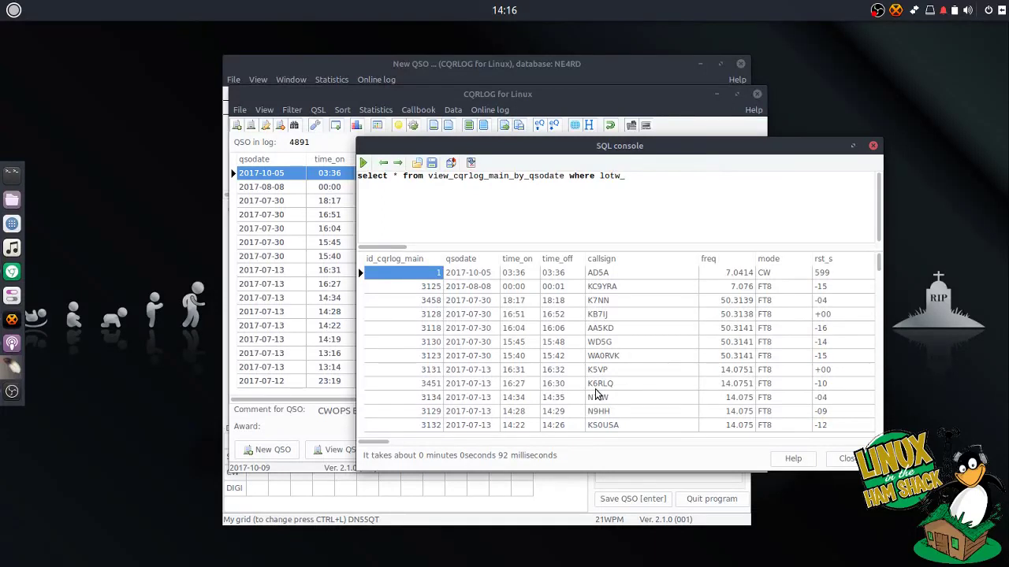
left_click_drag(366, 442, 595, 464)
left_click(743, 334)
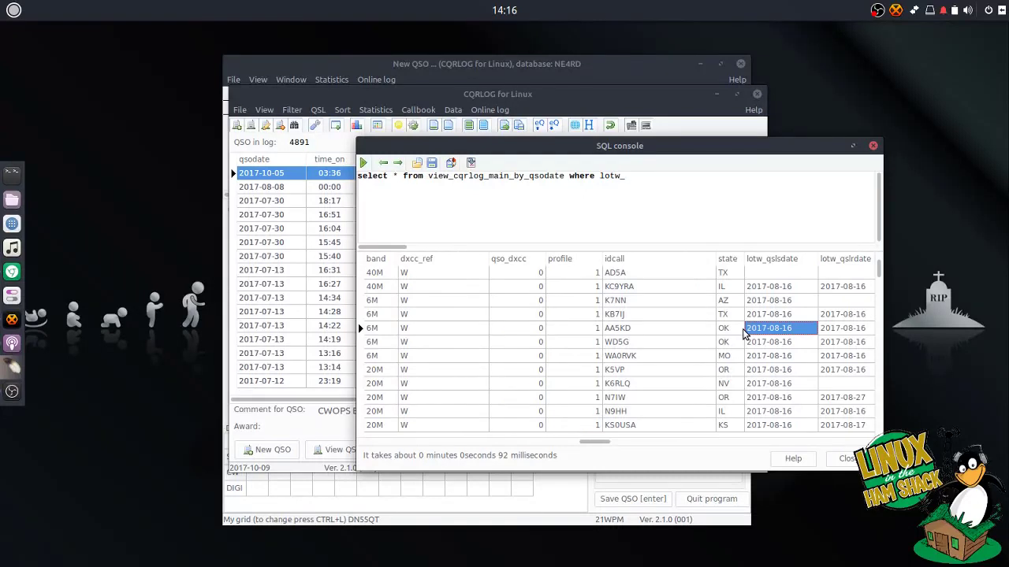
key("Right")
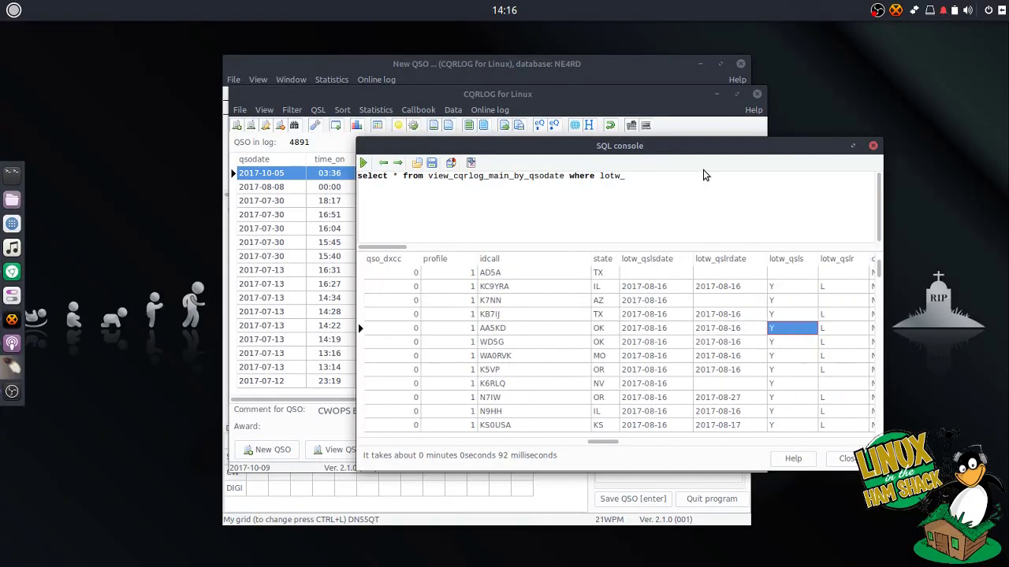
left_click(653, 178)
type("qsls IS NULL")
left_click(363, 164)
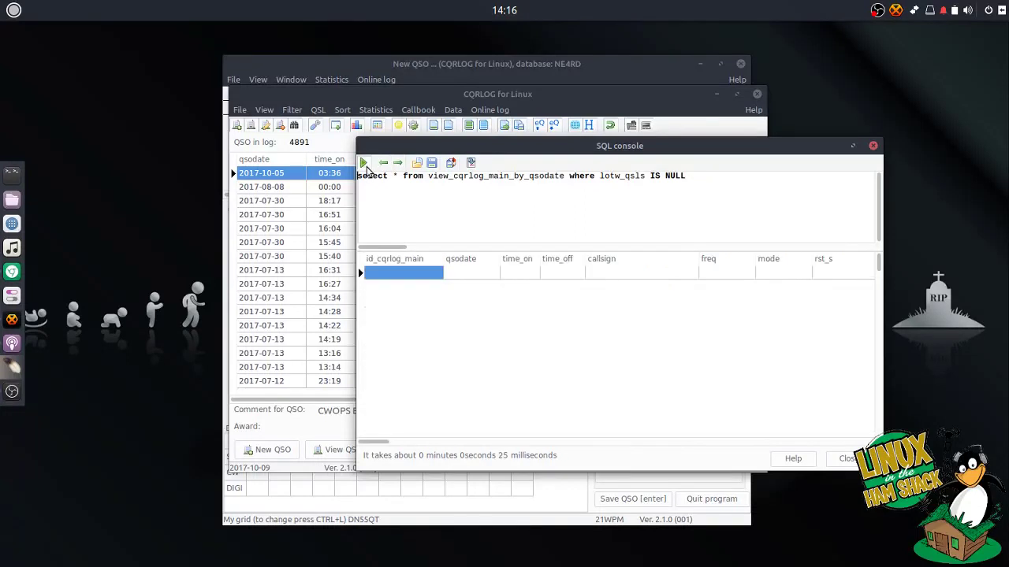
Change the query condition to lotw_qsls = '' and run it to list the matching QSOs
left_click_drag(653, 173, 689, 178)
key("BackSpace")
key("BackSpace")
type("= ''")
left_click(362, 162)
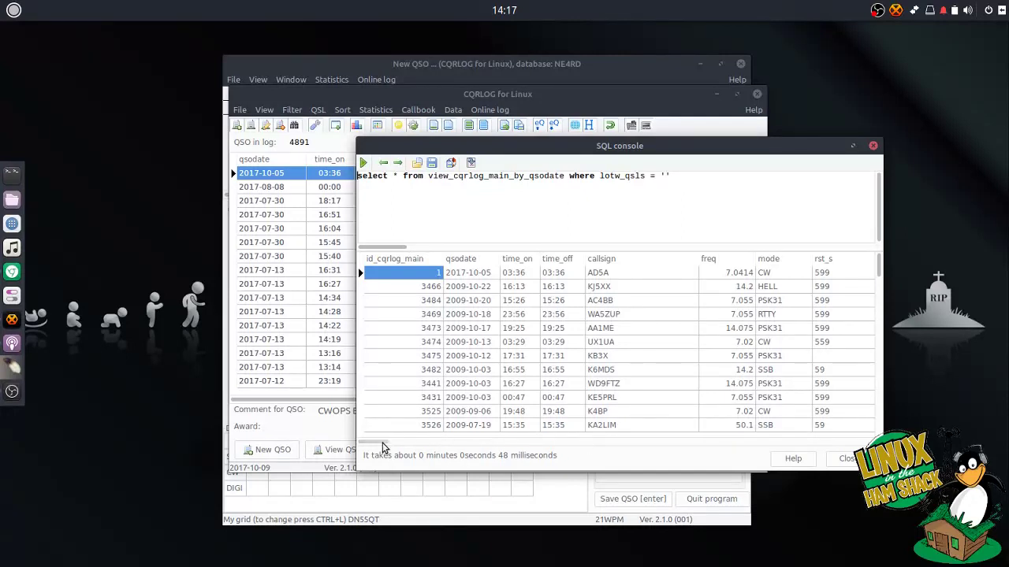
left_click_drag(409, 445, 380, 441)
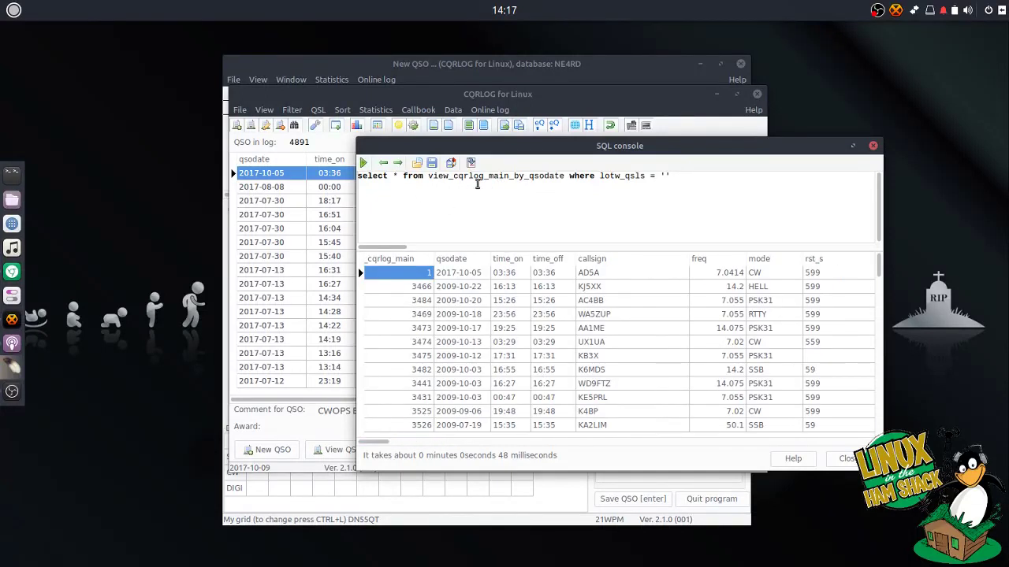
Replace the view name in the SQL query with the cqrlog_main table
double_click(547, 177)
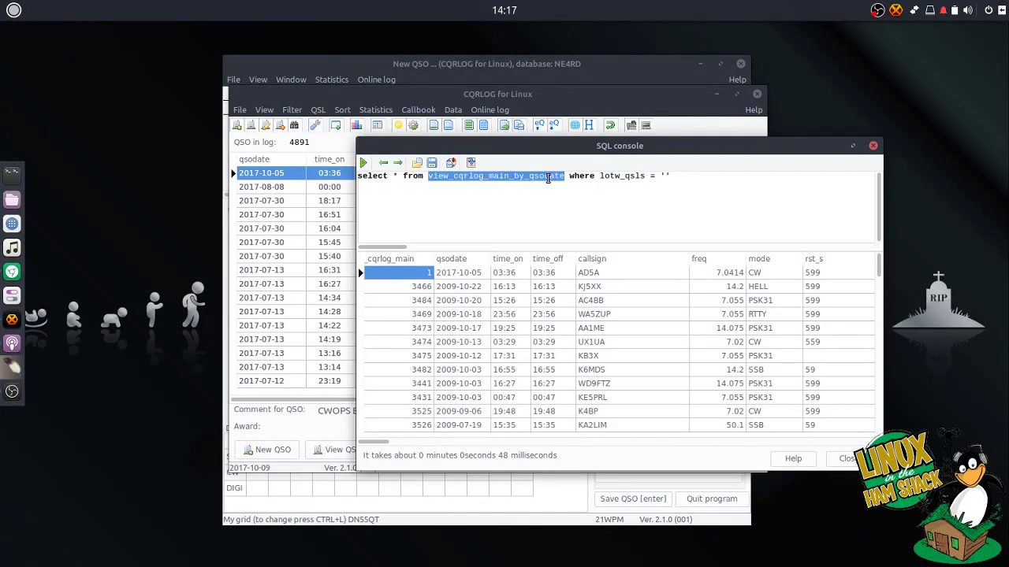
type("cqr_lo")
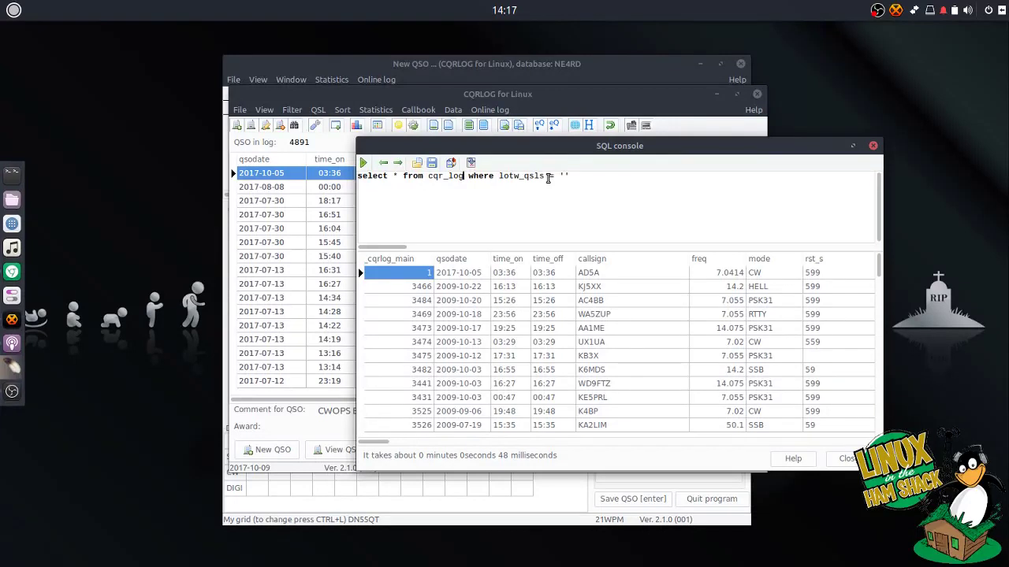
key("BackSpace")
key("BackSpace")
key("BackSpace")
type("lio")
key("BackSpace")
key("BackSpace")
type("og_main")
Turn the query into an update statement by replacing "select * from" with "update" before cqrlog_main
key("shift+Left")
key("shift+Left")
key("shift+Left")
key("shift+Left")
key("shift+Left")
key("shift+Left")
key("Right")
key("shift+Home")
type("update")
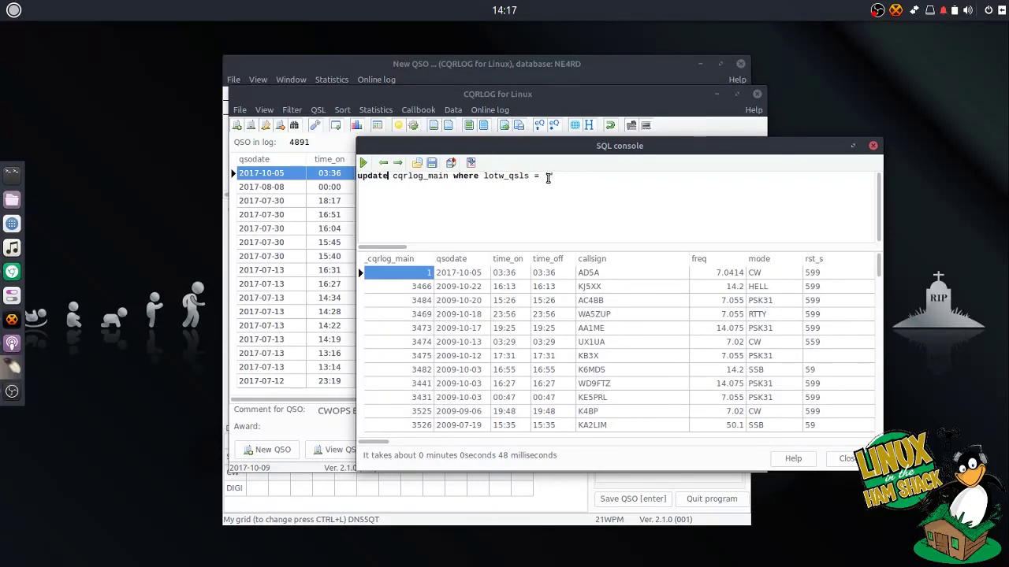
Add the assignment lotw_qsls = 'Y' between the table name and the where lotw_qsls = '' condition
key("Right")
key("Right")
key("Right")
key("Right")
key("Right")
key("Right")
key("Right")
key("Right")
type("lotw_qsls = '")
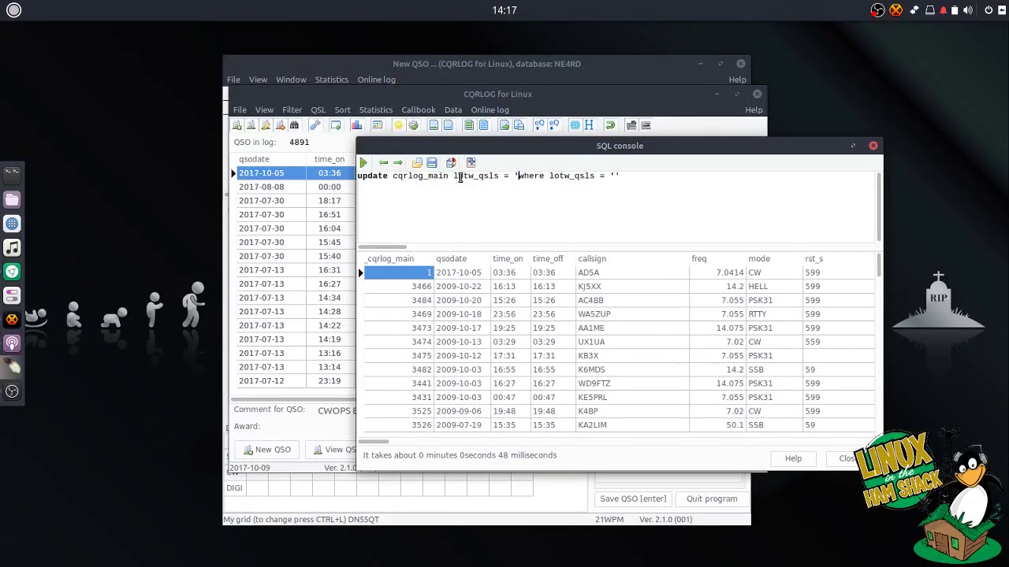
type("Y' where lotw_qsls = '' ")
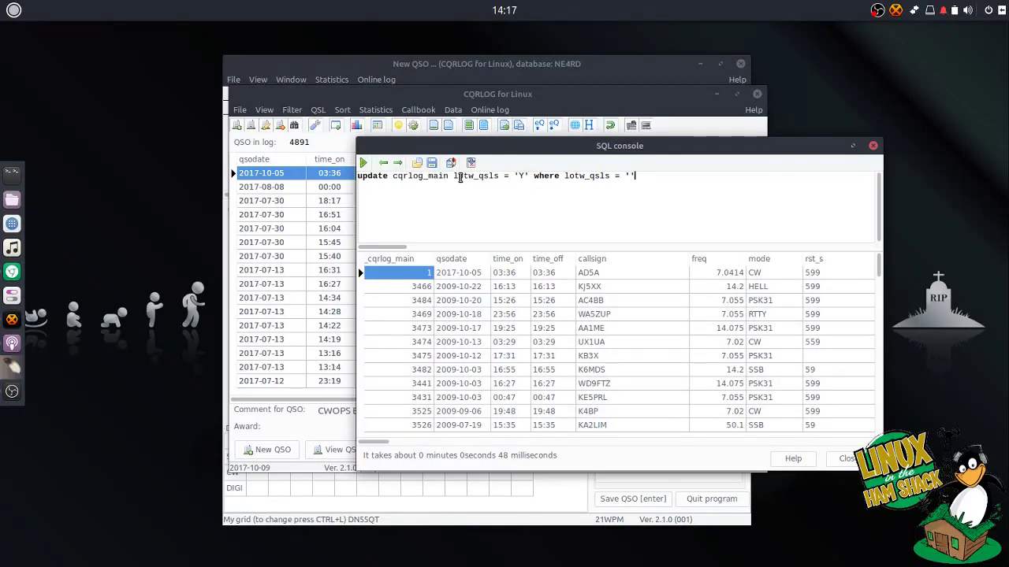
Restrict the update with "and qsodate < '2017-10-01'" and try to run it
type("and qsodate ")
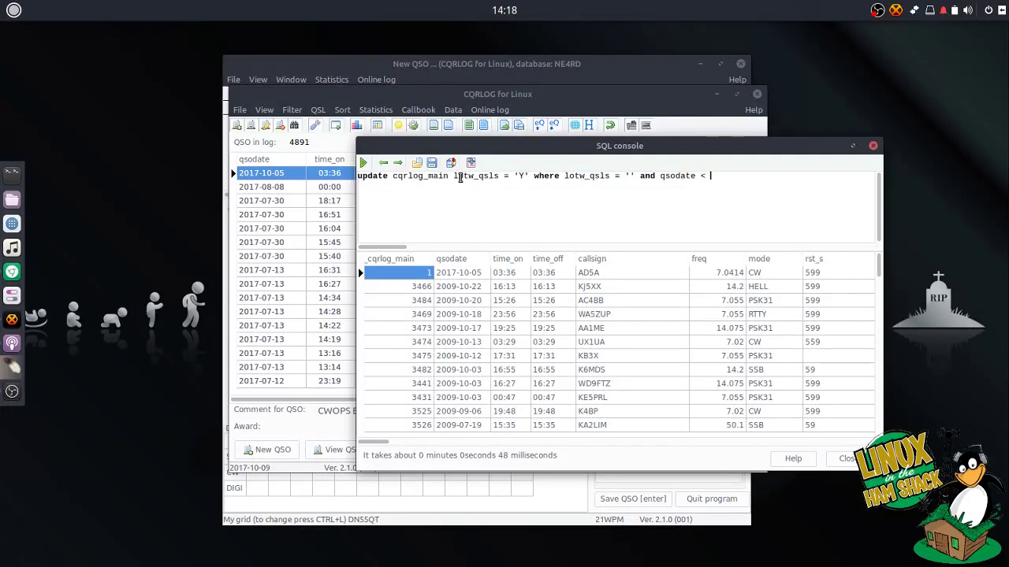
type("< '2017-10-01")
left_click(363, 163)
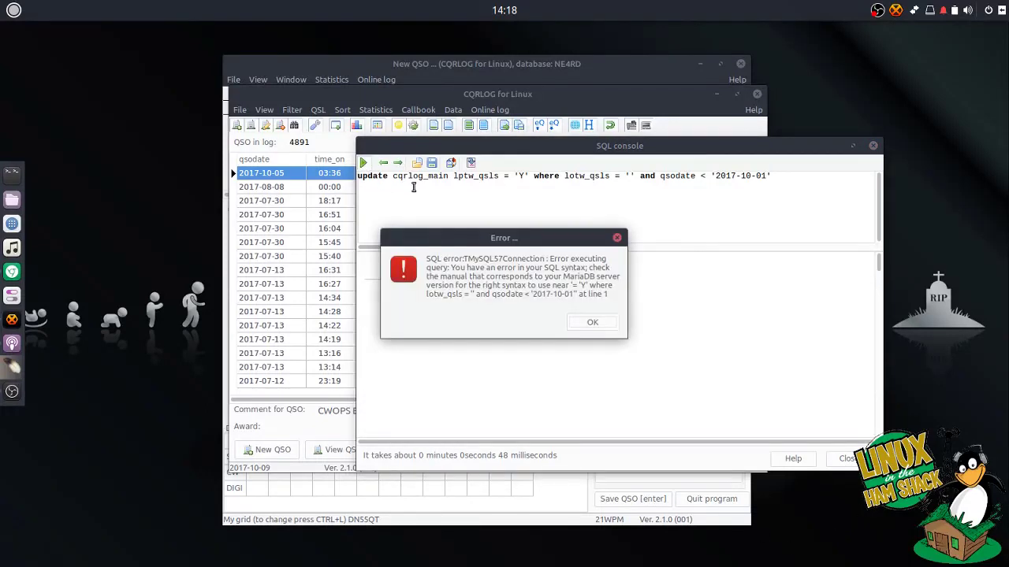
left_click(583, 326)
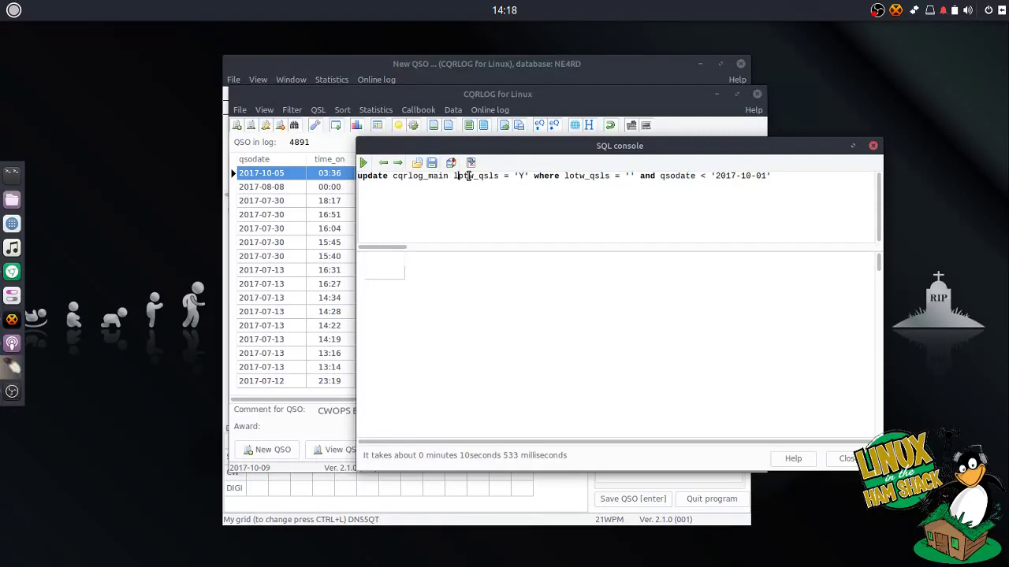
Insert the set keyword before lotw_qsls = 'Y' and run the update statement
type("set")
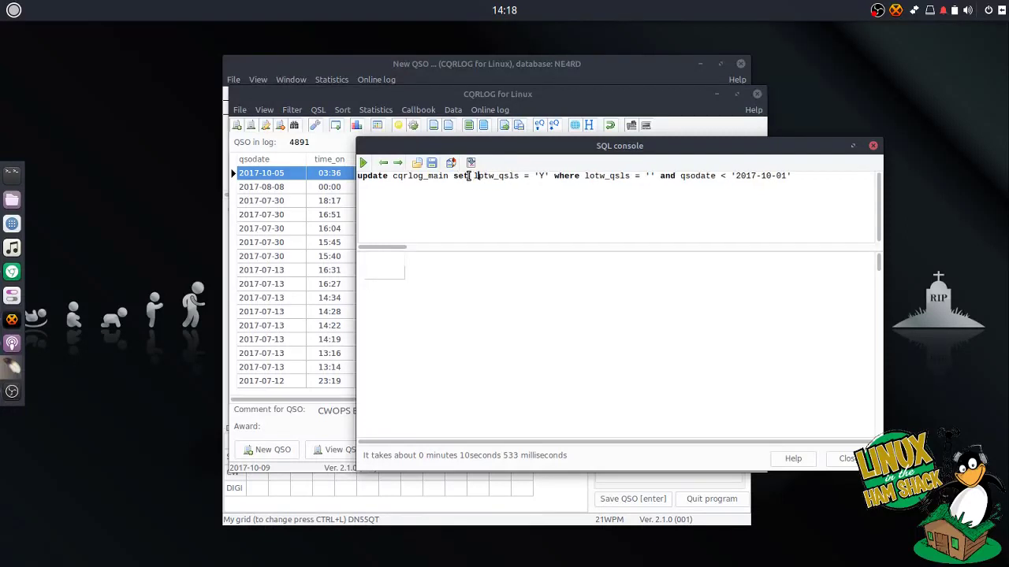
key("Right")
left_click(362, 163)
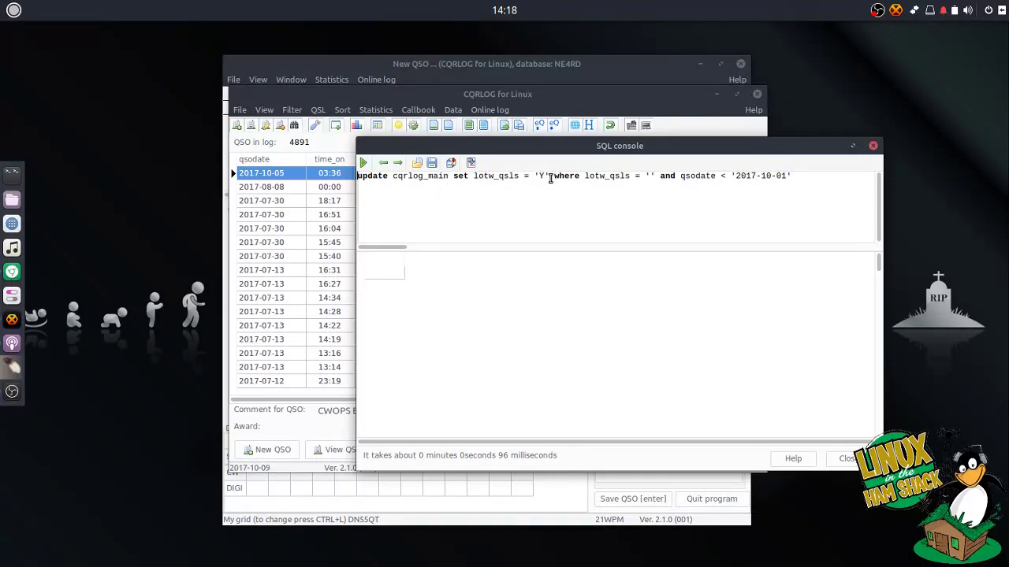
Check the update by running "select * from cqrlog_main" with the same where conditions, and close the SQL console
left_click_drag(550, 178, 363, 169)
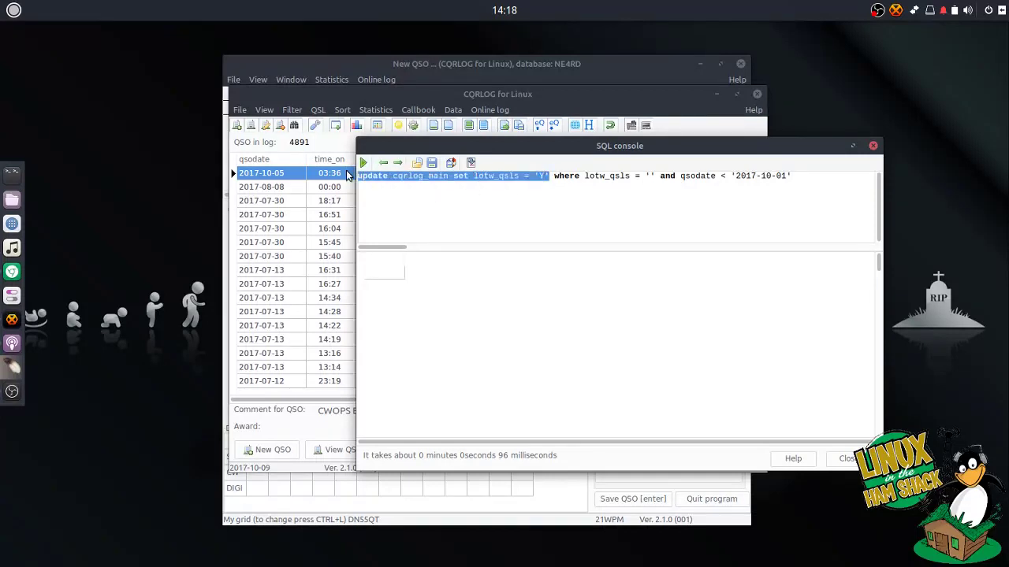
key("BackSpace")
type("s")
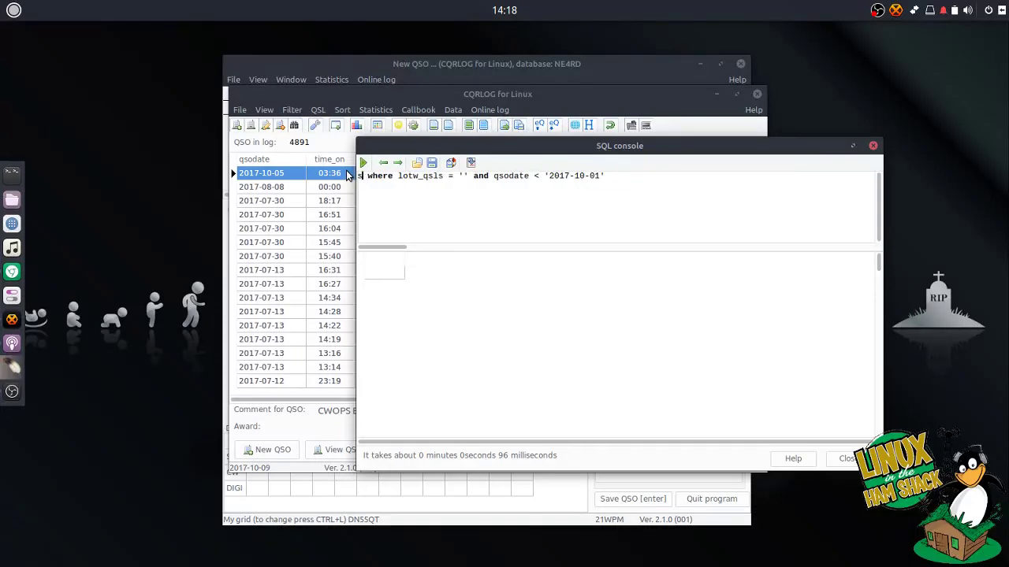
type("elect * fro")
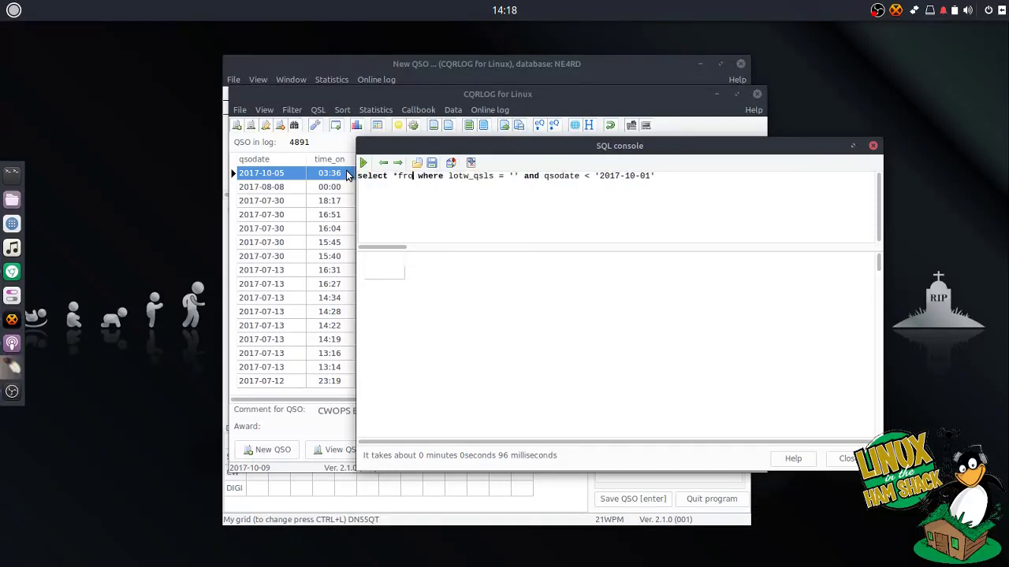
type("m")
key("BackSpace")
key("BackSpace")
key("BackSpace")
key("BackSpace")
type("from ")
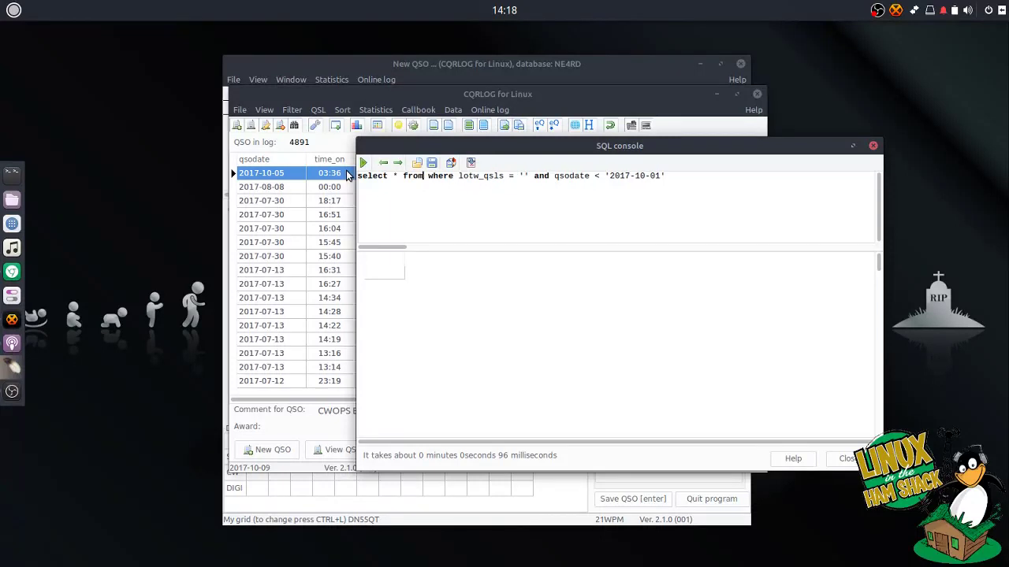
type("cqro")
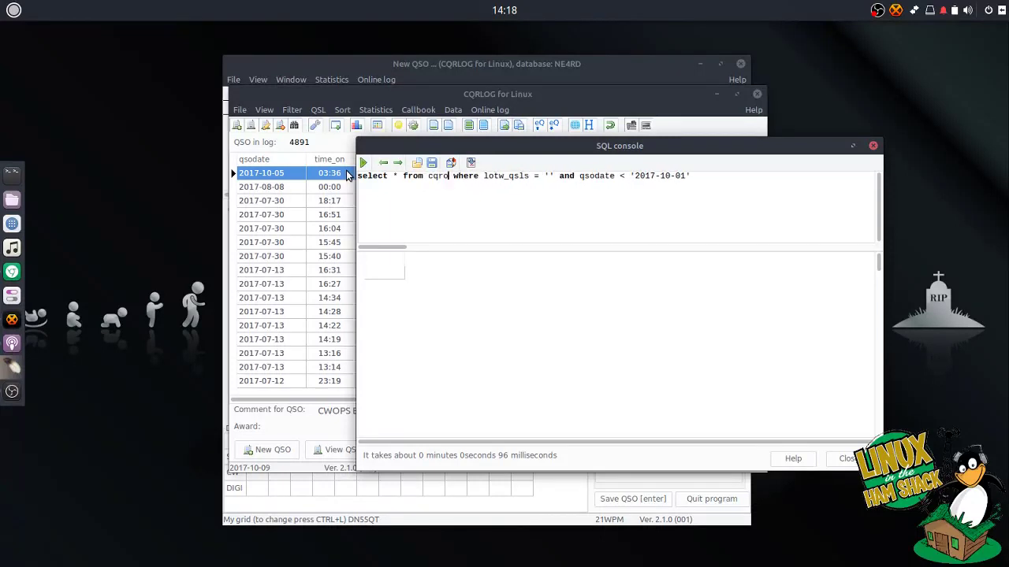
key("BackSpace")
type("log_main")
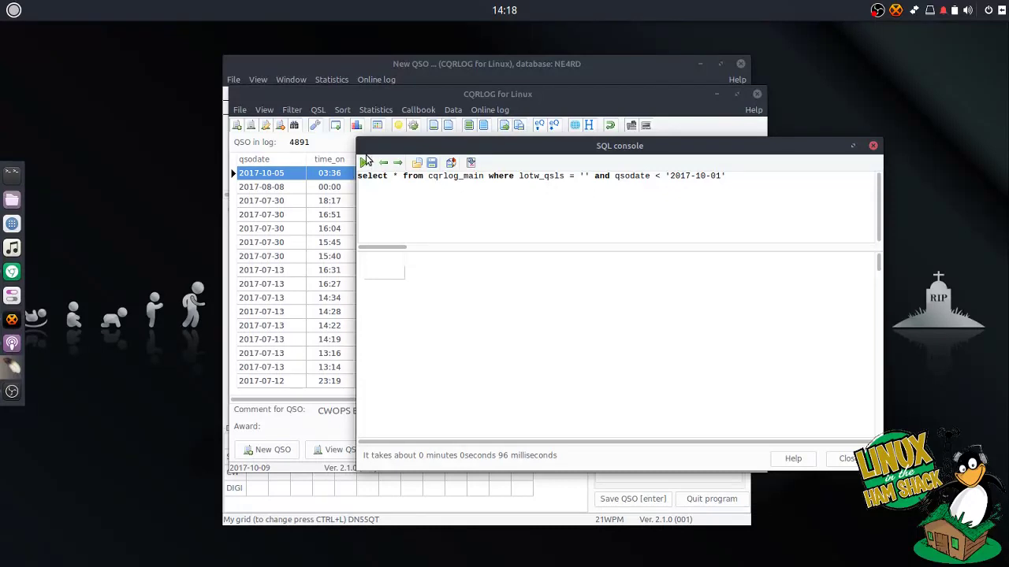
key("ctrl+Return")
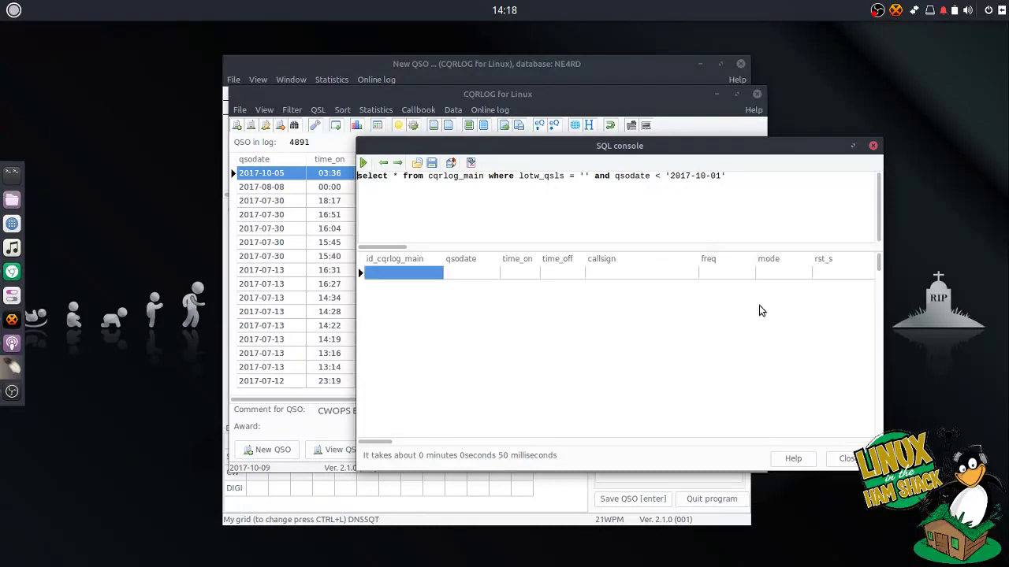
mouse_move(386, 442)
left_mouse_down()
mouse_move(761, 444)
mouse_move(378, 442)
left_mouse_up()
left_click(846, 458)
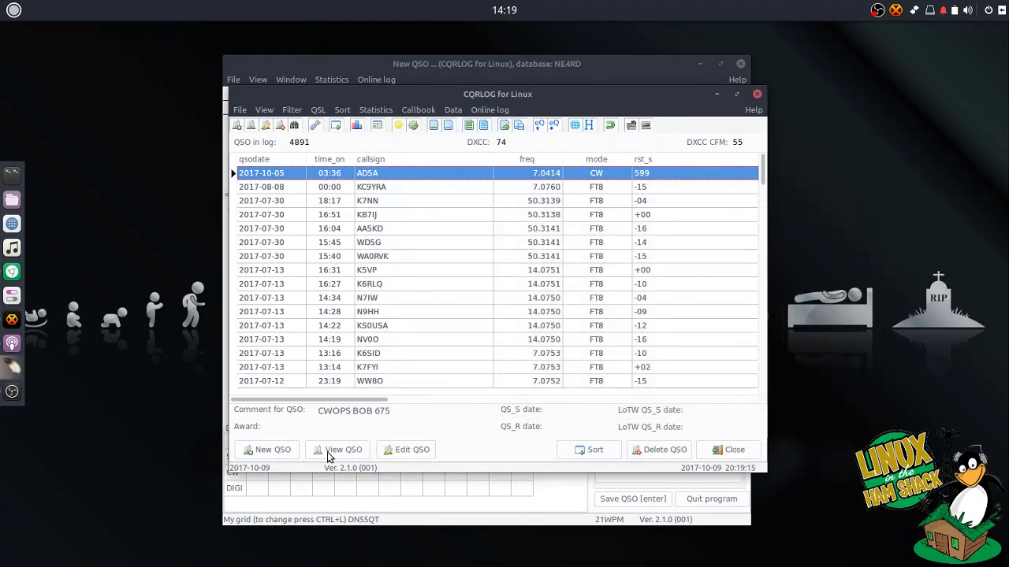
Export and sign the never-uploaded QSOs with the callsign certificate password, and upload the signed file to LoTW
left_click_drag(453, 404, 319, 400)
left_click(504, 127)
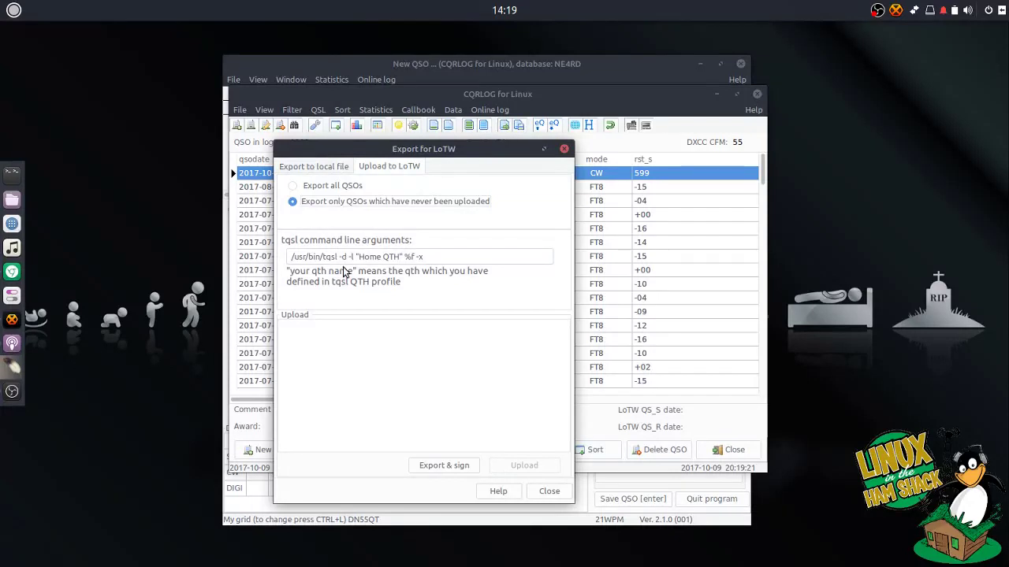
left_click(446, 466)
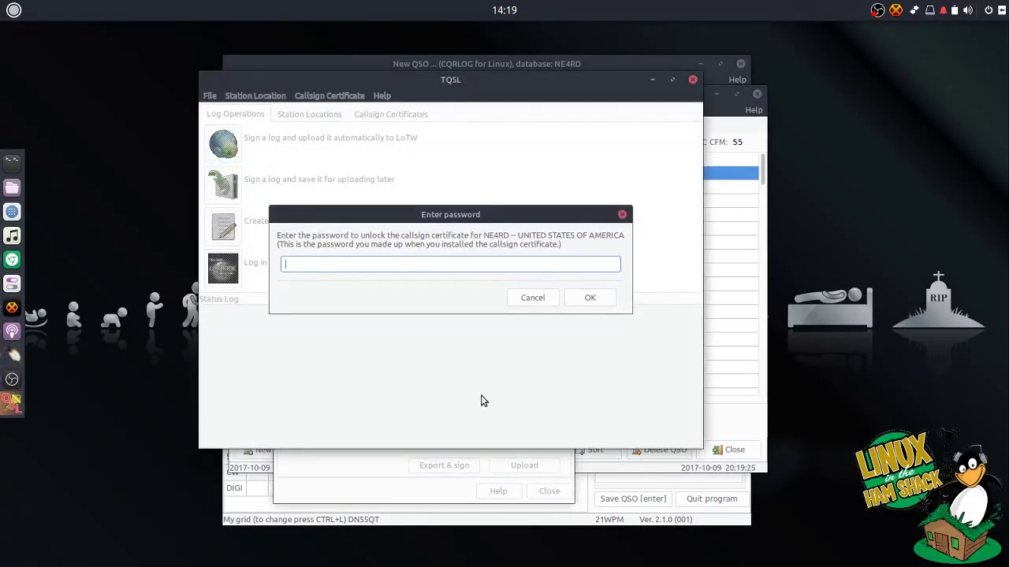
type("••••••••")
left_click(597, 304)
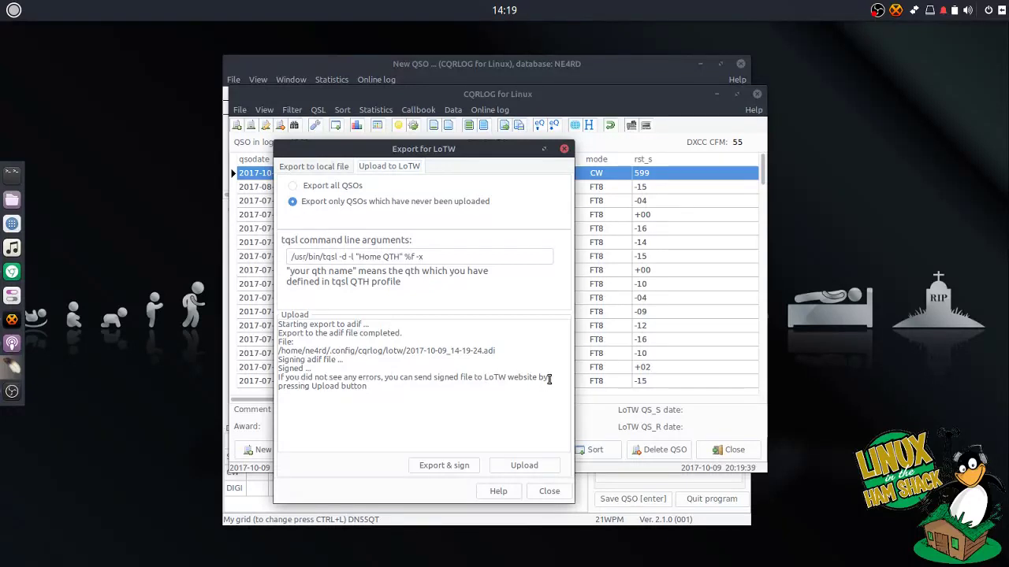
left_click(529, 465)
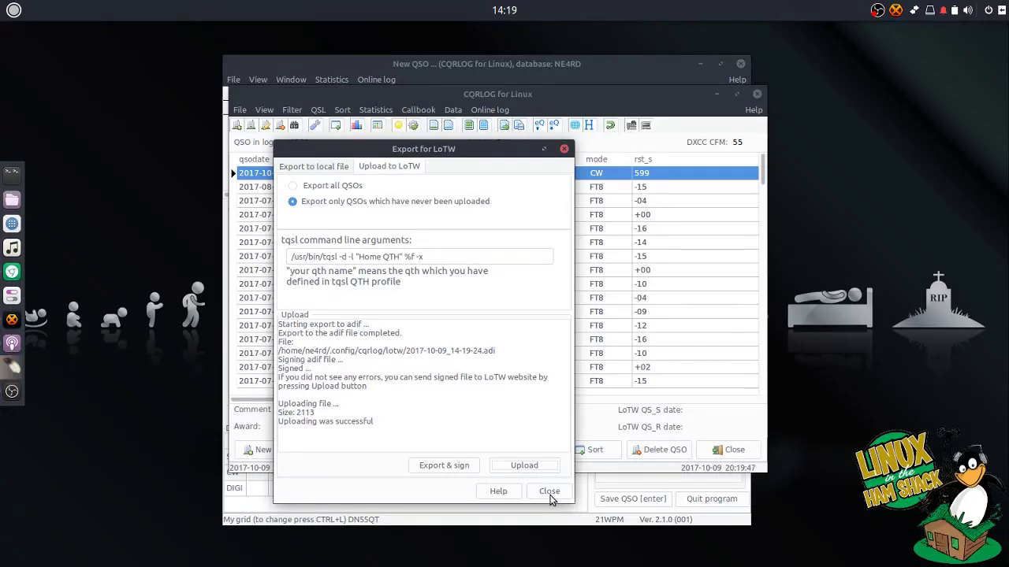
left_click(549, 491)
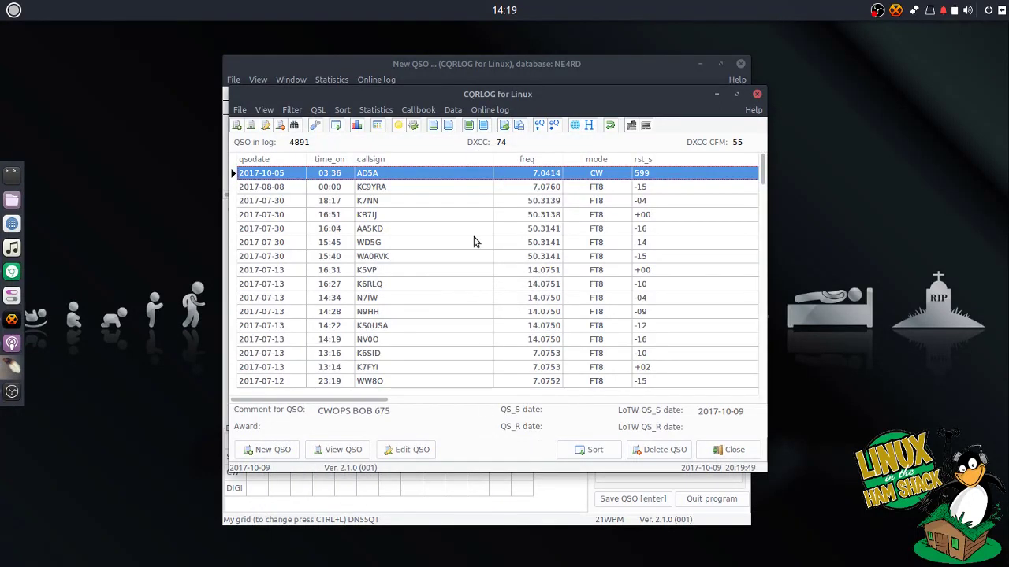
Download the LoTW confirmations received on or after 2009-10-30 from the ARRL website and import them
left_click(522, 126)
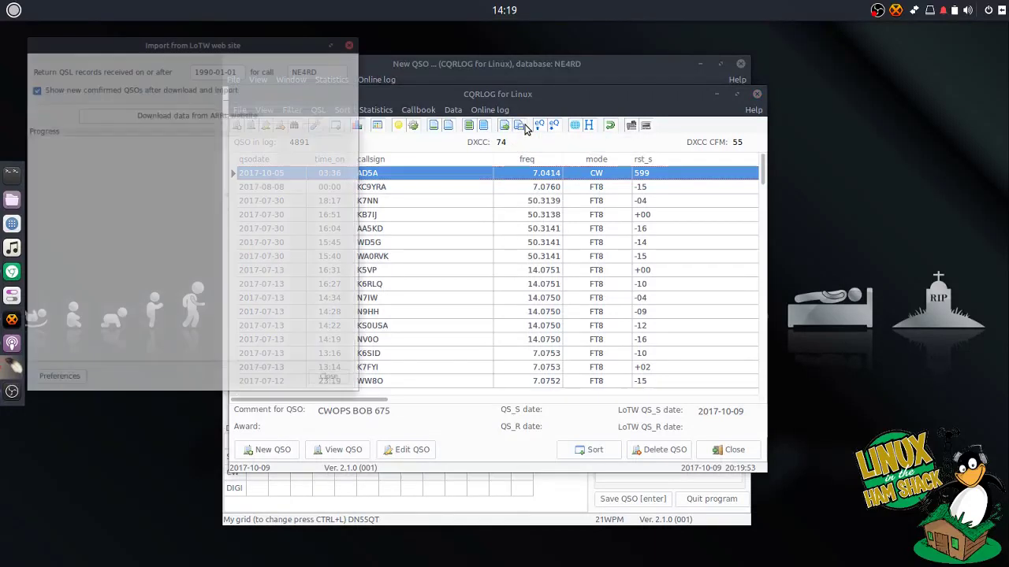
left_click_drag(203, 35, 295, 146)
left_click(335, 146)
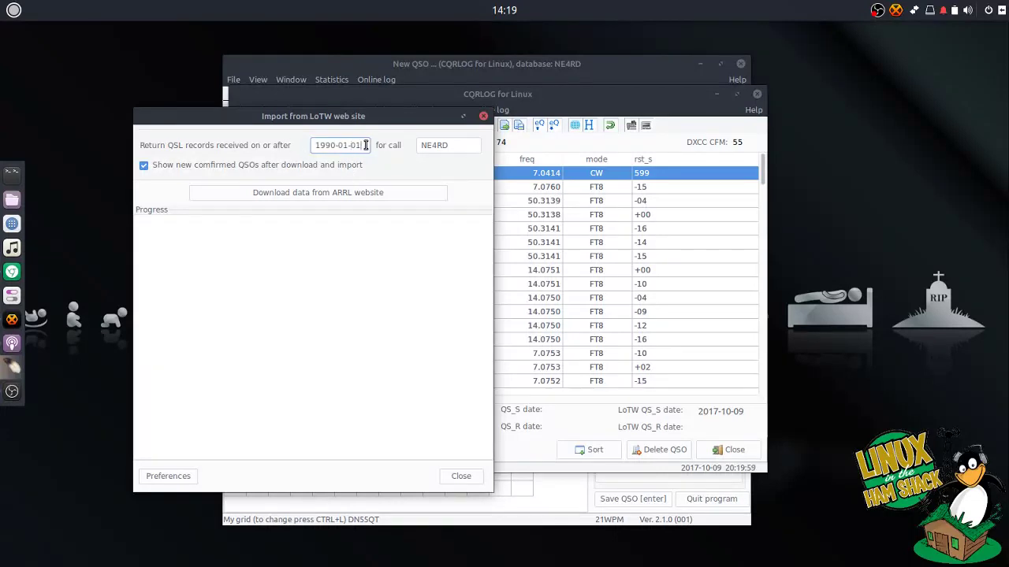
left_click(364, 145, "shift")
left_click(365, 142)
key("BackSpace")
key("BackSpace")
key("BackSpace")
key("BackSpace")
key("BackSpace")
key("BackSpace")
key("BackSpace")
key("BackSpace")
key("BackSpace")
key("BackSpace")
type("2009-10-30")
left_click(354, 195)
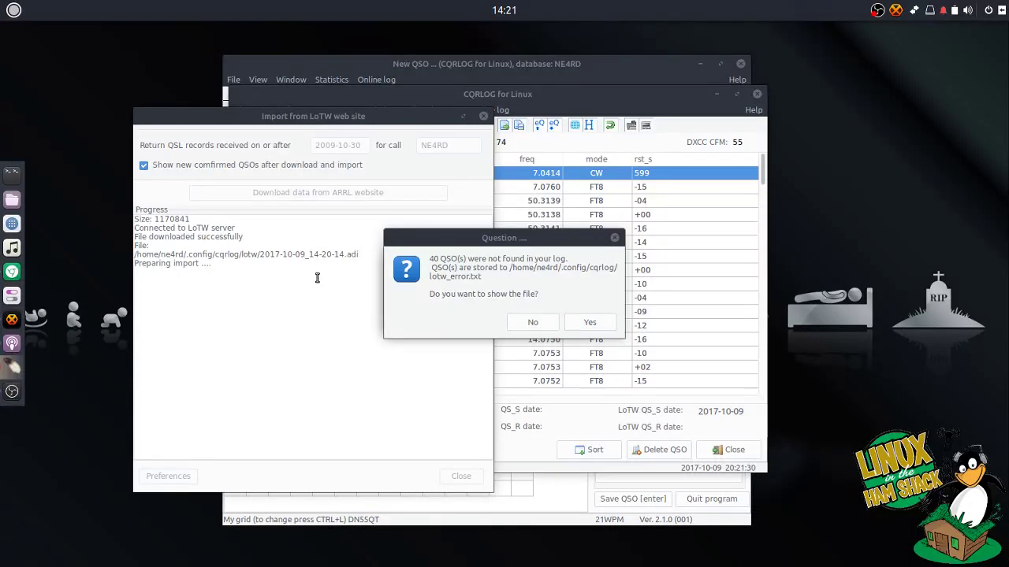
Open the file of QSOs not found in the log, check the import results, and close the LoTW import
left_click(591, 323)
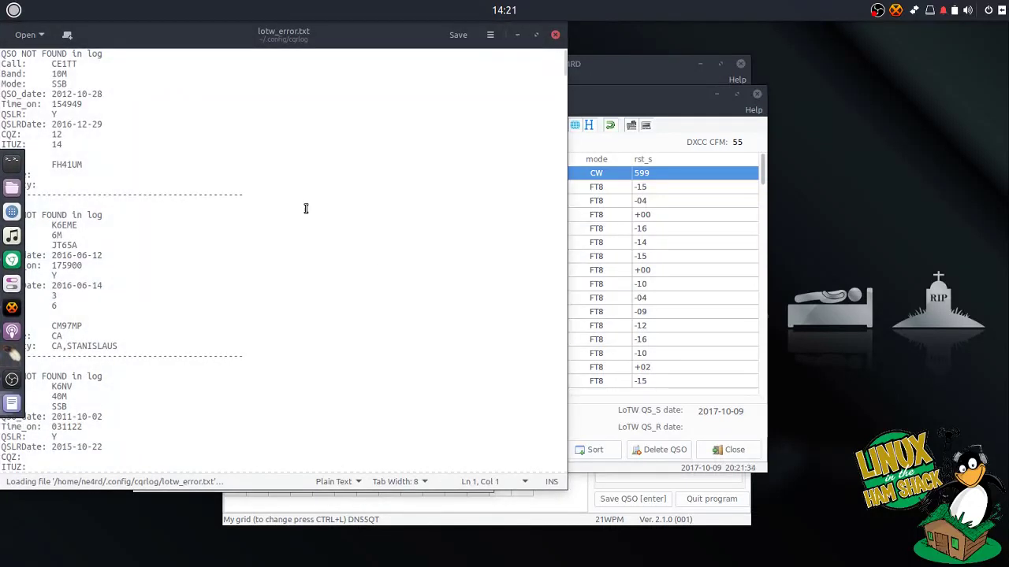
left_click_drag(240, 33, 538, 54)
left_click_drag(462, 68, 516, 74)
left_click(299, 119)
left_click_drag(311, 119, 424, 125)
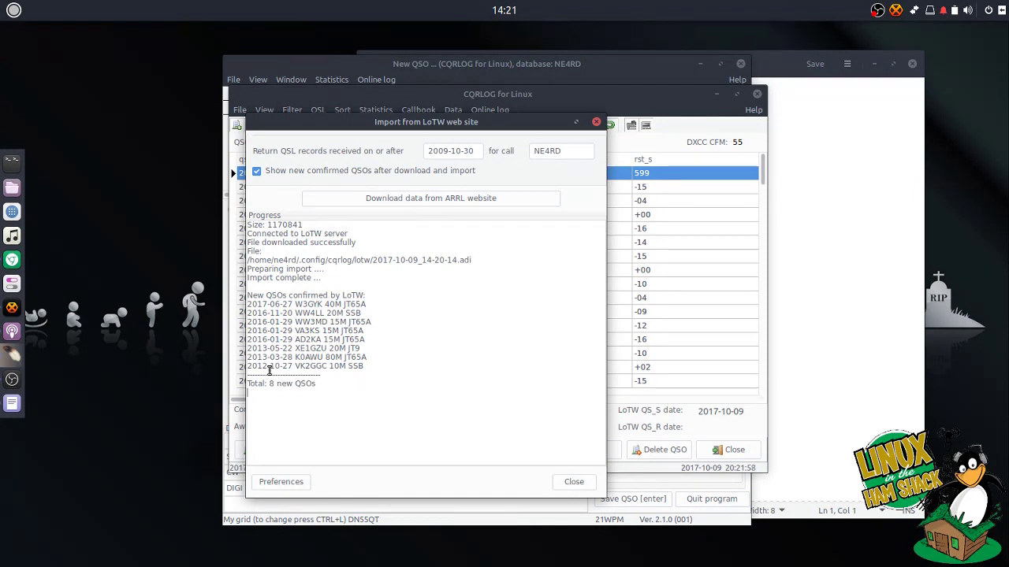
left_click(572, 482)
Look through the unmatched QSO records in lotw_error.txt
left_click(844, 409)
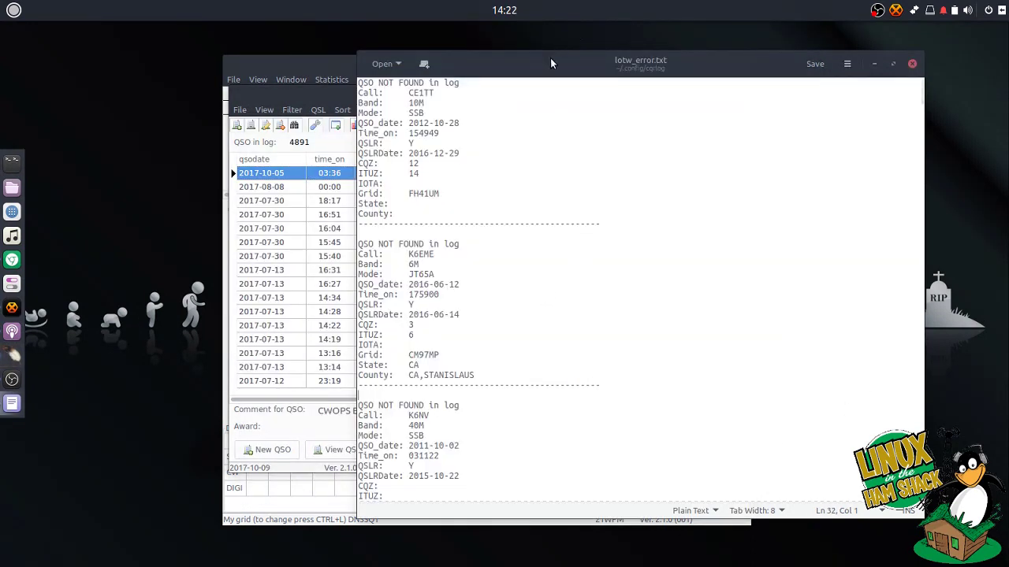
left_click_drag(552, 57, 637, 62)
scroll(619, 238, "down", 5)
scroll(619, 238, "down", 20)
scroll(589, 321, "down", 20)
scroll(550, 359, "down", 20)
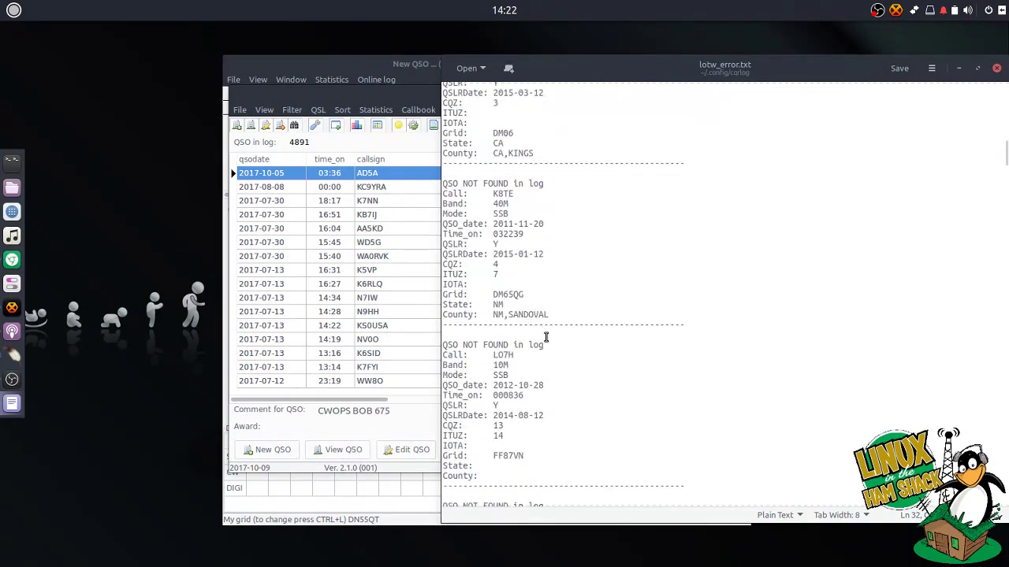
scroll(545, 338, "down", 20)
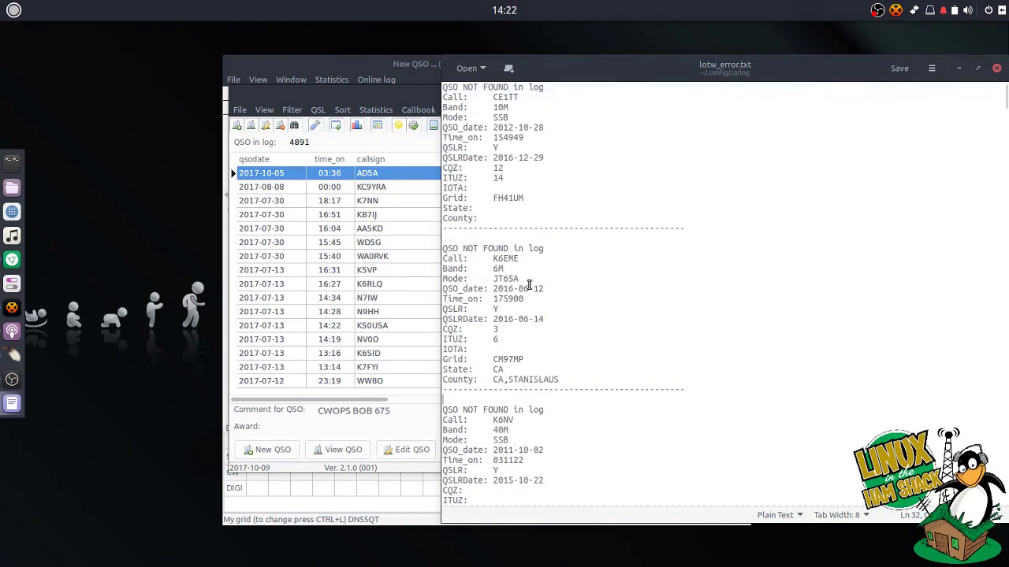
scroll(550, 337, "down", 11)
scroll(554, 337, "down", 1)
scroll(544, 346, "up", 11)
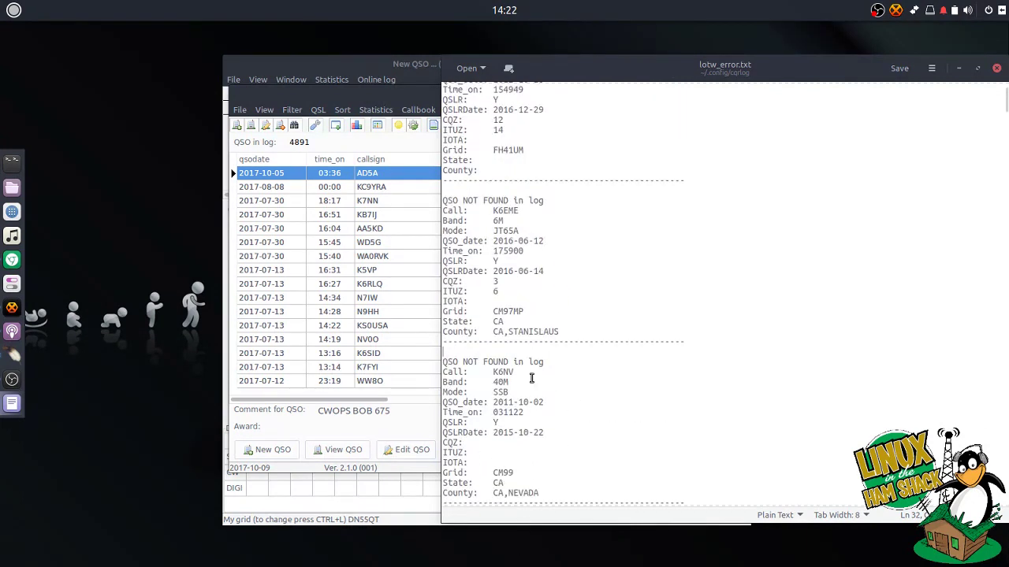
scroll(527, 390, "up", 2)
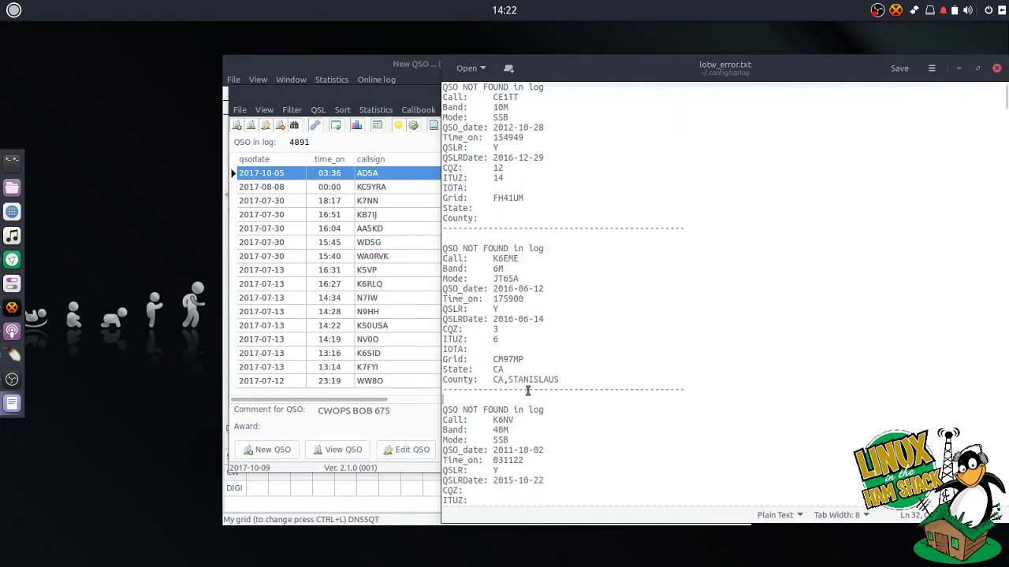
scroll(541, 424, "down", 6)
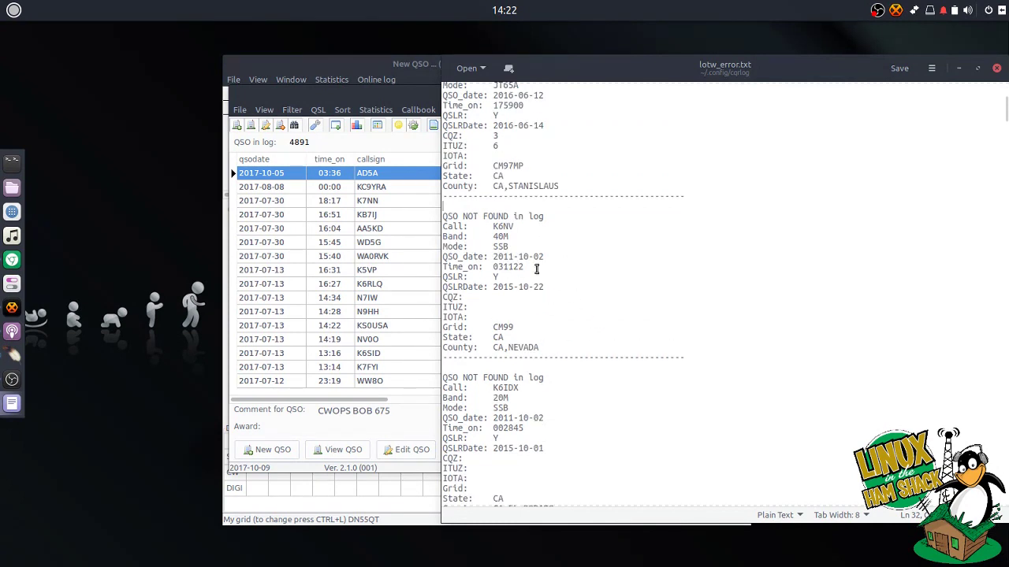
scroll(612, 398, "down", 15)
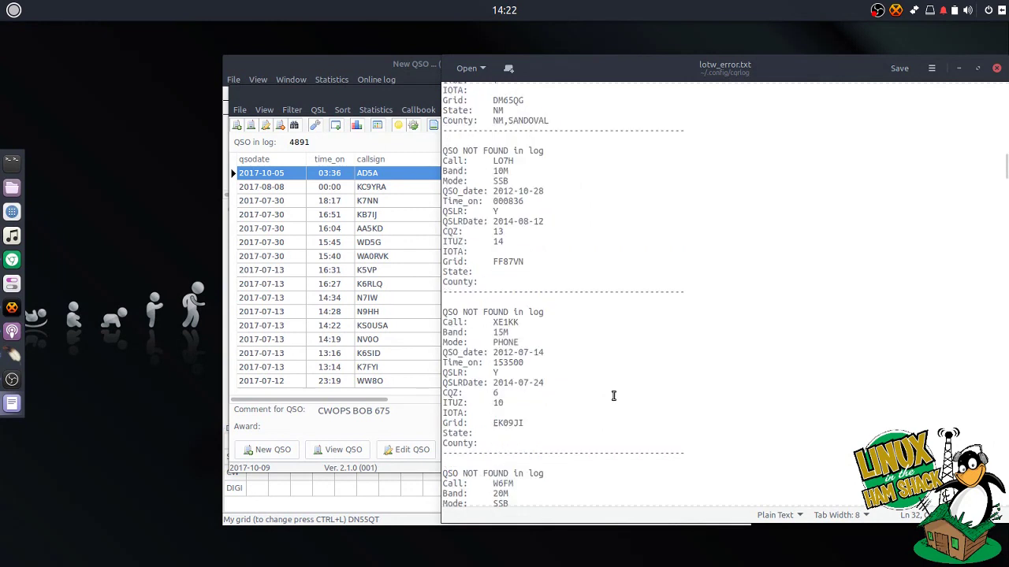
Continue through the remaining unmatched records in lotw_error.txt to the July 2012 contacts
scroll(614, 394, "down", 15)
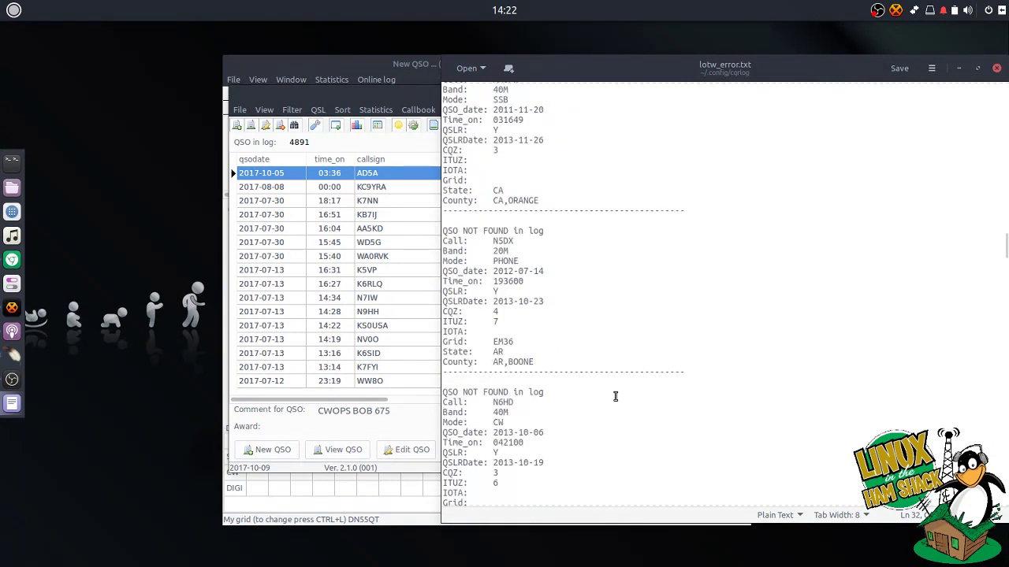
scroll(534, 336, "down", 15)
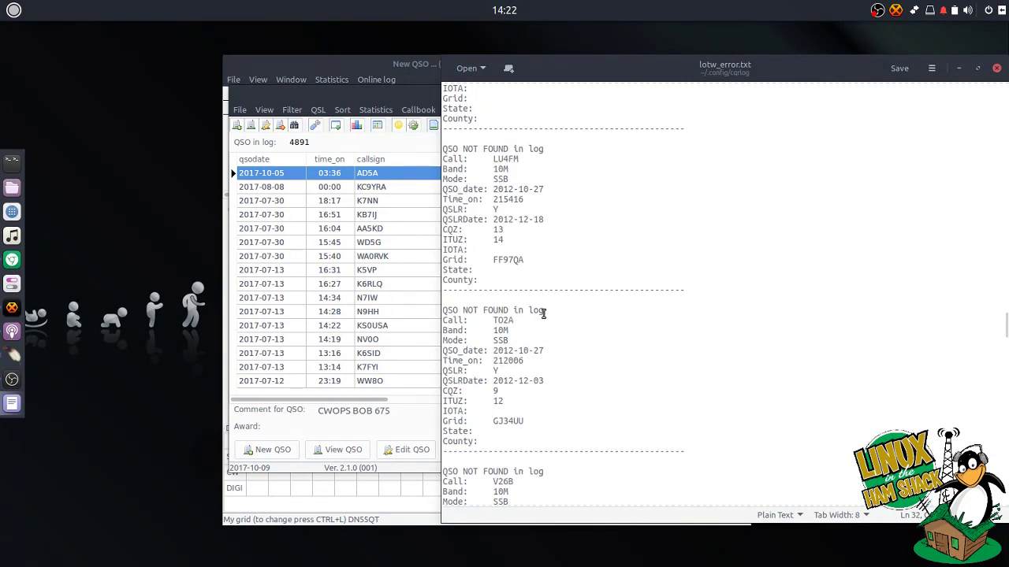
scroll(543, 317, "down", 10)
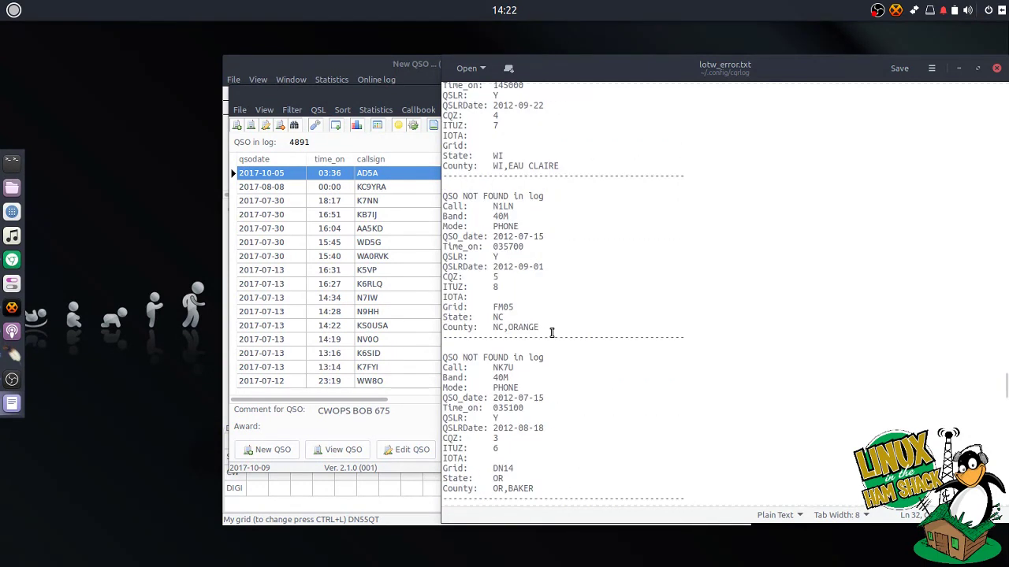
scroll(518, 398, "down", 8)
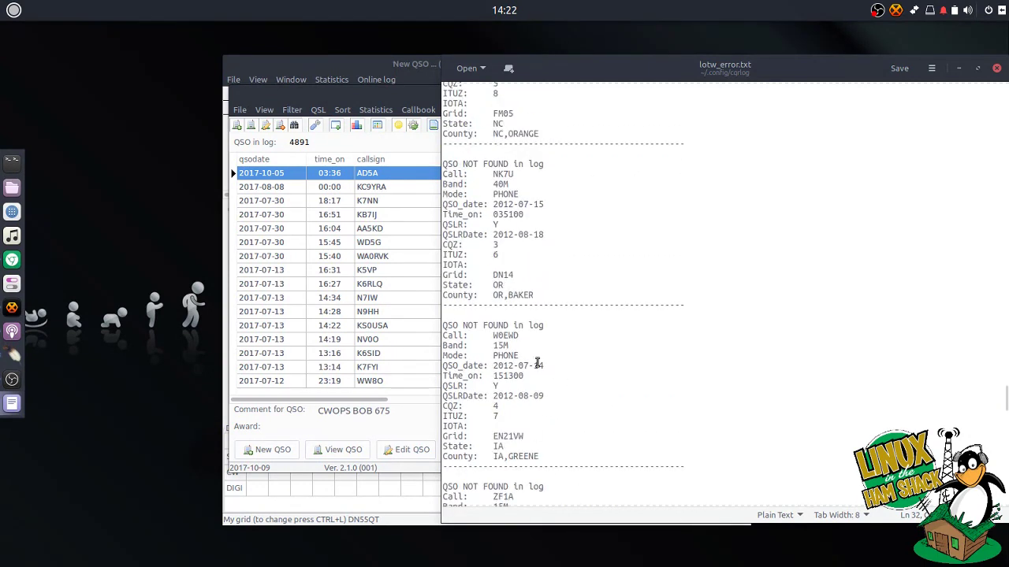
scroll(514, 436, "down", 8)
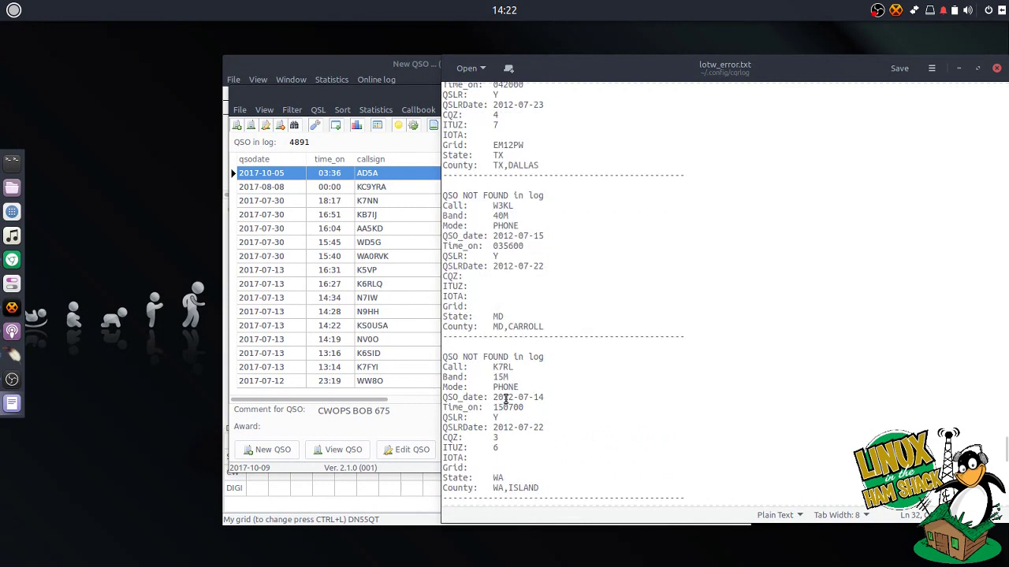
Examine the call, band and mode of the unmatched W1AW/7 record, skim the entries below it, and close lotw_error.txt
scroll(541, 360, "up", 3)
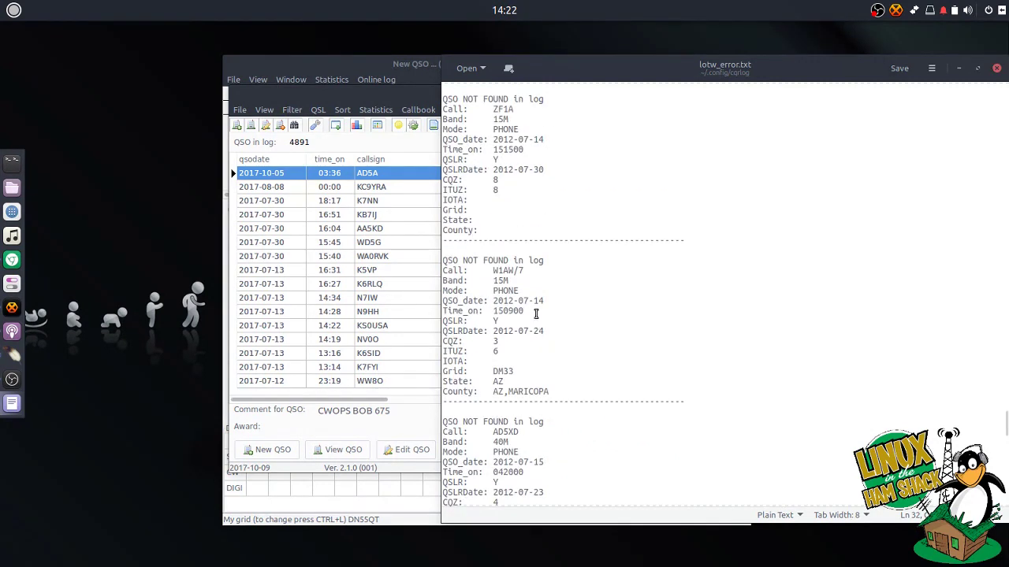
left_click(512, 282)
left_click(505, 271)
left_click(505, 291)
left_click_drag(498, 270, 504, 296)
left_click(484, 270)
left_click(528, 278)
scroll(550, 329, "down", 5)
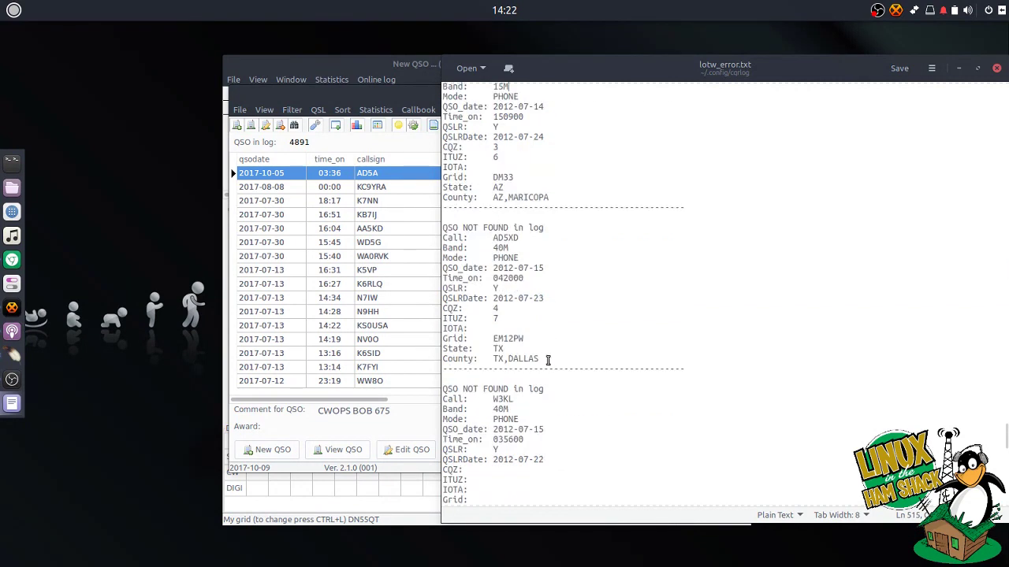
scroll(550, 347, "down", 3)
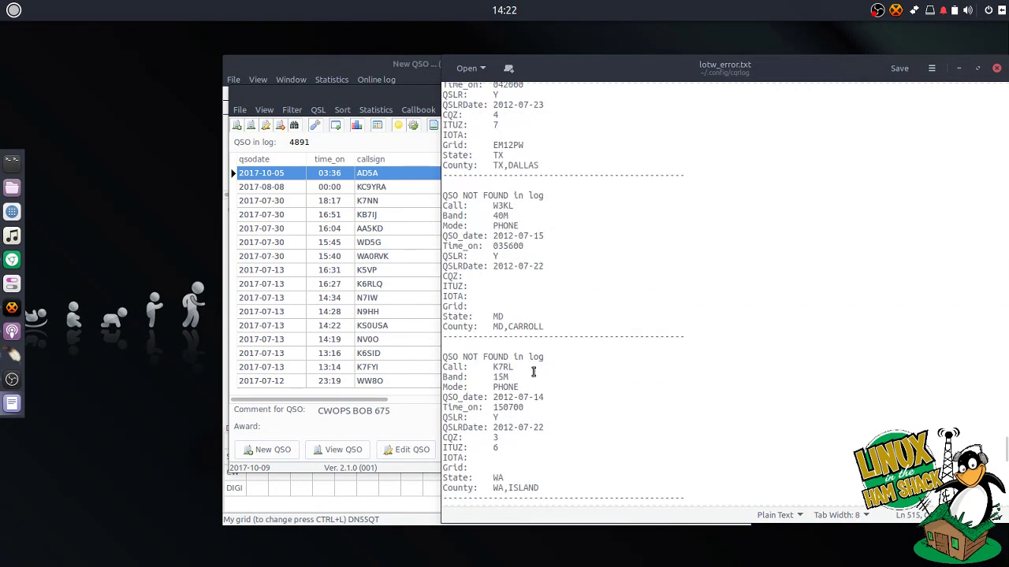
left_click(996, 68)
Rebuild the DXCC statistics from the QSO list and accept the confirmation
left_click_drag(571, 89, 490, 95)
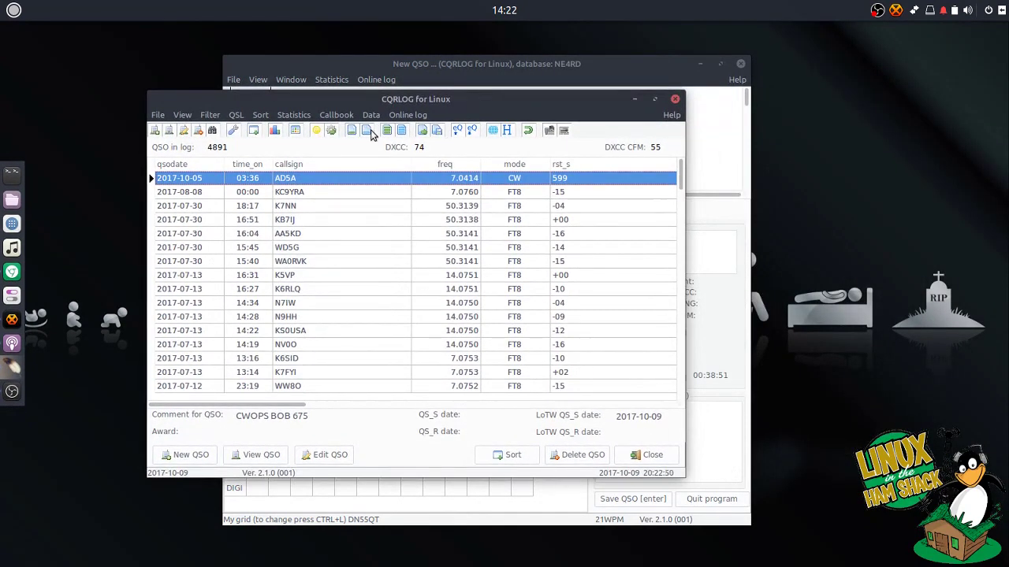
left_click(297, 116)
mouse_move(315, 130)
left_click(441, 154)
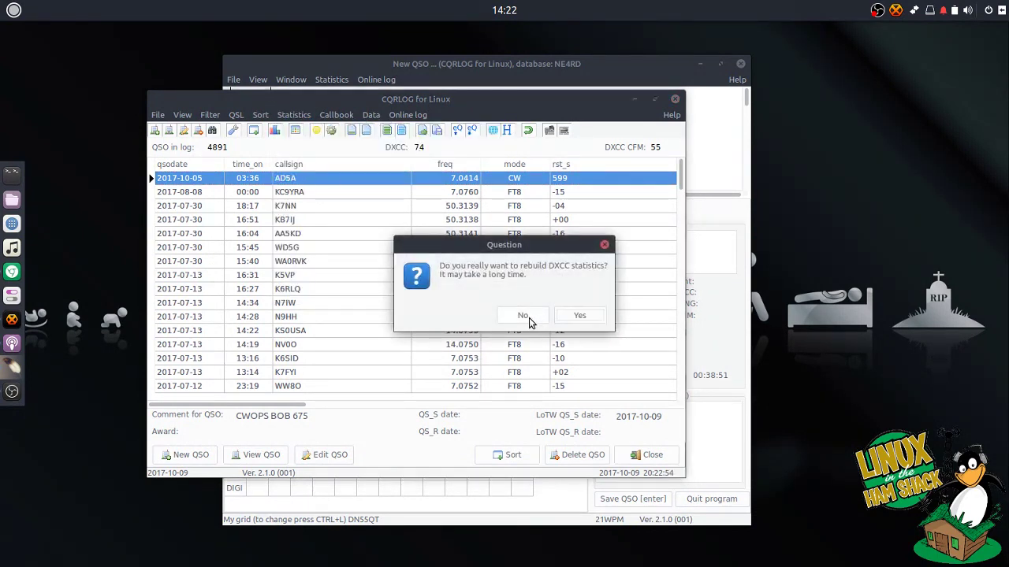
left_click(579, 315)
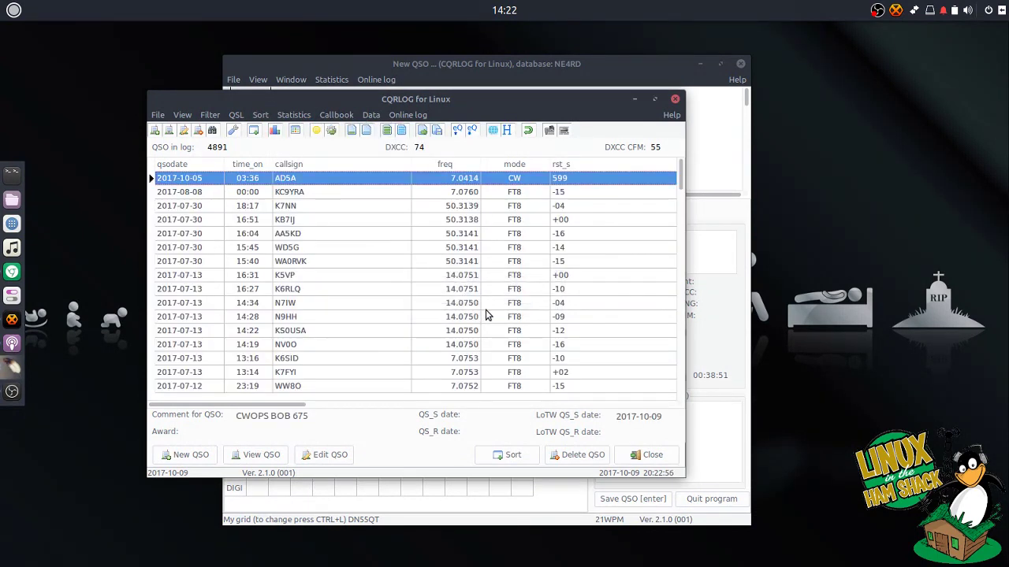
Review the DXCC statistics for paper QSL, LoTW and eQSL confirmations, and close them
left_click(293, 114)
mouse_move(315, 129)
left_click(425, 130)
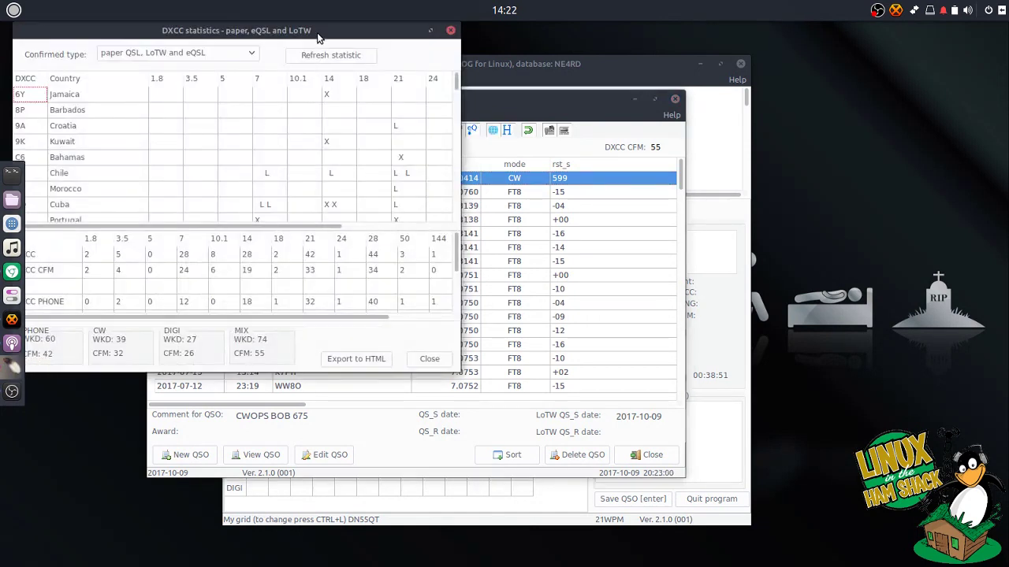
left_click_drag(318, 35, 580, 88)
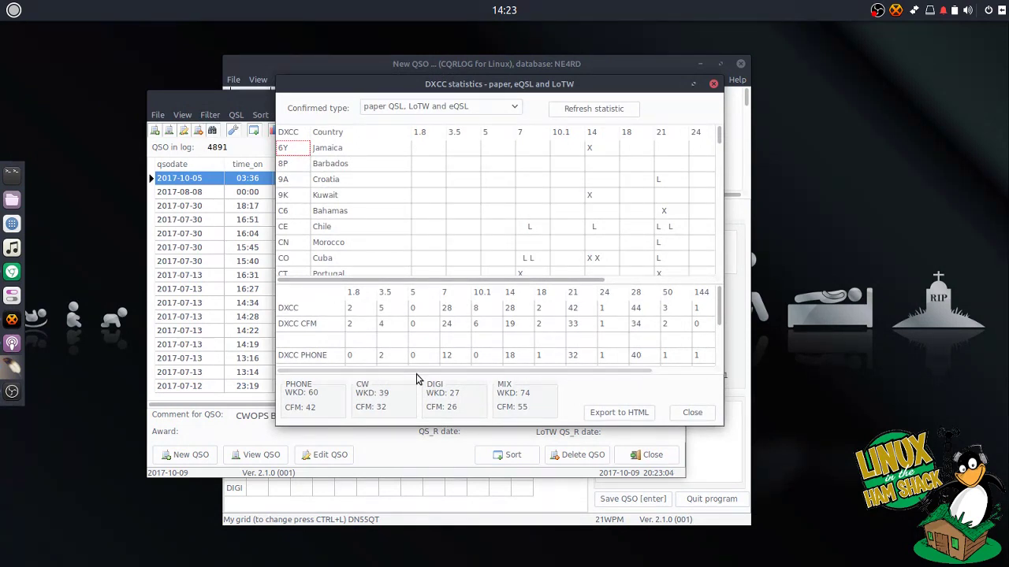
left_click(696, 416)
Review the WAZ statistic for worked and confirmed zones per band, and close it
left_click(317, 115)
mouse_move(299, 115)
left_click(312, 156)
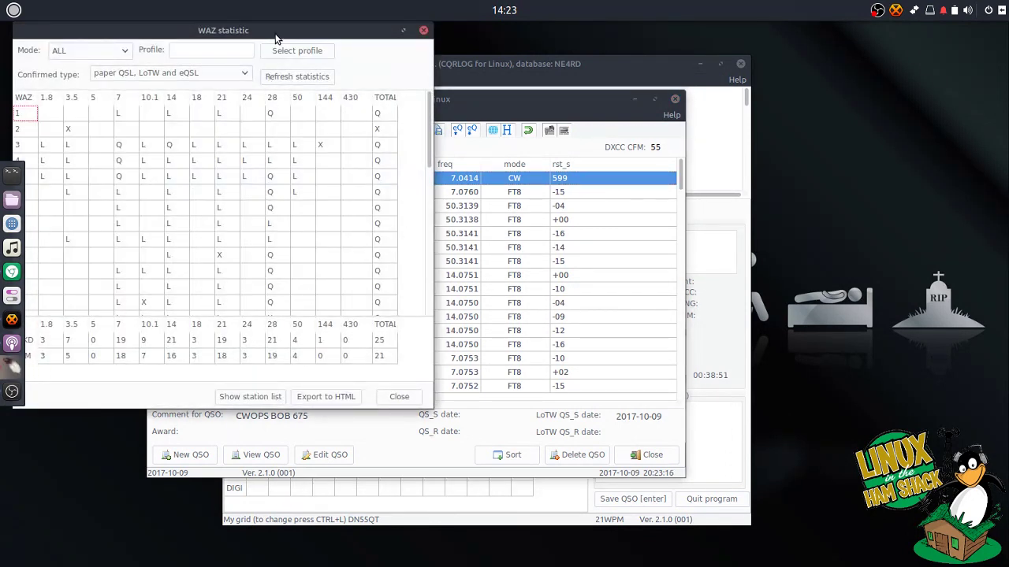
left_click_drag(275, 37, 511, 89)
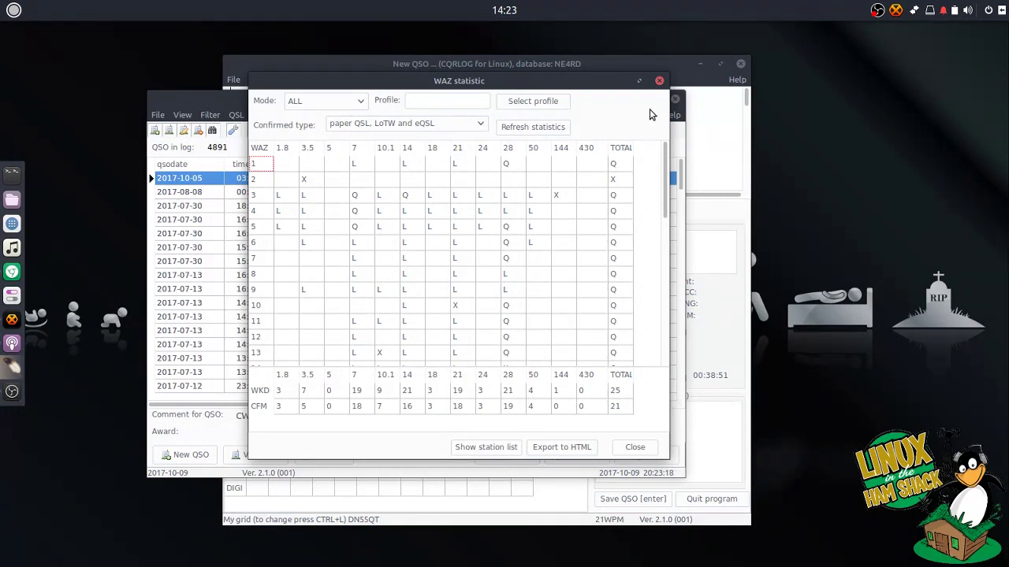
left_click(659, 81)
Review the WAS statistic for worked and confirmed states per band, and close it along with the QSO list
left_click(300, 118)
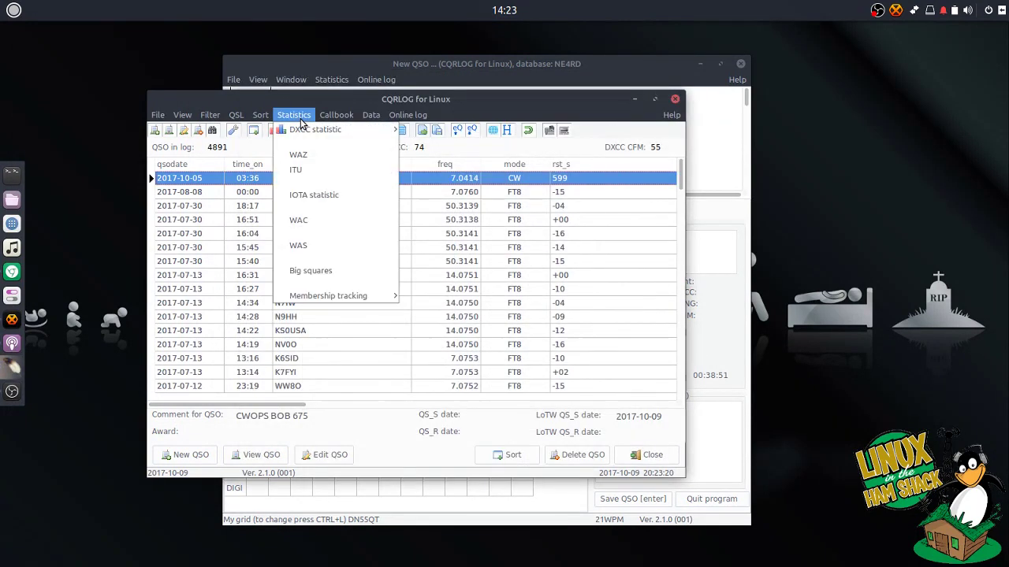
left_click(298, 245)
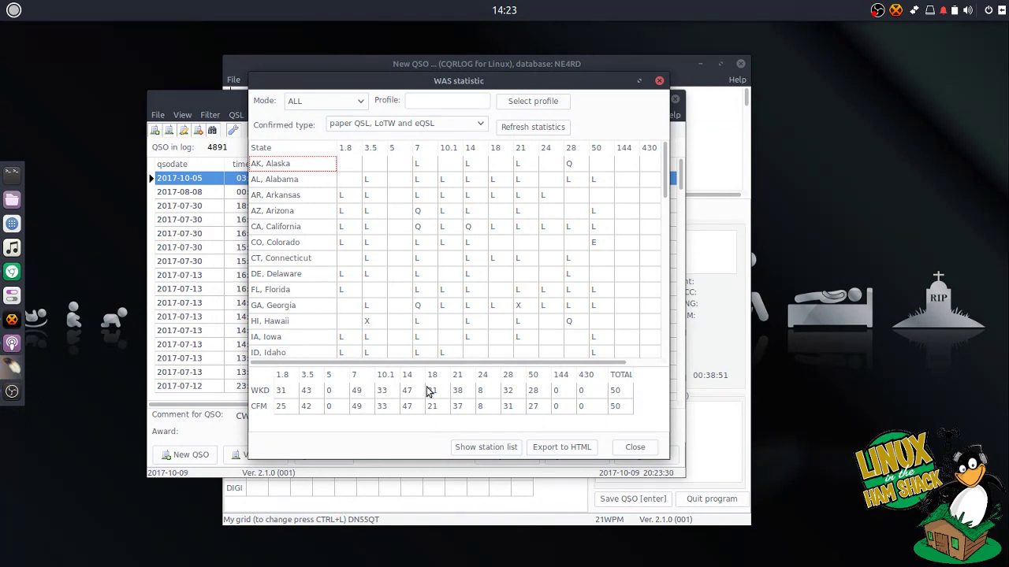
left_click(636, 447)
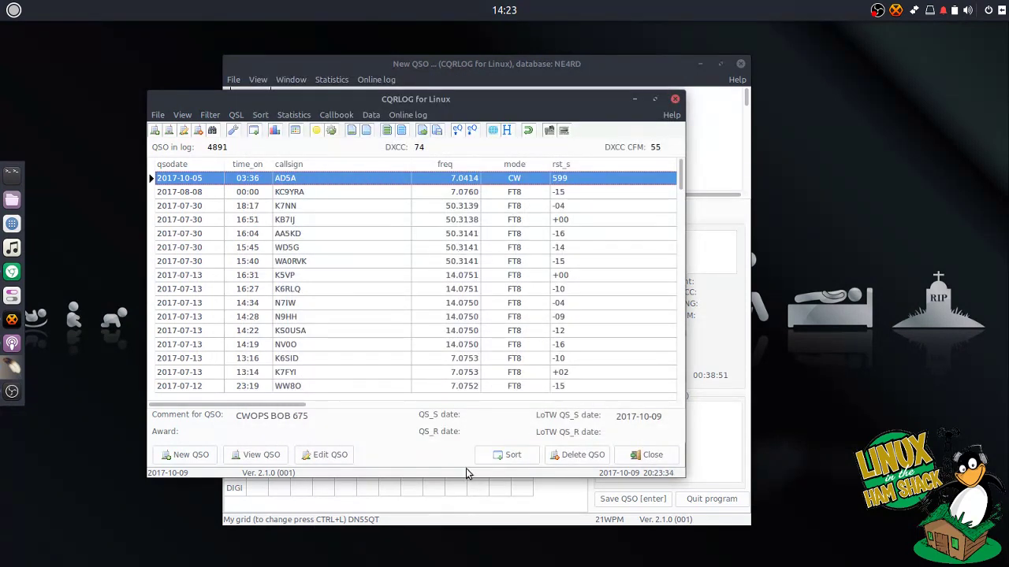
left_click(674, 98)
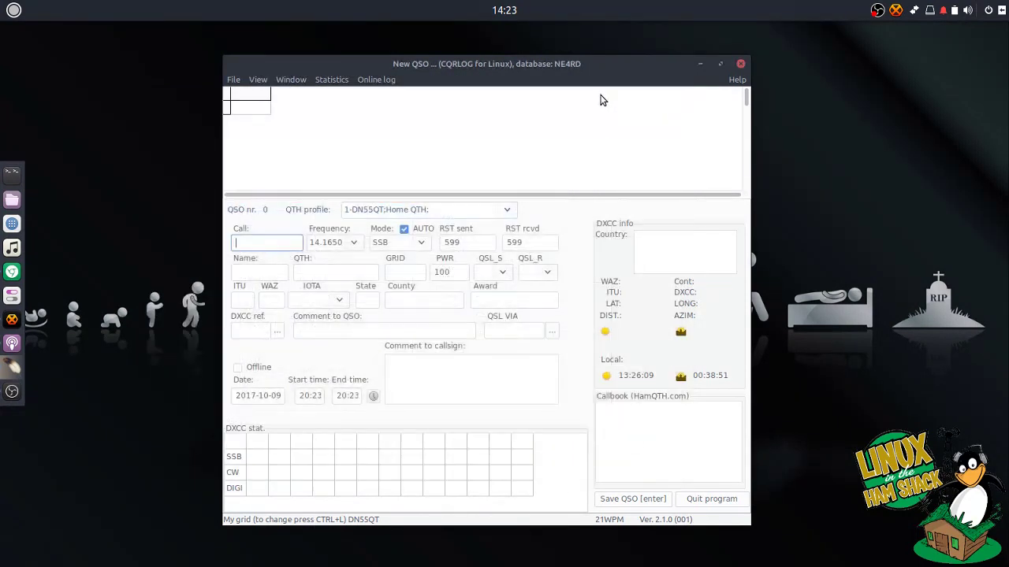
left_click_drag(603, 63, 631, 61)
left_click(282, 244)
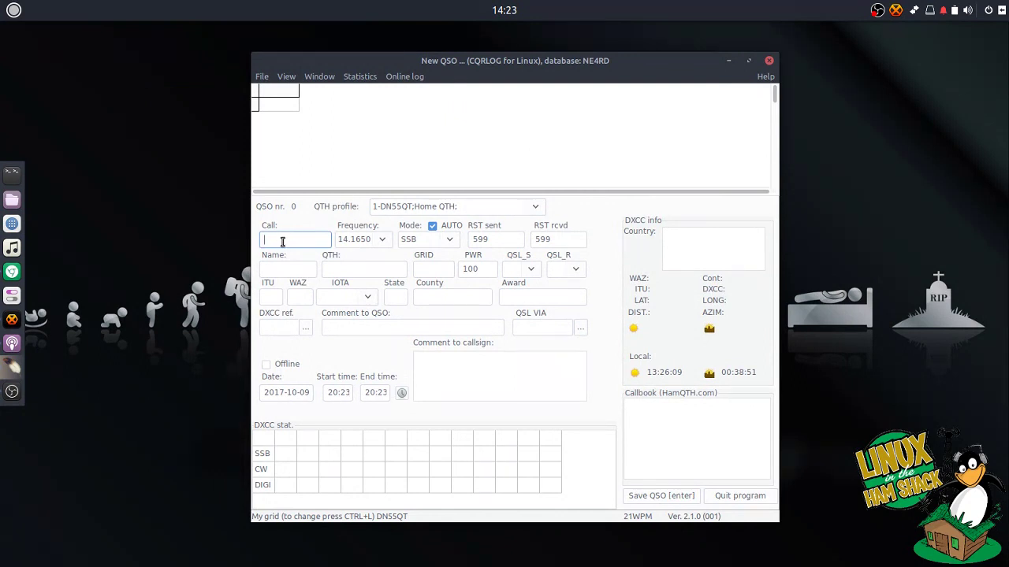
type("NE3R")
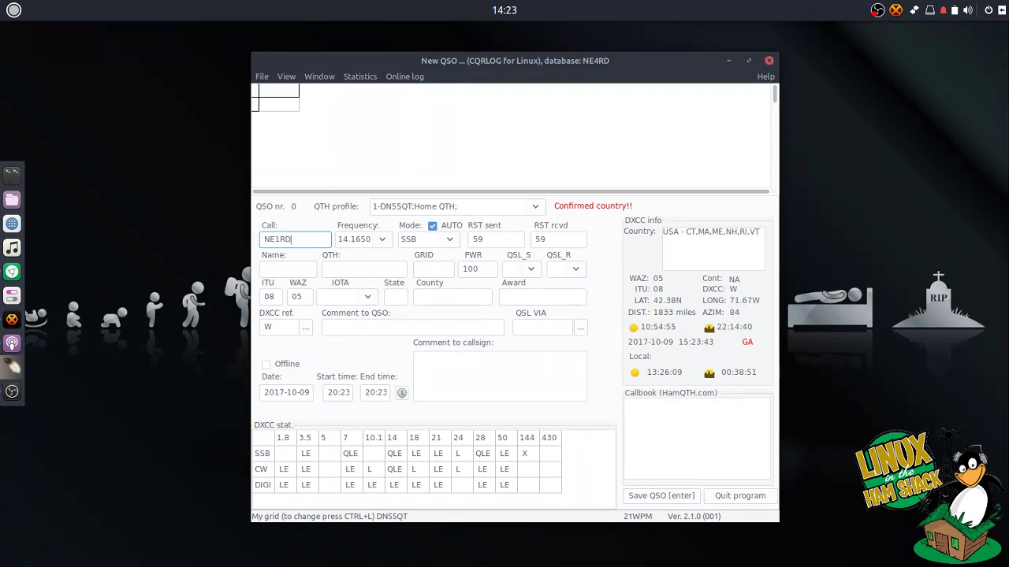
key("Tab")
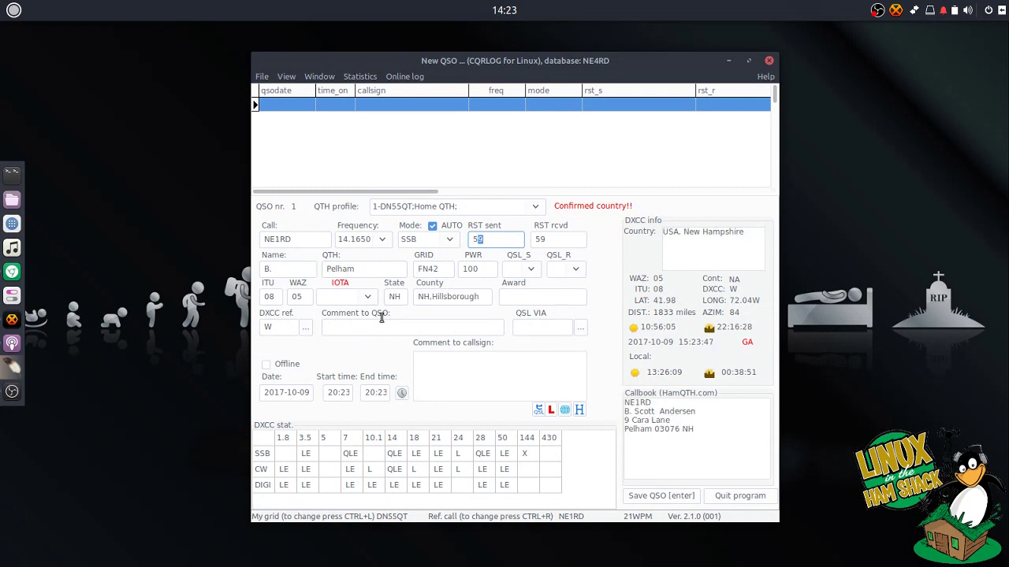
left_click(302, 271)
key("Tab")
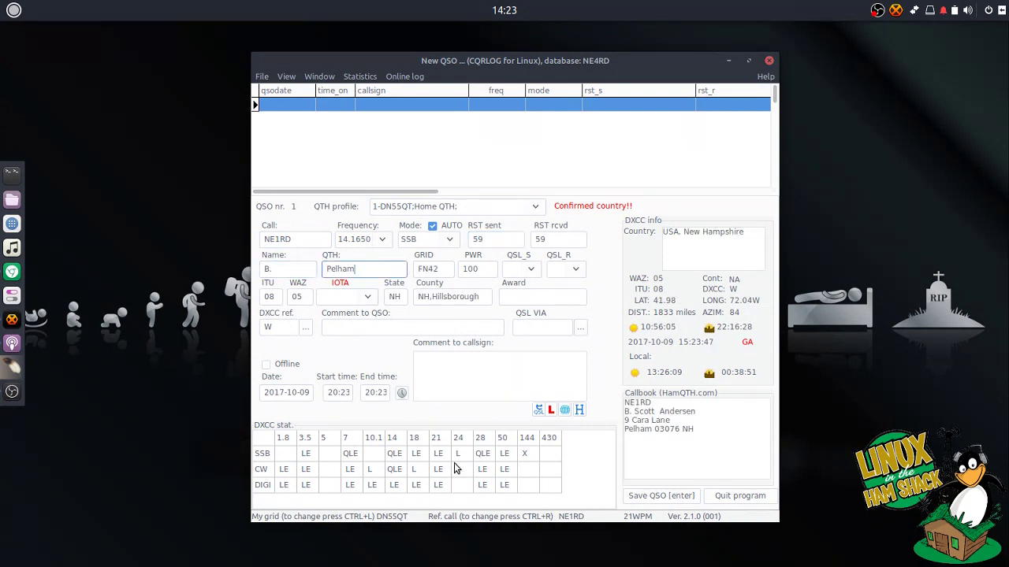
left_click_drag(295, 239, 256, 243)
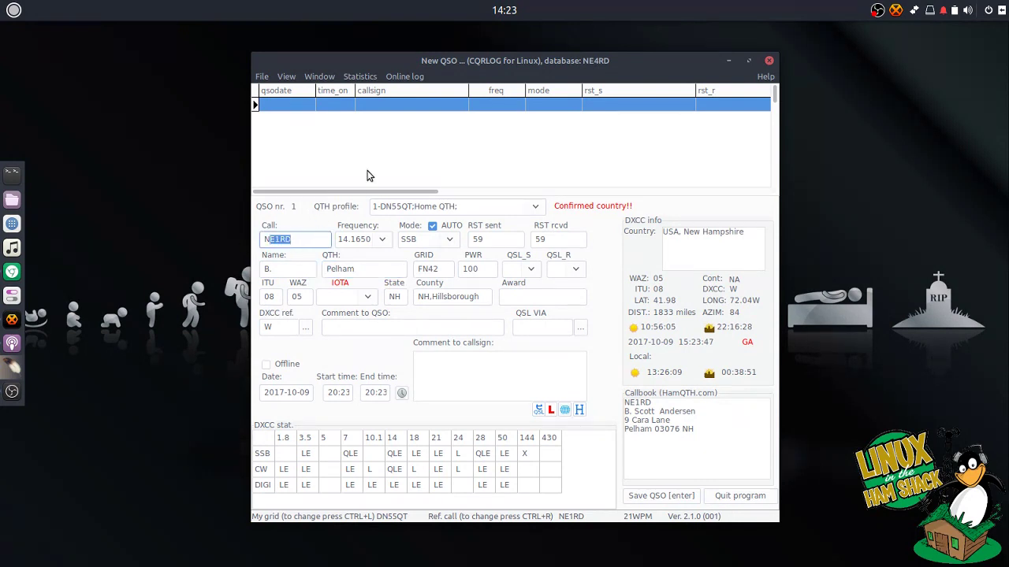
left_click(375, 76)
left_click(399, 70)
double_click(281, 238)
type("AD")
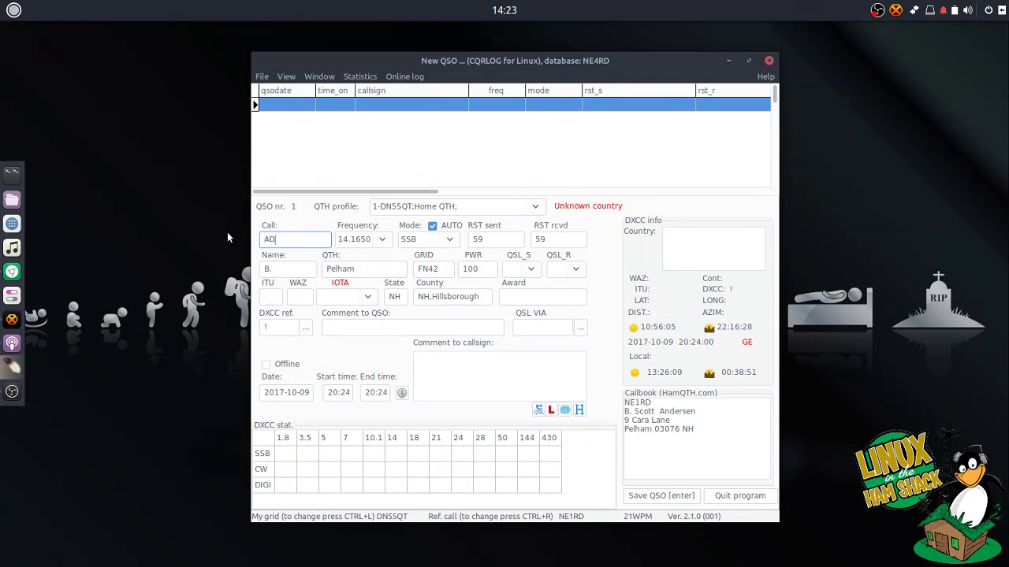
type("5A")
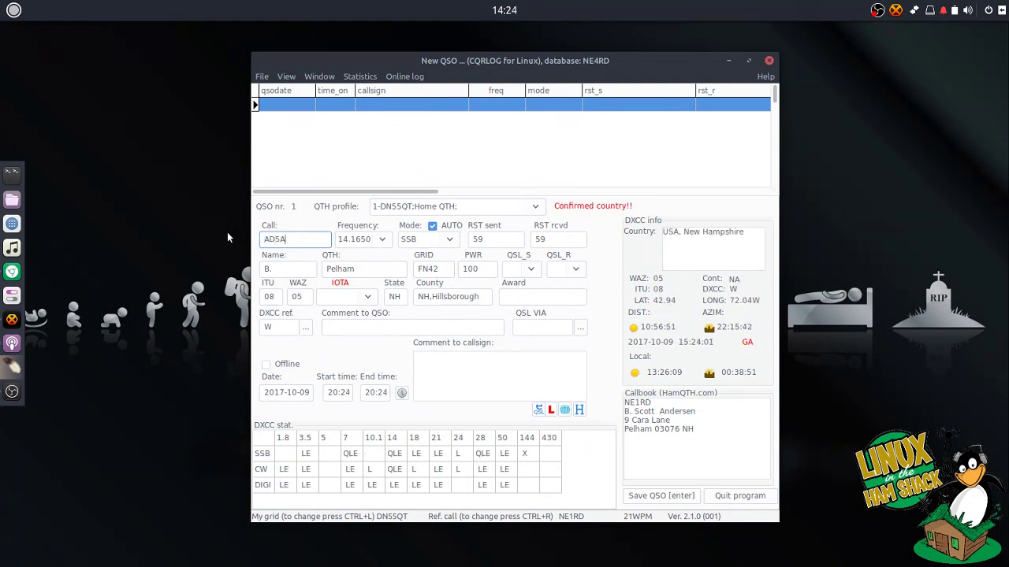
key("Tab")
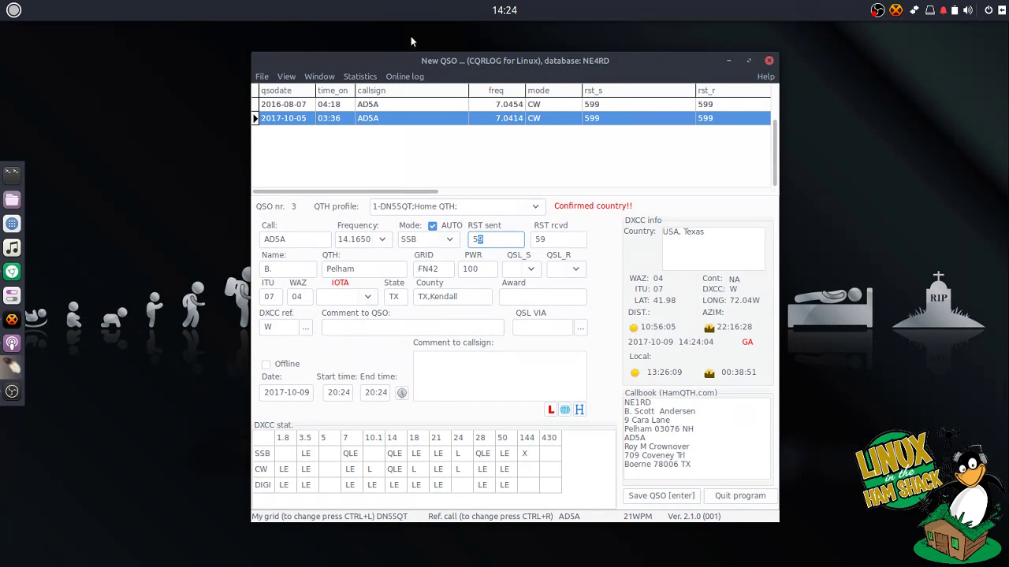
left_click(290, 105)
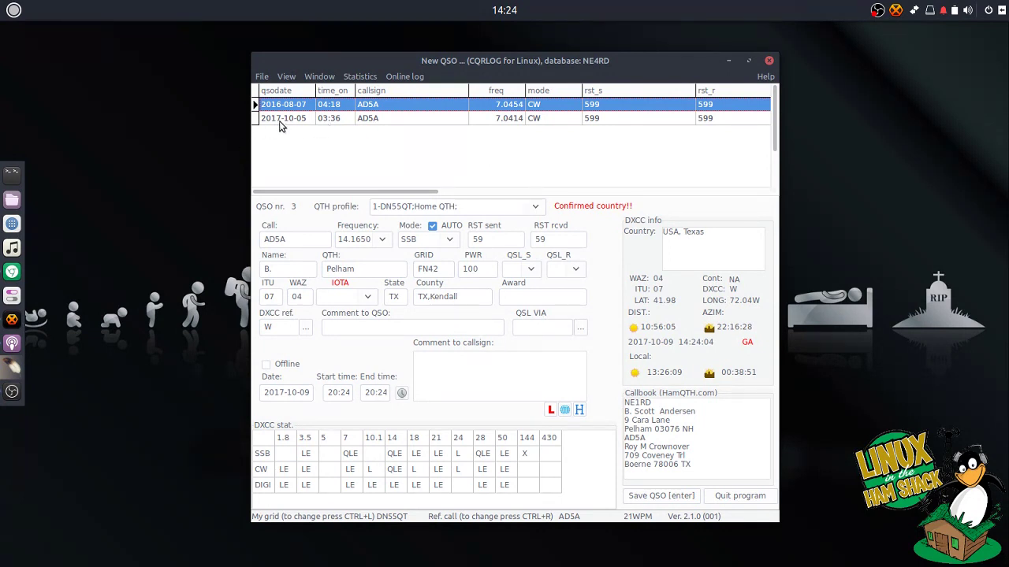
left_click(403, 123)
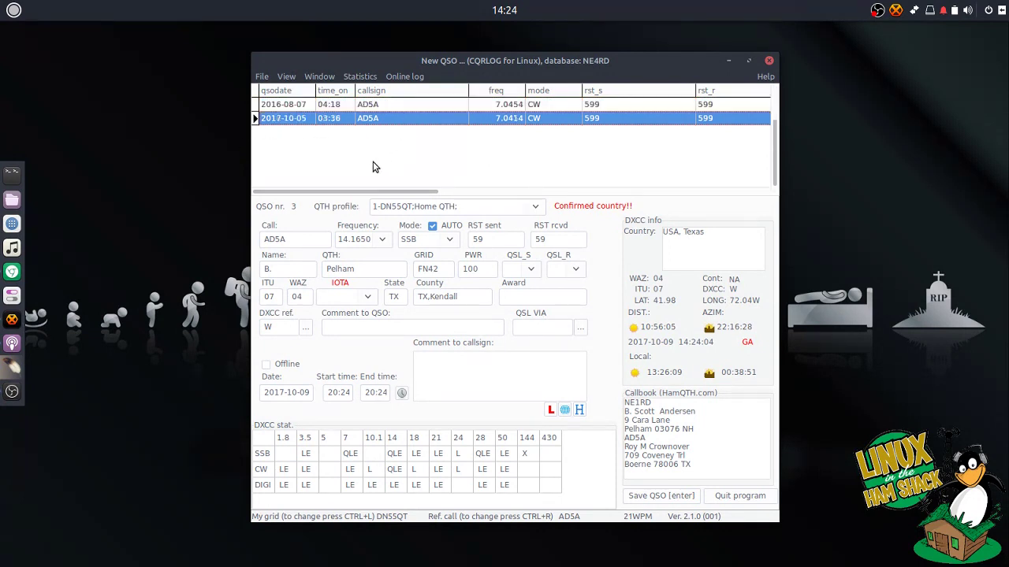
left_click(385, 108)
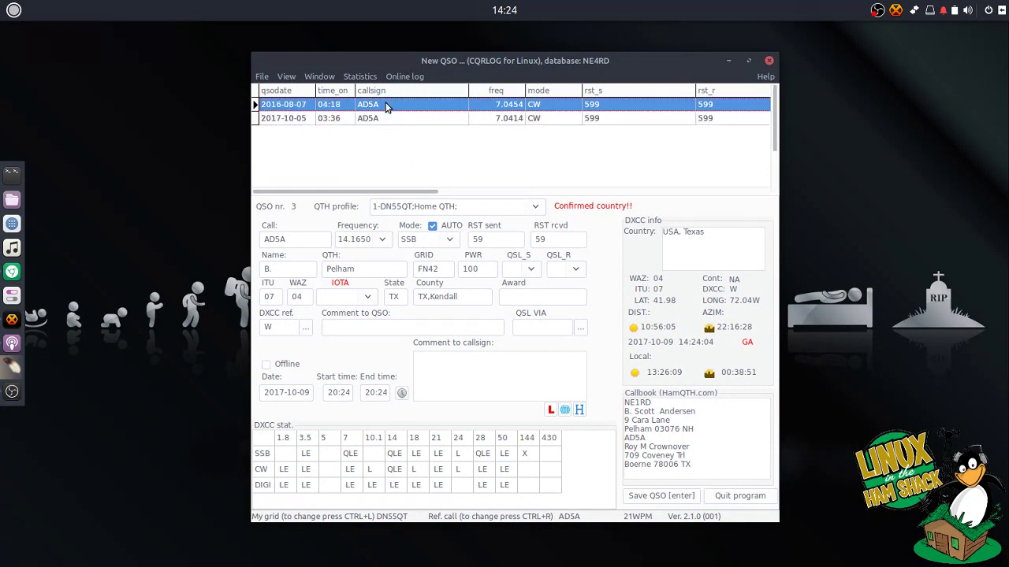
key("Down")
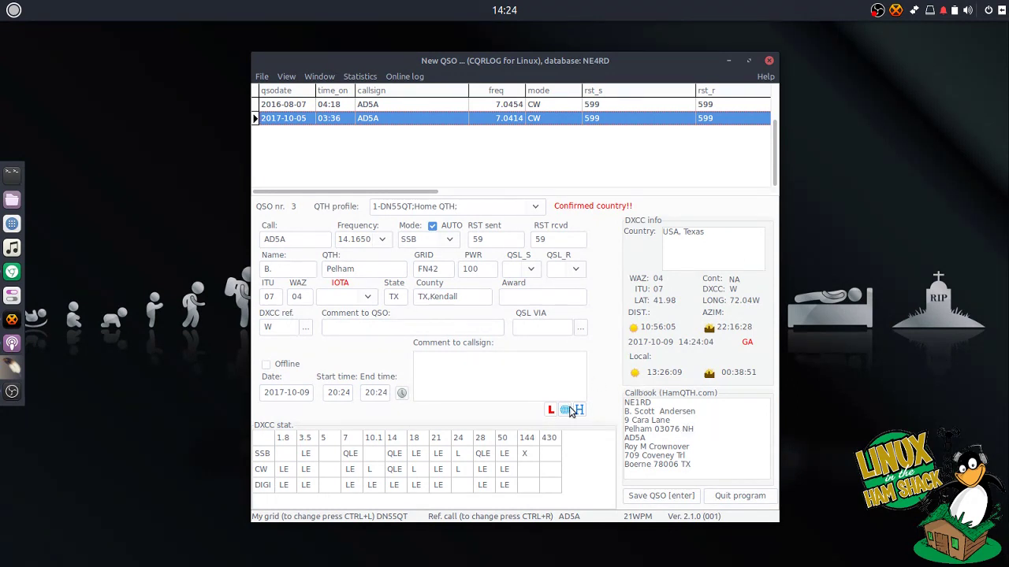
double_click(308, 239)
key("BackSpace")
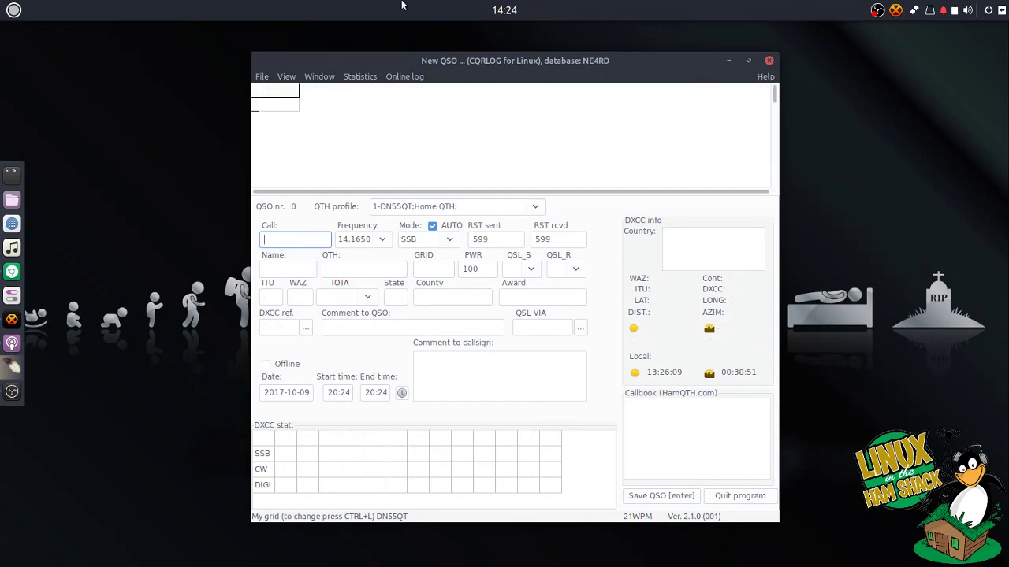